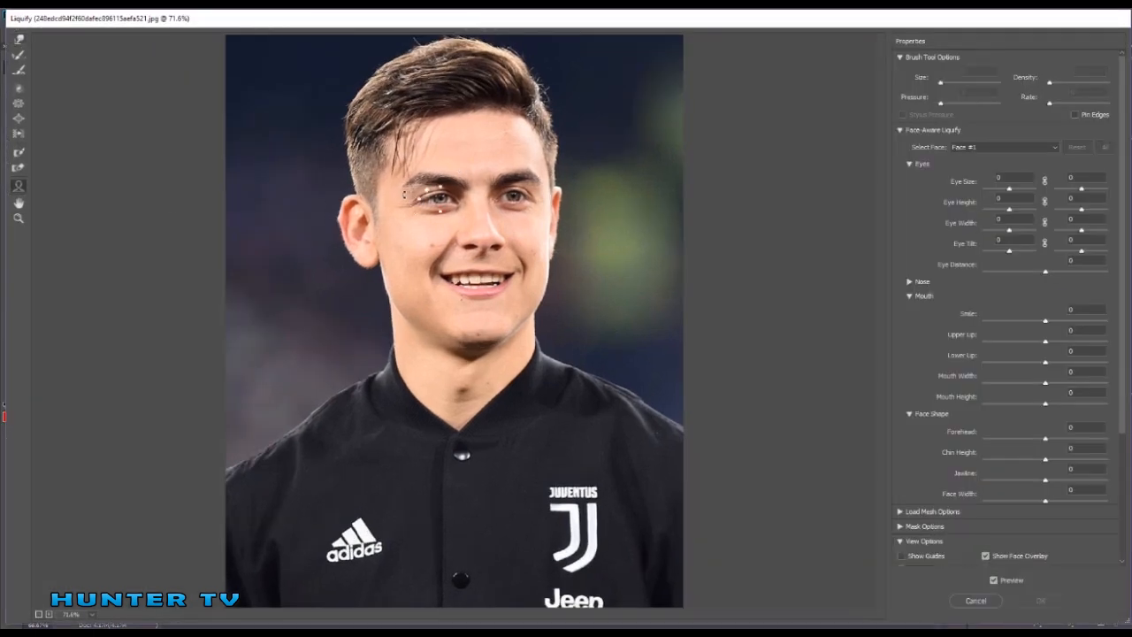
Step: Tilt the eyes to 78 and 51 and reshape the mouth to Smile 100, Upper Lip -40 and Lower Lip 58
{"action": "left_click_drag", "start_coordinate": [403, 189], "coordinate": [413, 198]}
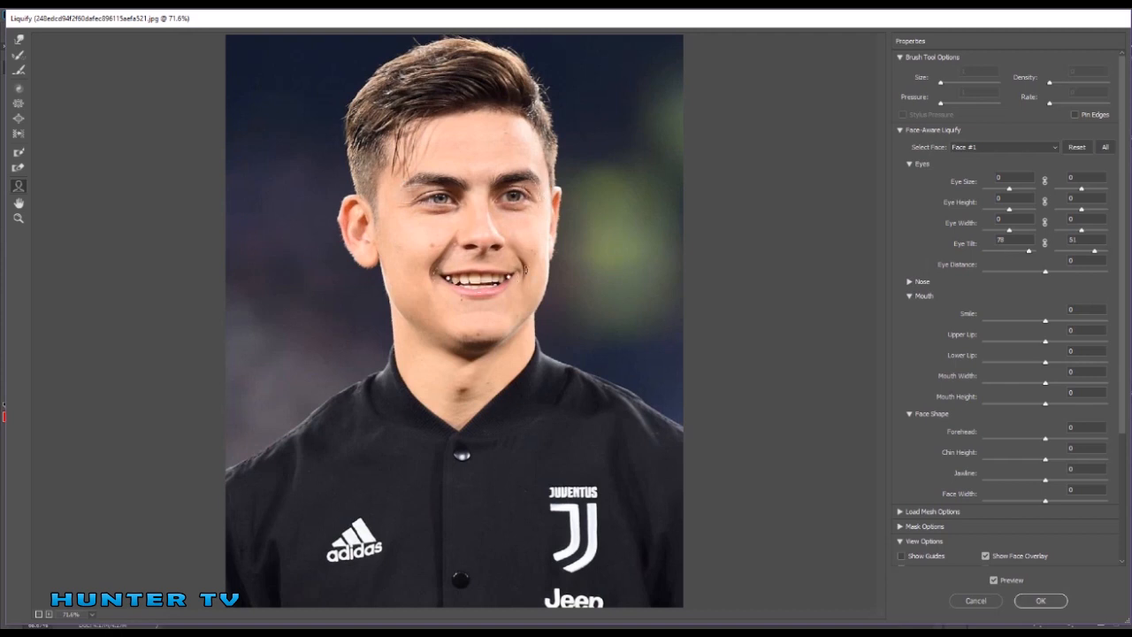
{"action": "left_click_drag", "start_coordinate": [524, 268], "coordinate": [526, 256]}
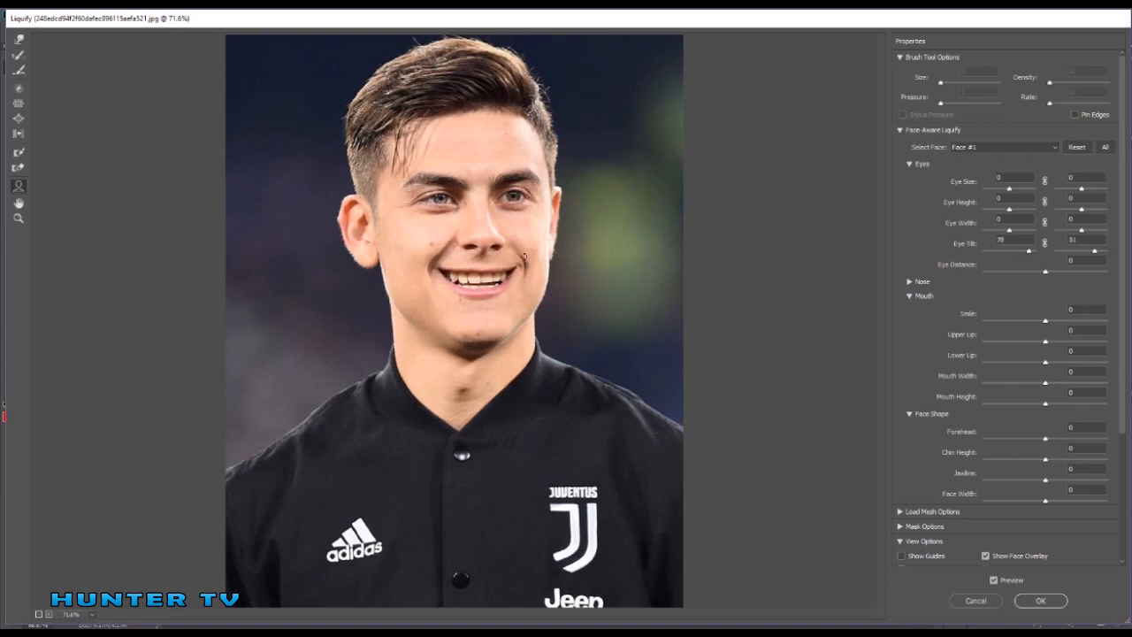
{"action": "left_click_drag", "start_coordinate": [483, 279], "coordinate": [483, 290]}
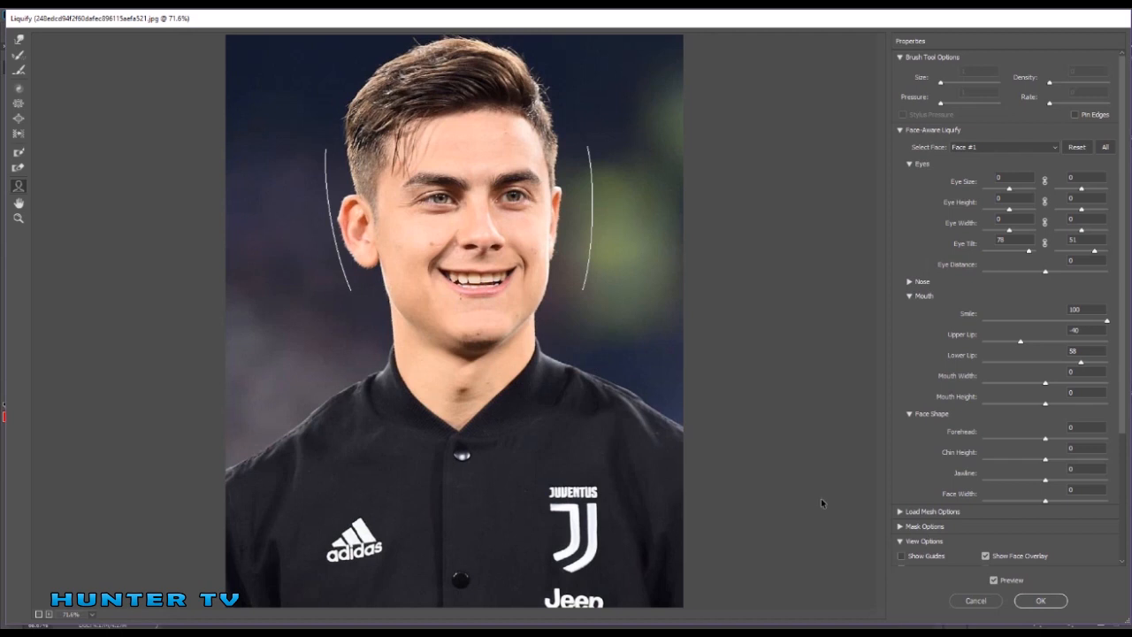
Step: Freeze the right-hand eye in the photo and arch the eyebrow above it using Forward Warp with brush size 47
{"action": "scroll", "coordinate": [467, 271], "scroll_direction": "up", "scroll_amount": 4}
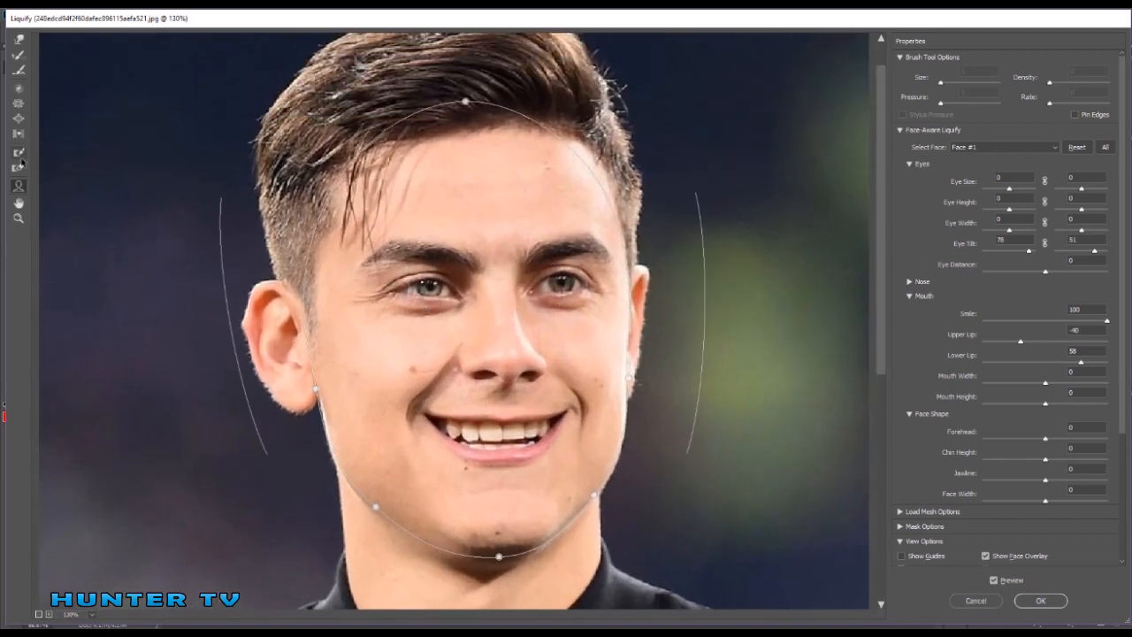
{"action": "left_click", "coordinate": [19, 152]}
{"action": "mouse_move", "coordinate": [607, 287]}
{"action": "left_mouse_down"}
{"action": "mouse_move", "coordinate": [577, 279]}
{"action": "mouse_move", "coordinate": [539, 292]}
{"action": "mouse_move", "coordinate": [593, 288]}
{"action": "mouse_move", "coordinate": [541, 292]}
{"action": "left_mouse_up"}
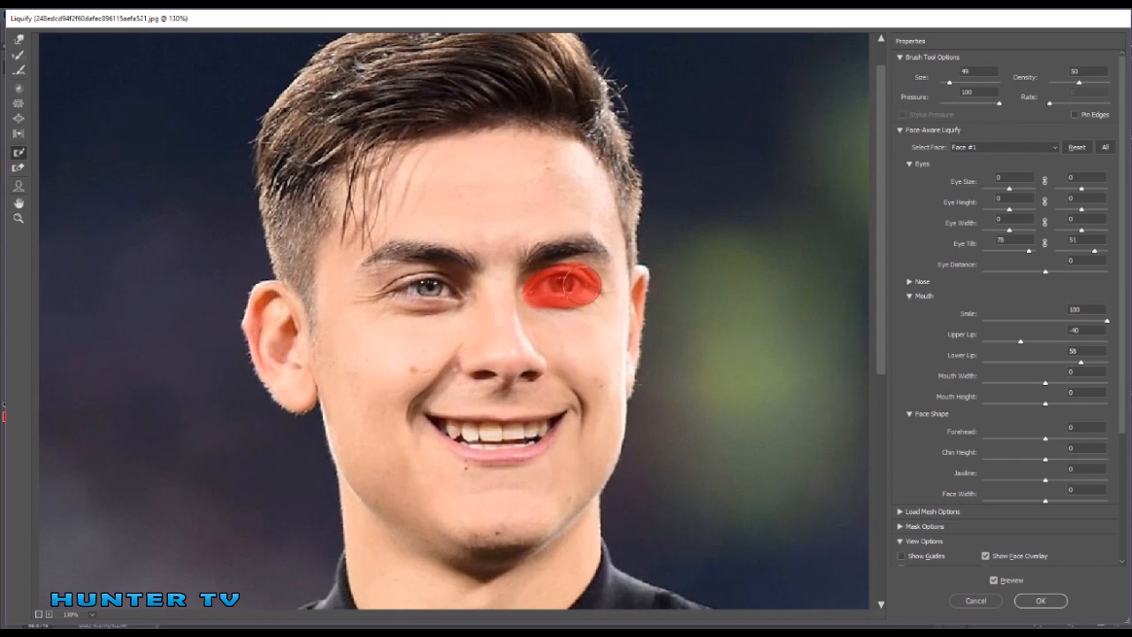
{"action": "left_click", "coordinate": [19, 40]}
{"action": "left_click_drag", "start_coordinate": [607, 200], "coordinate": [498, 226]}
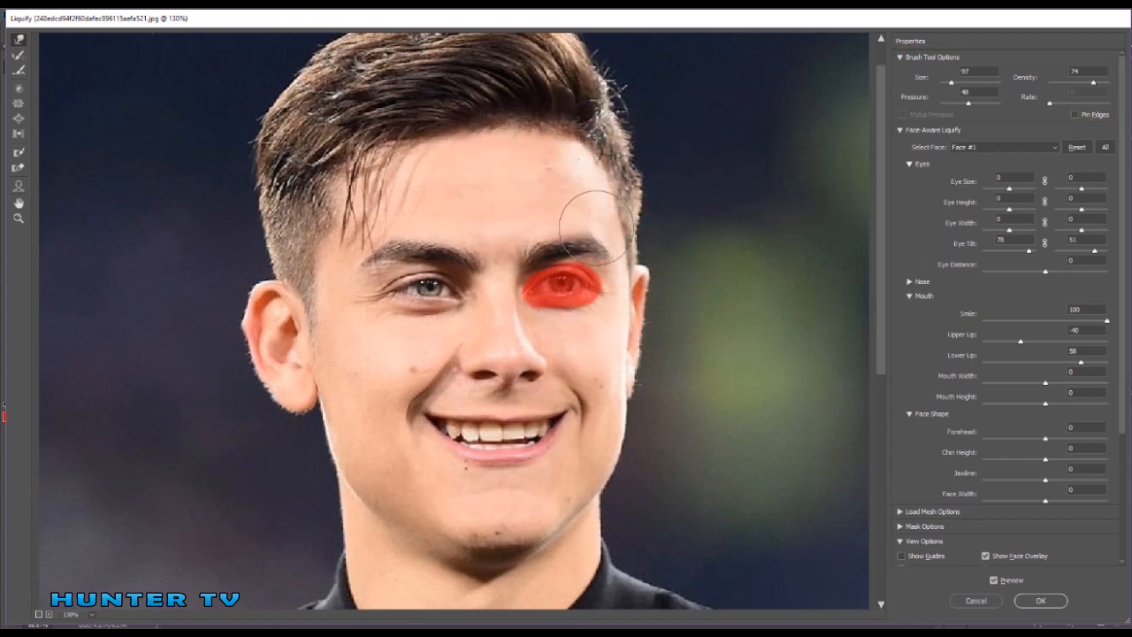
{"action": "left_click_drag", "start_coordinate": [594, 227], "coordinate": [591, 237]}
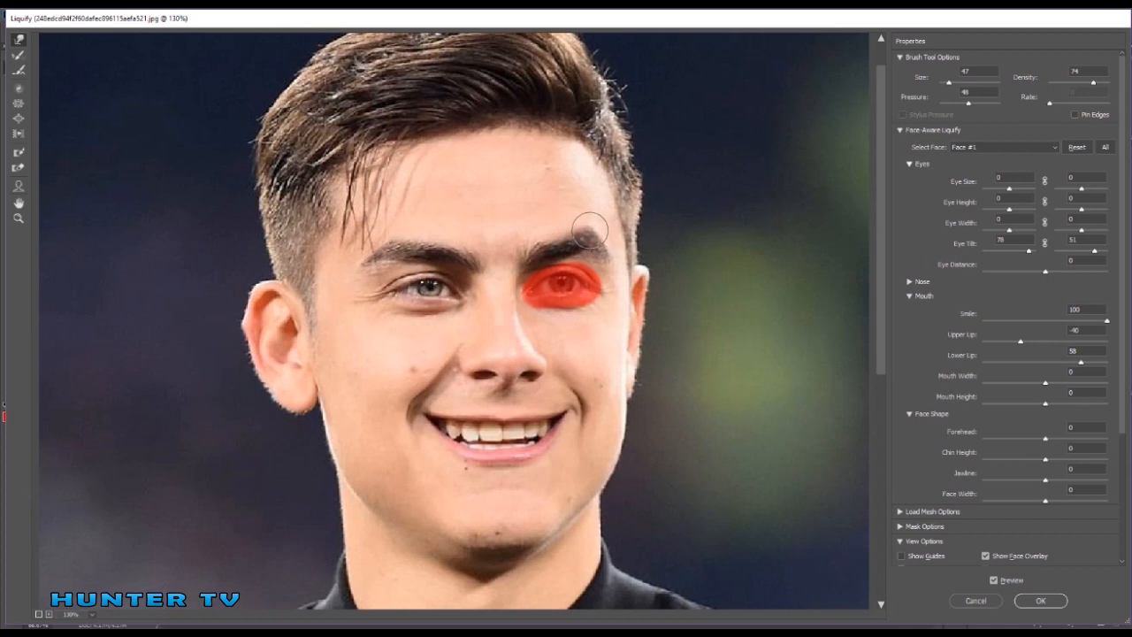
Step: Freeze the left-hand eye in the photo and arch the eyebrow above it with the Forward Warp tool
{"action": "left_click", "coordinate": [18, 152]}
{"action": "mouse_move", "coordinate": [421, 283]}
{"action": "left_mouse_down"}
{"action": "mouse_move", "coordinate": [434, 283]}
{"action": "mouse_move", "coordinate": [398, 298]}
{"action": "mouse_move", "coordinate": [449, 291]}
{"action": "mouse_move", "coordinate": [439, 291]}
{"action": "left_mouse_up"}
{"action": "left_click", "coordinate": [18, 39]}
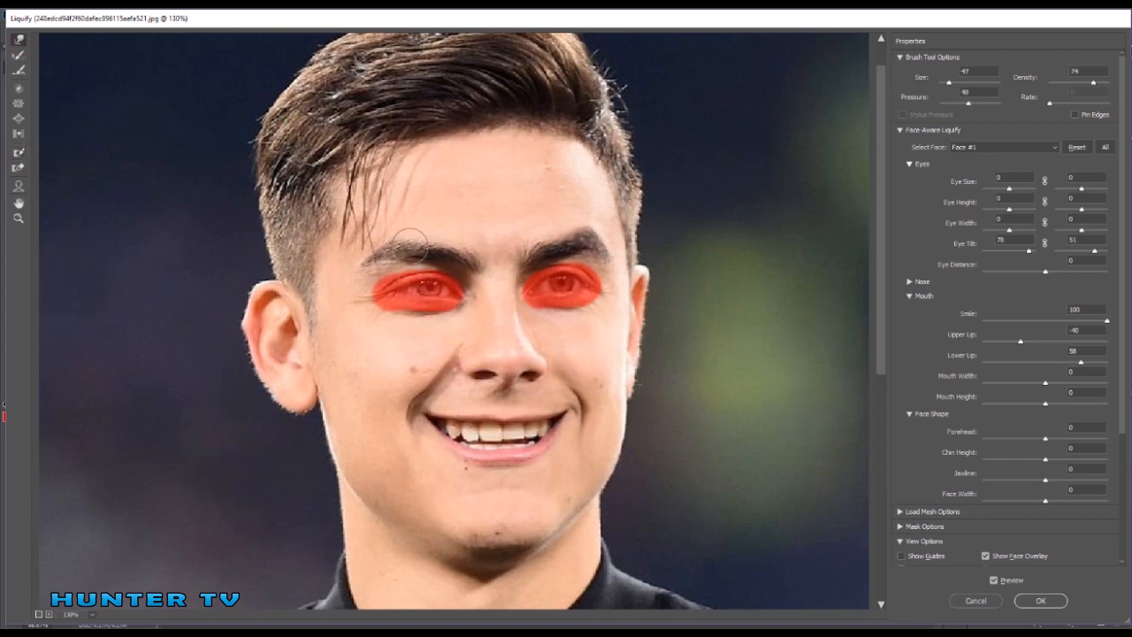
{"action": "left_click", "coordinate": [19, 152]}
{"action": "left_click_drag", "start_coordinate": [411, 285], "coordinate": [402, 287]}
{"action": "key", "text": "w"}
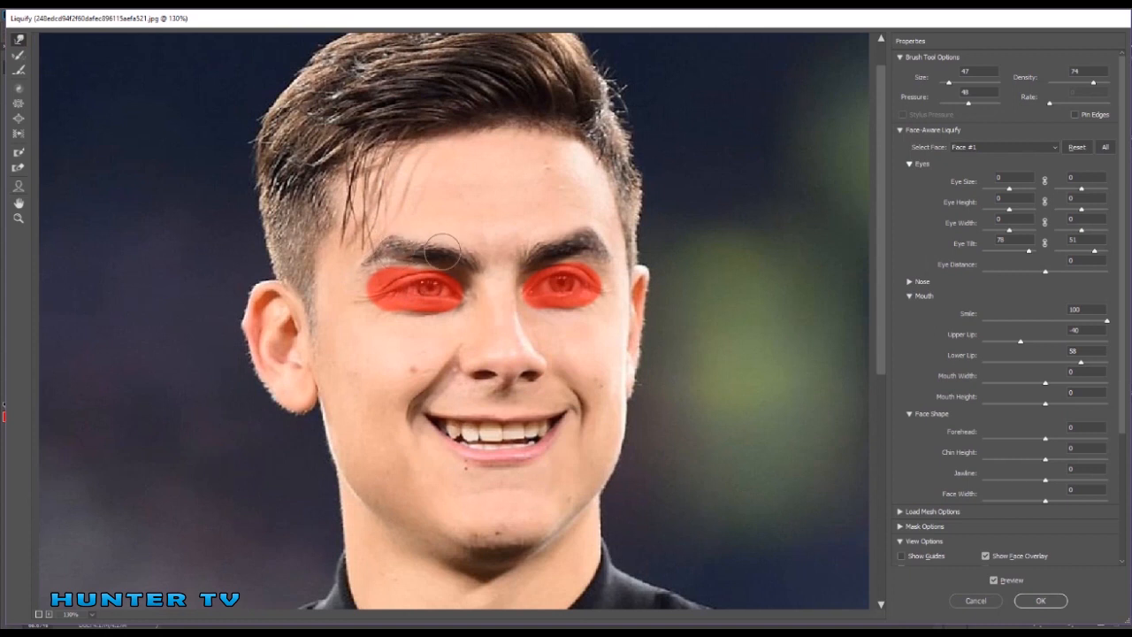
Step: Thaw the frozen areas over both eyes, apply the Liquify filter and compare the portrait with and without it
{"action": "key", "text": "d"}
{"action": "mouse_move", "coordinate": [407, 288]}
{"action": "left_mouse_down"}
{"action": "mouse_move", "coordinate": [516, 319]}
{"action": "mouse_move", "coordinate": [628, 307]}
{"action": "left_mouse_up"}
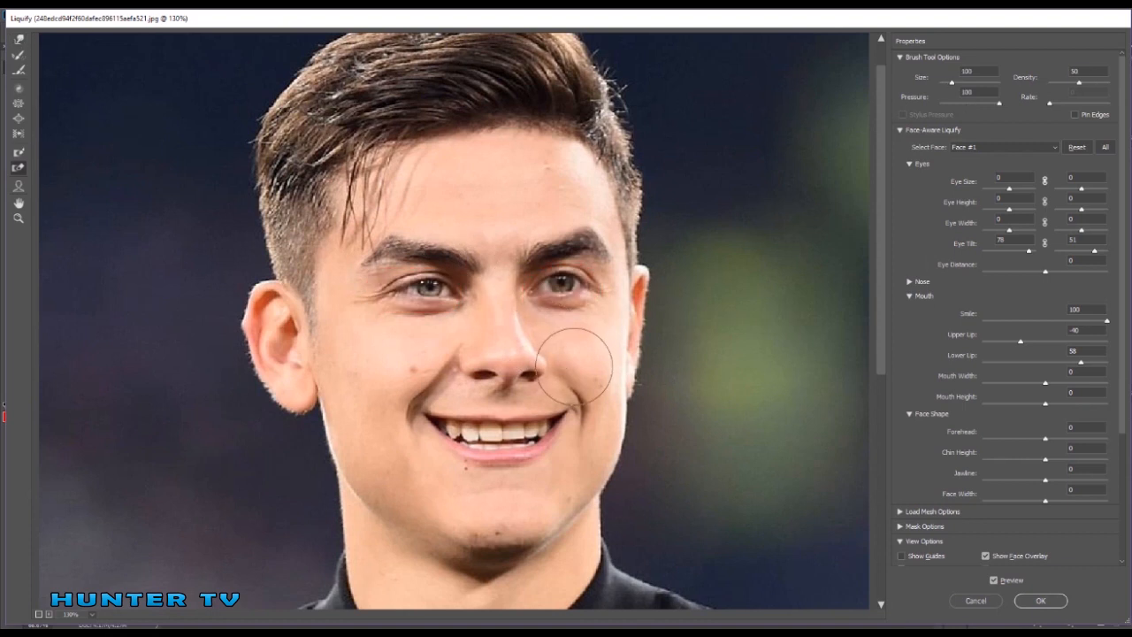
{"action": "scroll", "coordinate": [582, 370], "scroll_direction": "down", "scroll_amount": 3}
{"action": "scroll", "coordinate": [580, 367], "scroll_direction": "down", "scroll_amount": 1}
{"action": "left_click", "coordinate": [1041, 600]}
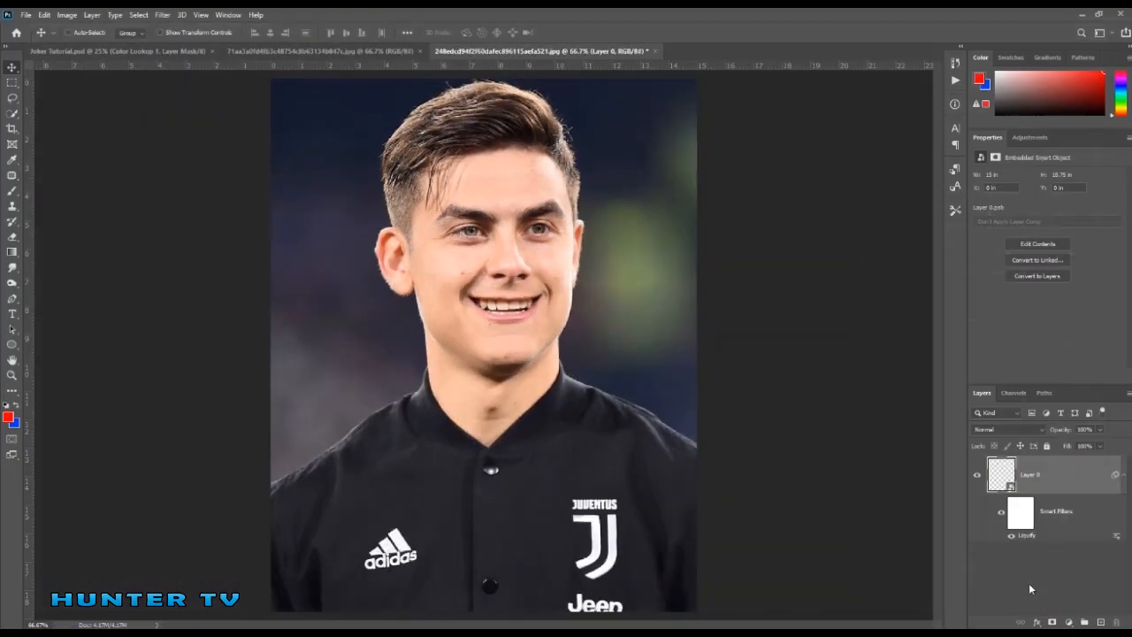
{"action": "left_click", "coordinate": [1001, 511]}
{"action": "left_click", "coordinate": [1002, 511]}
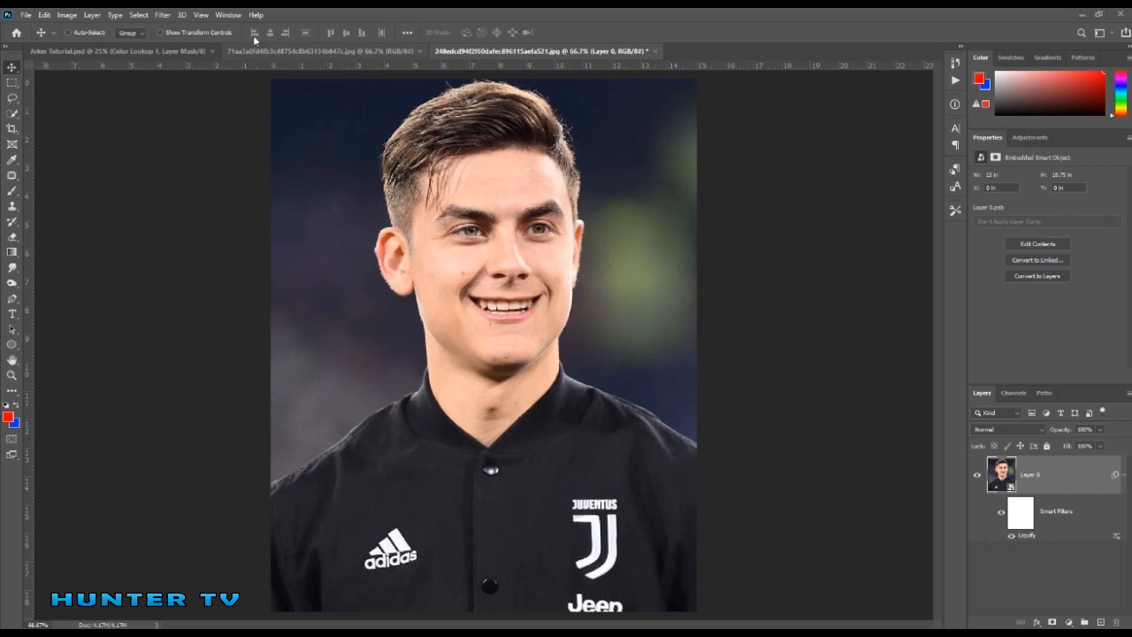
Step: Select the skin with Color Range set to Skin Tones, Detect Faces on and Fuzziness 10
{"action": "left_click", "coordinate": [139, 15]}
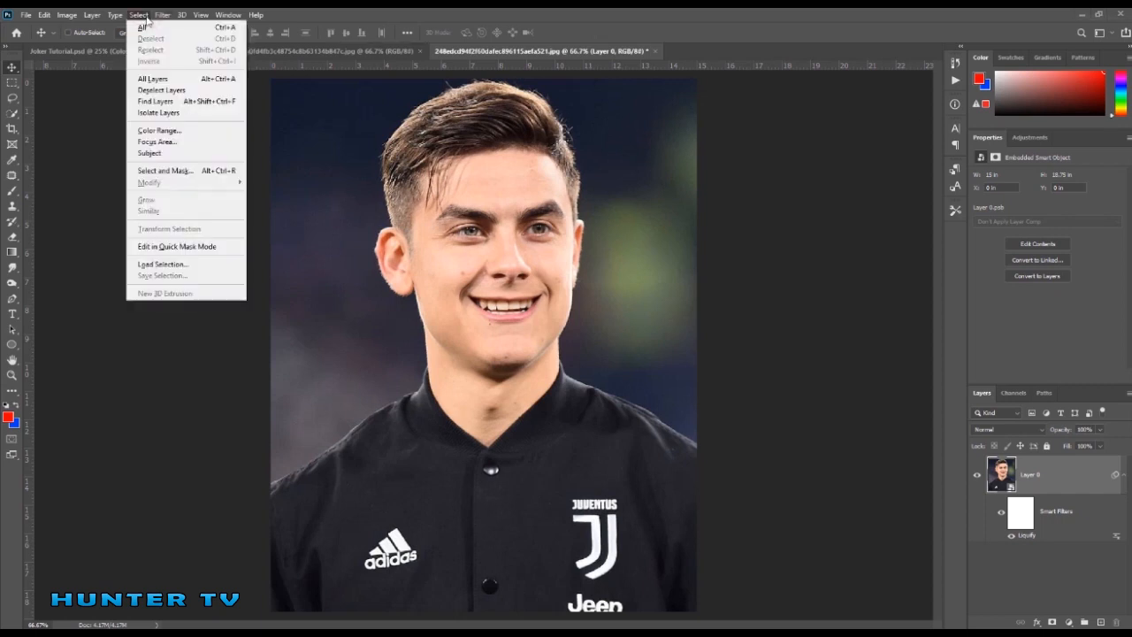
{"action": "left_click", "coordinate": [173, 132]}
{"action": "left_click", "coordinate": [710, 202]}
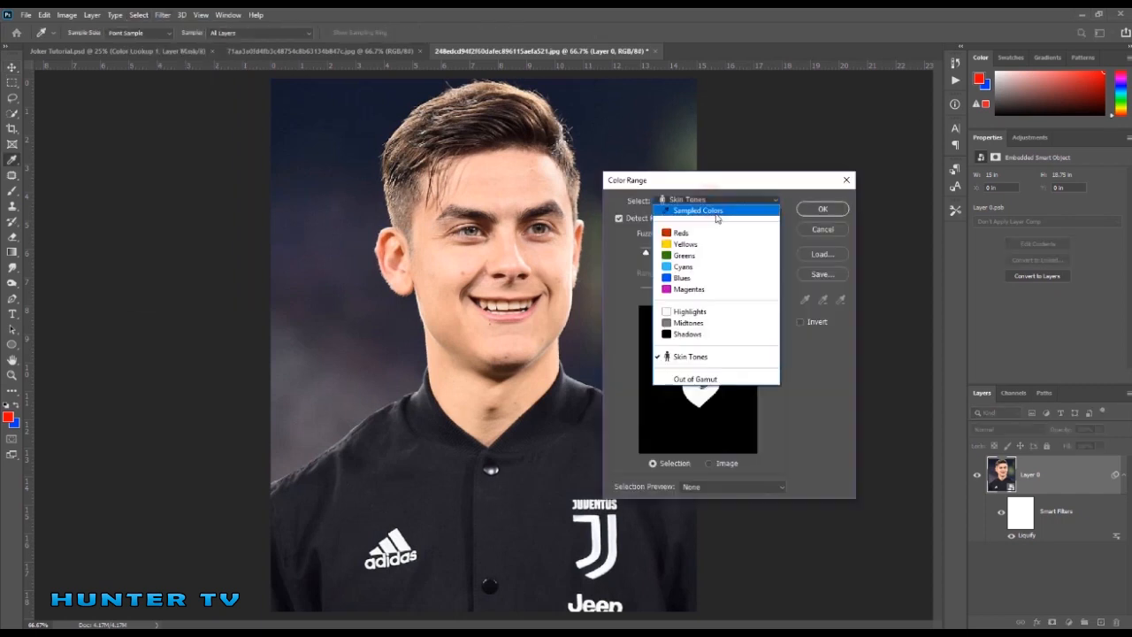
{"action": "left_click", "coordinate": [699, 357]}
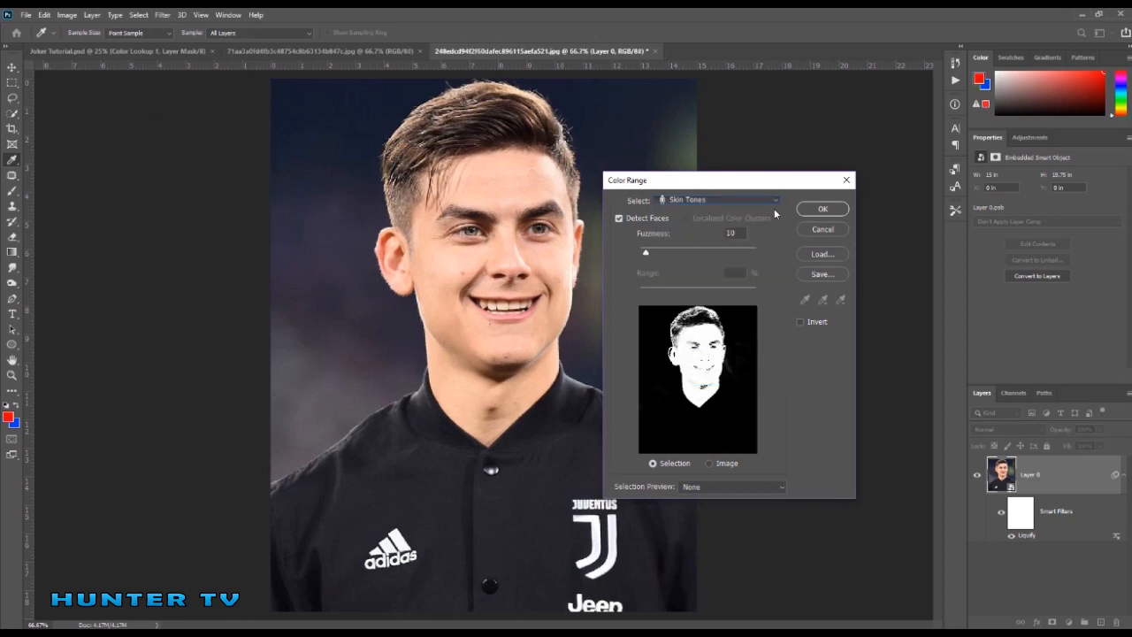
{"action": "left_click", "coordinate": [823, 209]}
Step: Add a Black & White adjustment layer over the selected skin with Reds at 77 and Yellows at -12
{"action": "left_click", "coordinate": [1068, 622]}
{"action": "left_click", "coordinate": [1081, 529]}
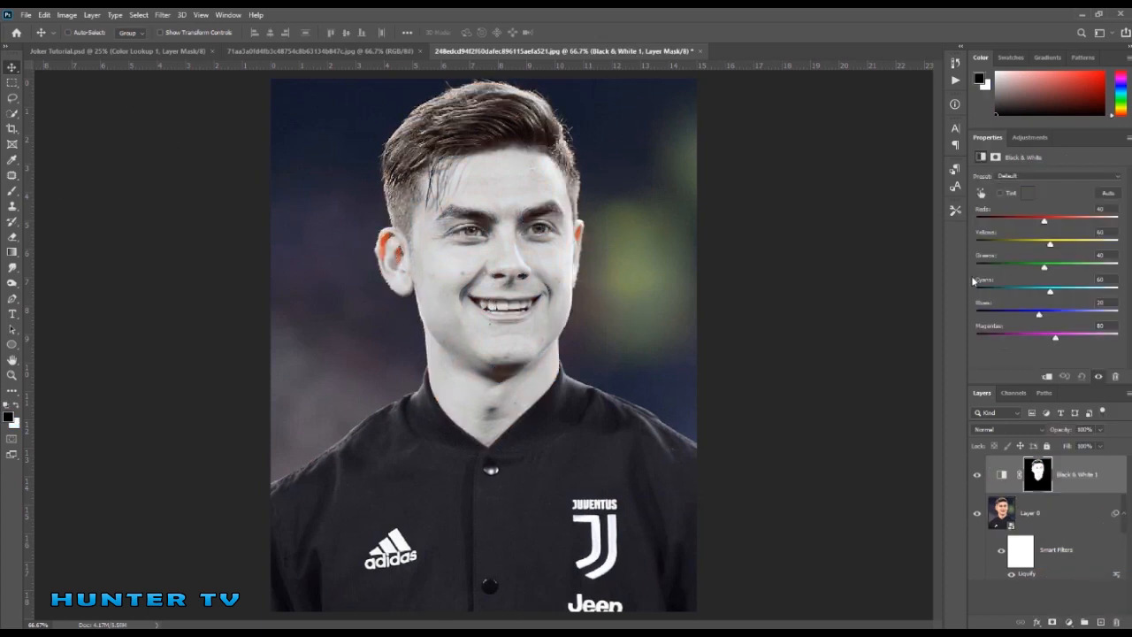
{"action": "mouse_move", "coordinate": [1044, 223]}
{"action": "left_mouse_down"}
{"action": "mouse_move", "coordinate": [1060, 220]}
{"action": "mouse_move", "coordinate": [1030, 247]}
{"action": "mouse_move", "coordinate": [1052, 246]}
{"action": "mouse_move", "coordinate": [1030, 245]}
{"action": "mouse_move", "coordinate": [1067, 218]}
{"action": "mouse_move", "coordinate": [1056, 225]}
{"action": "left_mouse_up"}
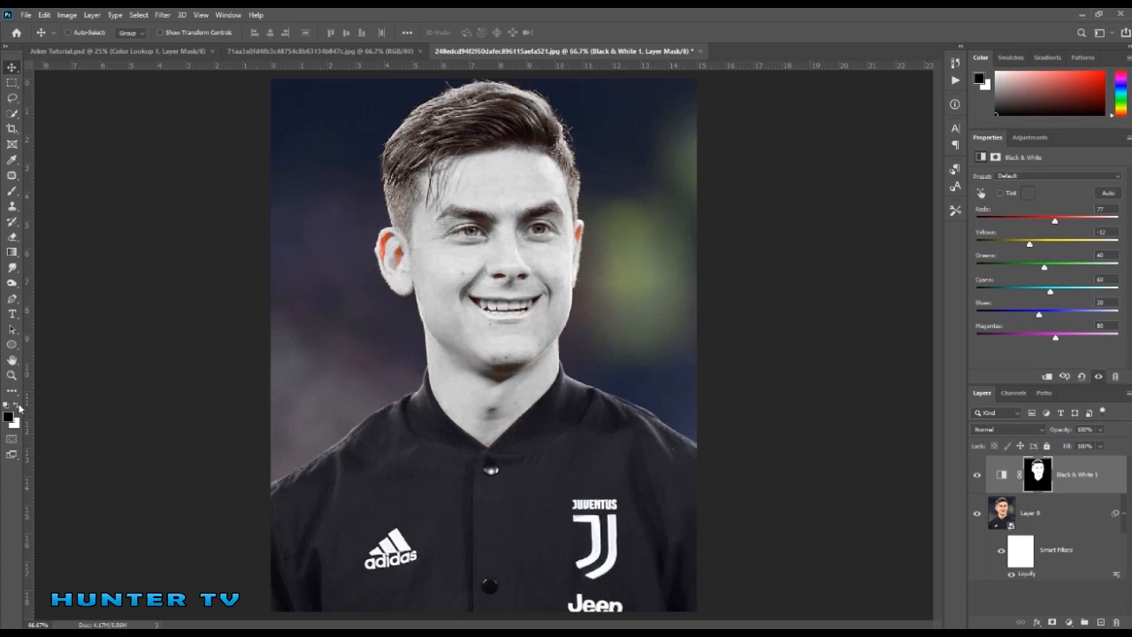
Step: Choose a soft round brush of 25 px with 0% hardness for painting on the adjustment's mask
{"action": "left_click", "coordinate": [12, 191]}
{"action": "right_click", "coordinate": [109, 230]}
{"action": "right_click", "coordinate": [353, 238]}
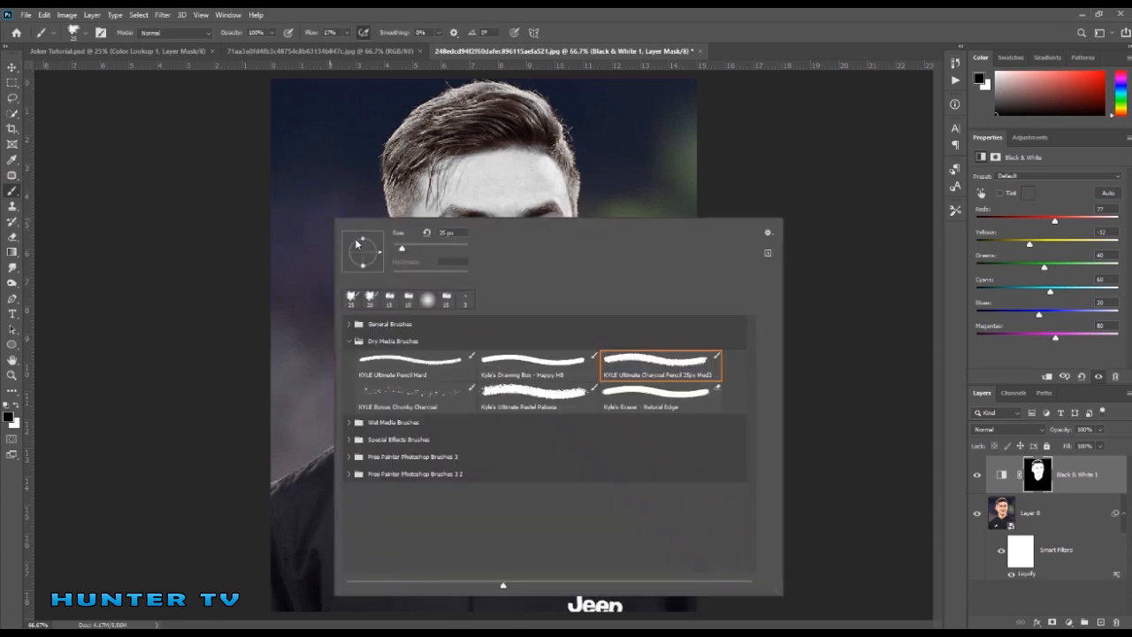
{"action": "left_click", "coordinate": [350, 325]}
{"action": "left_click", "coordinate": [398, 342]}
{"action": "left_click", "coordinate": [350, 324]}
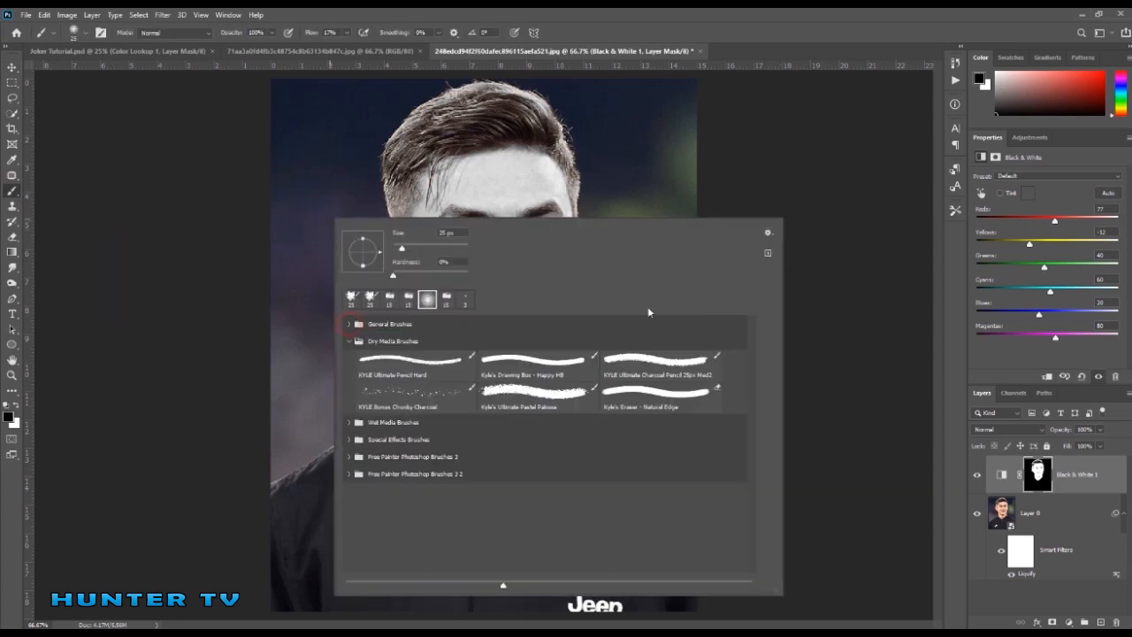
{"action": "left_click", "coordinate": [945, 400]}
Step: Set the brush flow to 100% and paint black on the mask over the neck, ears and hair to restore their colour
{"action": "scroll", "coordinate": [472, 301], "scroll_direction": "up", "scroll_amount": 5}
{"action": "scroll", "coordinate": [491, 270], "scroll_direction": "up", "scroll_amount": 2}
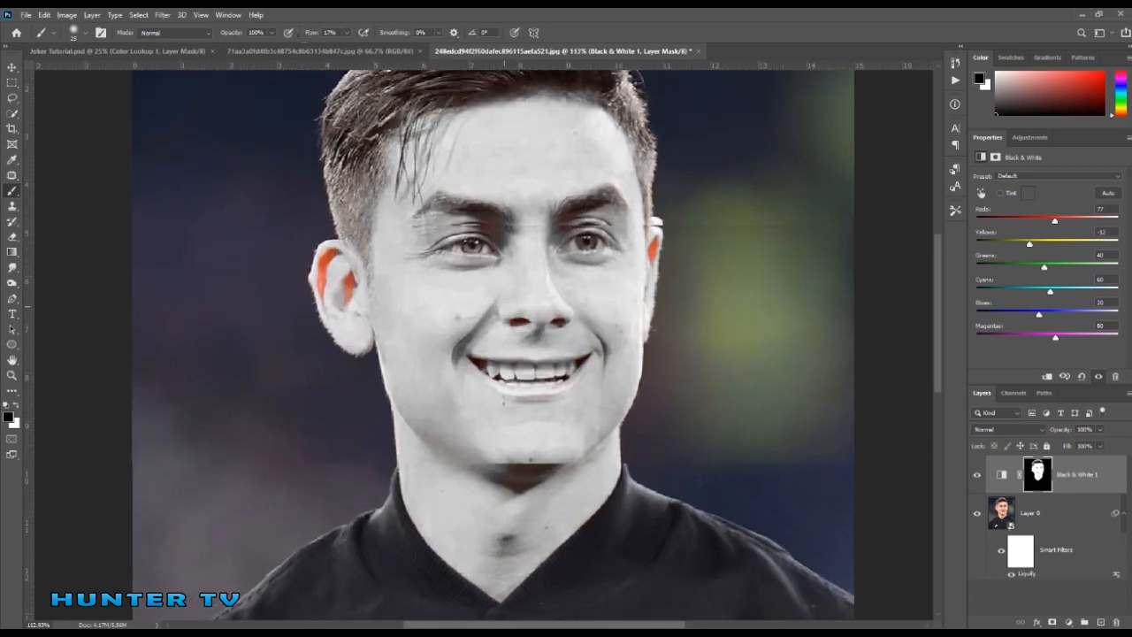
{"action": "left_click_drag", "start_coordinate": [349, 35], "coordinate": [511, 76]}
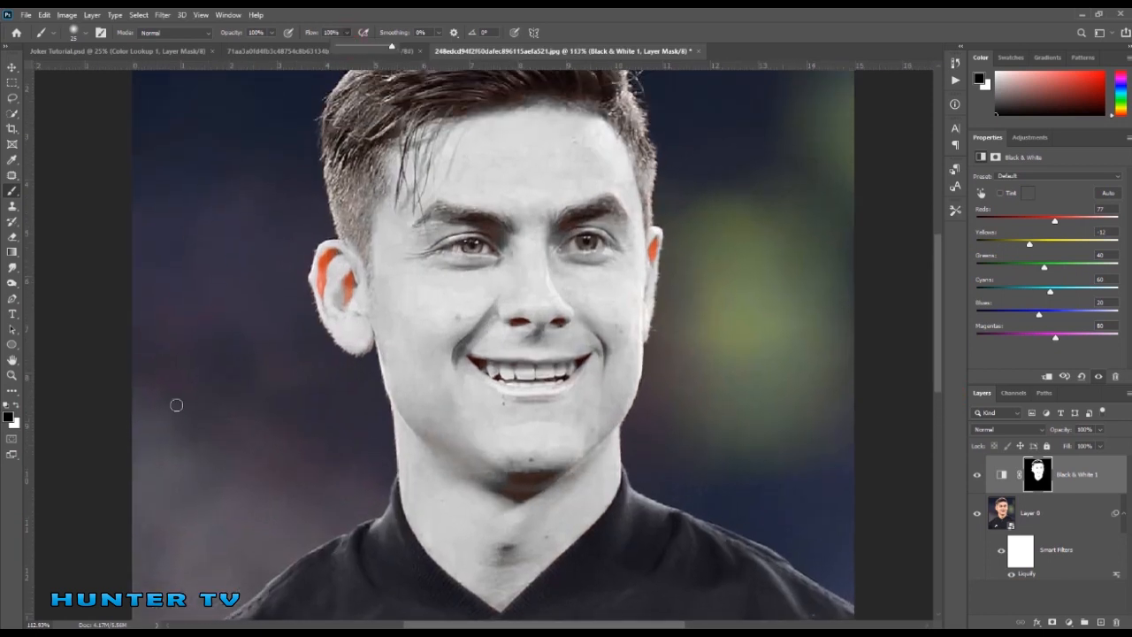
{"action": "left_click_drag", "start_coordinate": [399, 462], "coordinate": [414, 521]}
{"action": "right_click", "coordinate": [421, 511]}
{"action": "mouse_move", "coordinate": [364, 457]}
{"action": "left_mouse_down"}
{"action": "mouse_move", "coordinate": [392, 464]}
{"action": "mouse_move", "coordinate": [381, 461]}
{"action": "left_mouse_up"}
{"action": "mouse_move", "coordinate": [413, 484]}
{"action": "left_mouse_down"}
{"action": "mouse_move", "coordinate": [491, 548]}
{"action": "mouse_move", "coordinate": [604, 507]}
{"action": "mouse_move", "coordinate": [625, 454]}
{"action": "mouse_move", "coordinate": [572, 500]}
{"action": "mouse_move", "coordinate": [436, 478]}
{"action": "mouse_move", "coordinate": [400, 458]}
{"action": "left_mouse_up"}
{"action": "mouse_move", "coordinate": [348, 385]}
{"action": "left_mouse_down"}
{"action": "mouse_move", "coordinate": [310, 266]}
{"action": "mouse_move", "coordinate": [298, 271]}
{"action": "left_mouse_up"}
{"action": "scroll", "coordinate": [356, 177], "scroll_direction": "up", "scroll_amount": 5}
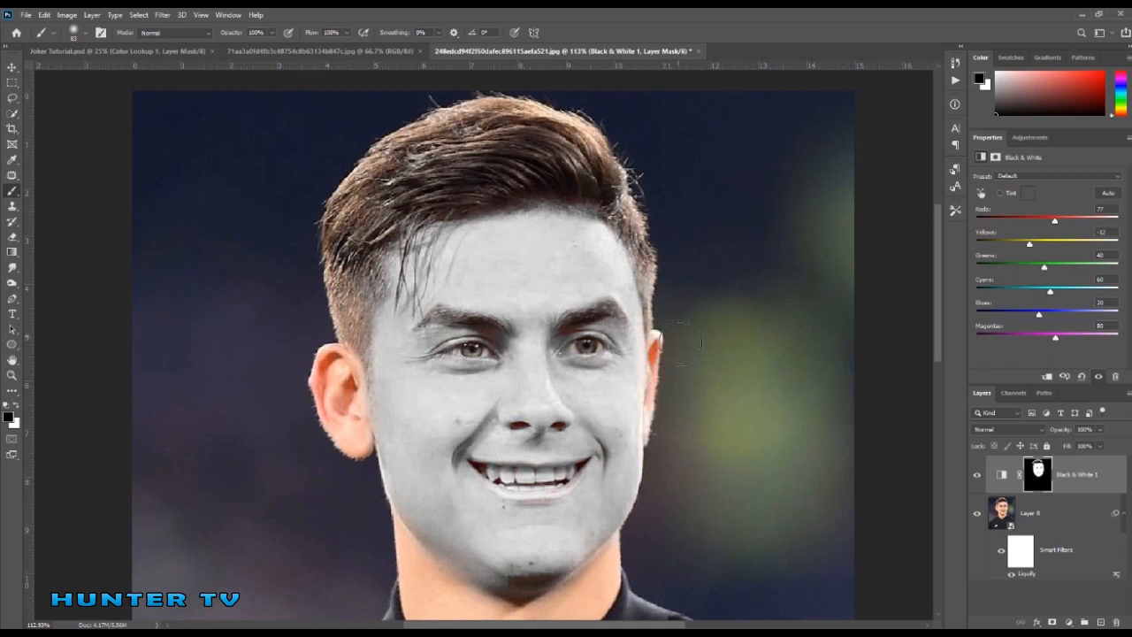
Step: Lower the brush flow to 11% and paint white on the mask to blend the grey jawline softly into the neck
{"action": "left_click", "coordinate": [347, 33]}
{"action": "left_click_drag", "start_coordinate": [344, 46], "coordinate": [297, 46]}
{"action": "left_click", "coordinate": [416, 191]}
{"action": "scroll", "coordinate": [511, 546], "scroll_direction": "down", "scroll_amount": 3}
{"action": "scroll", "coordinate": [511, 545], "scroll_direction": "up", "scroll_amount": 3}
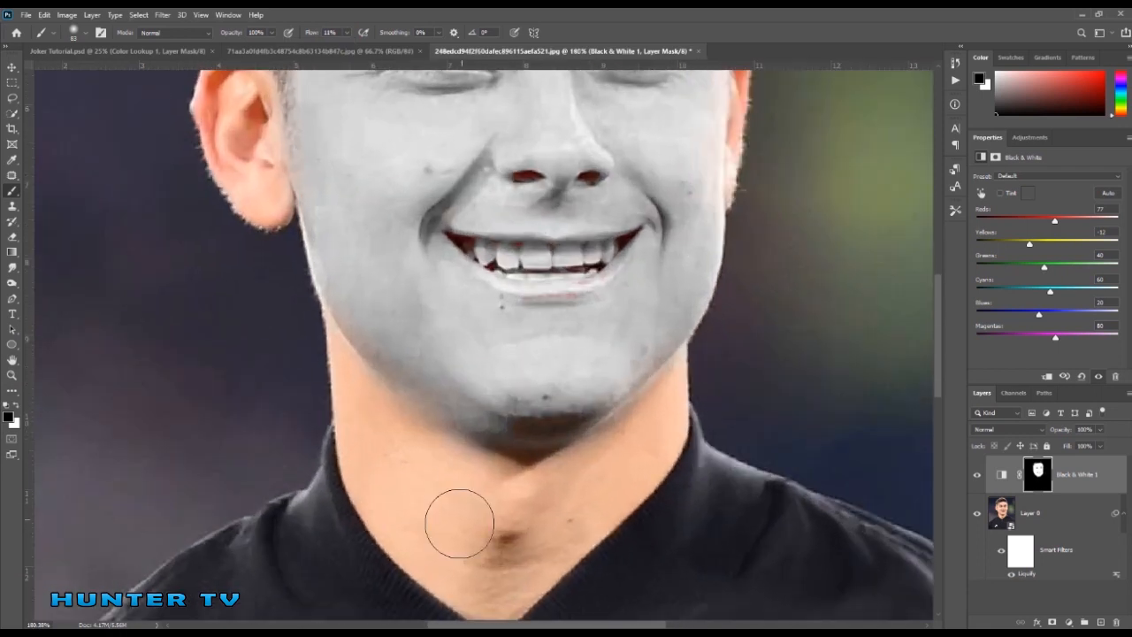
{"action": "key", "text": "x"}
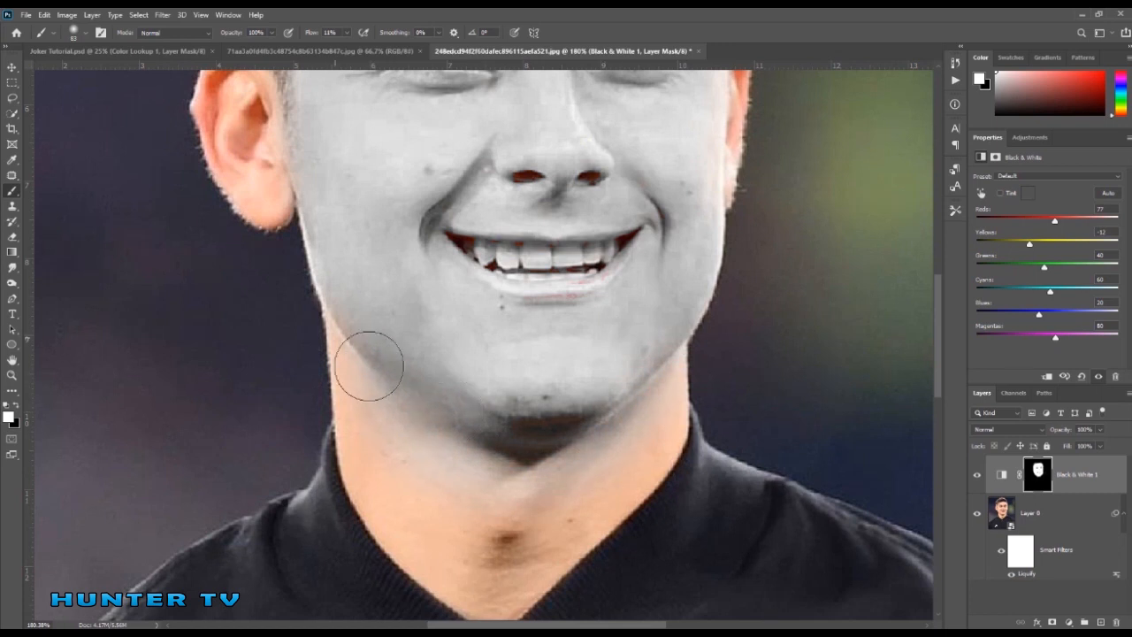
Step: Paint black on the mask over the teeth with a small brush to bring back their natural colour
{"action": "scroll", "coordinate": [632, 380], "scroll_direction": "up", "scroll_amount": 2}
{"action": "key", "text": "x"}
{"action": "mouse_move", "coordinate": [531, 358]}
{"action": "left_mouse_down"}
{"action": "mouse_move", "coordinate": [503, 358]}
{"action": "mouse_move", "coordinate": [574, 328]}
{"action": "left_mouse_up"}
{"action": "mouse_move", "coordinate": [507, 335]}
{"action": "left_mouse_down"}
{"action": "mouse_move", "coordinate": [587, 332]}
{"action": "mouse_move", "coordinate": [539, 335]}
{"action": "left_mouse_up"}
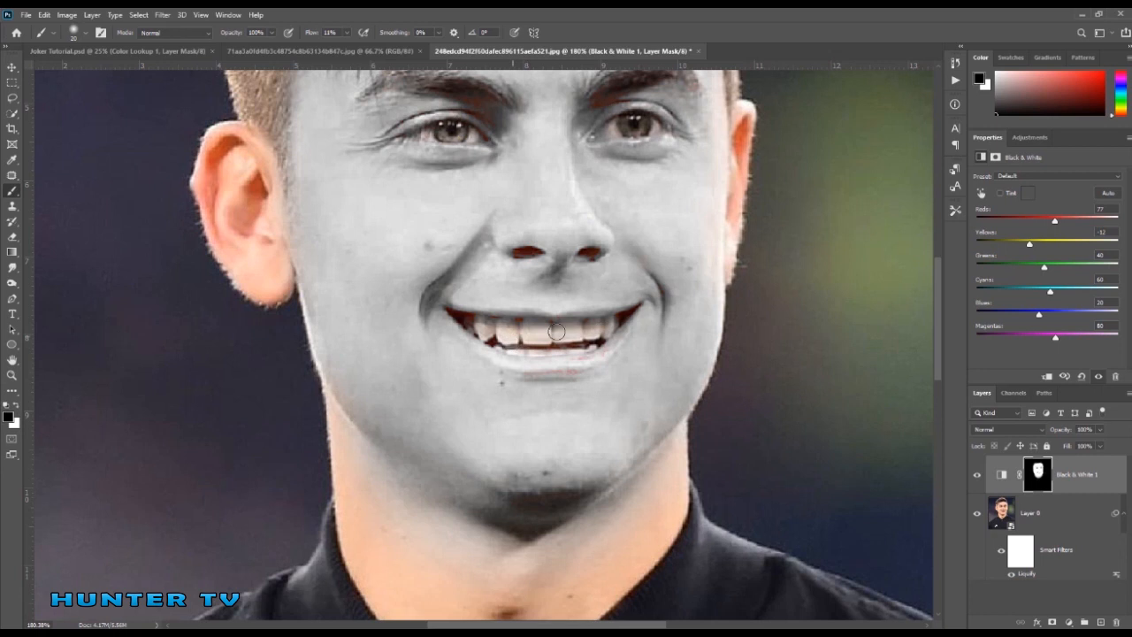
{"action": "left_click", "coordinate": [16, 406]}
{"action": "left_click", "coordinate": [16, 405]}
Step: Paint white on the mask over the nostrils and the left-hand eye to turn them grey
{"action": "scroll", "coordinate": [522, 329], "scroll_direction": "up", "scroll_amount": 3}
{"action": "key", "text": "x"}
{"action": "left_click", "coordinate": [527, 318]}
{"action": "left_click", "coordinate": [464, 203]}
Step: Raise the brush flow to 75%, enlarge the brush and paint white on the mask around the nose bridge and brows
{"action": "left_click_drag", "start_coordinate": [347, 33], "coordinate": [386, 48]}
{"action": "key", "text": "bracketright"}
{"action": "key", "text": "bracketright"}
{"action": "key", "text": "bracketright"}
{"action": "key", "text": "bracketright"}
{"action": "key", "text": "bracketright"}
{"action": "key", "text": "bracketright"}
{"action": "key", "text": "bracketright"}
{"action": "key", "text": "bracketright"}
{"action": "mouse_move", "coordinate": [562, 176]}
{"action": "left_mouse_down"}
{"action": "mouse_move", "coordinate": [674, 133]}
{"action": "mouse_move", "coordinate": [575, 188]}
{"action": "left_mouse_up"}
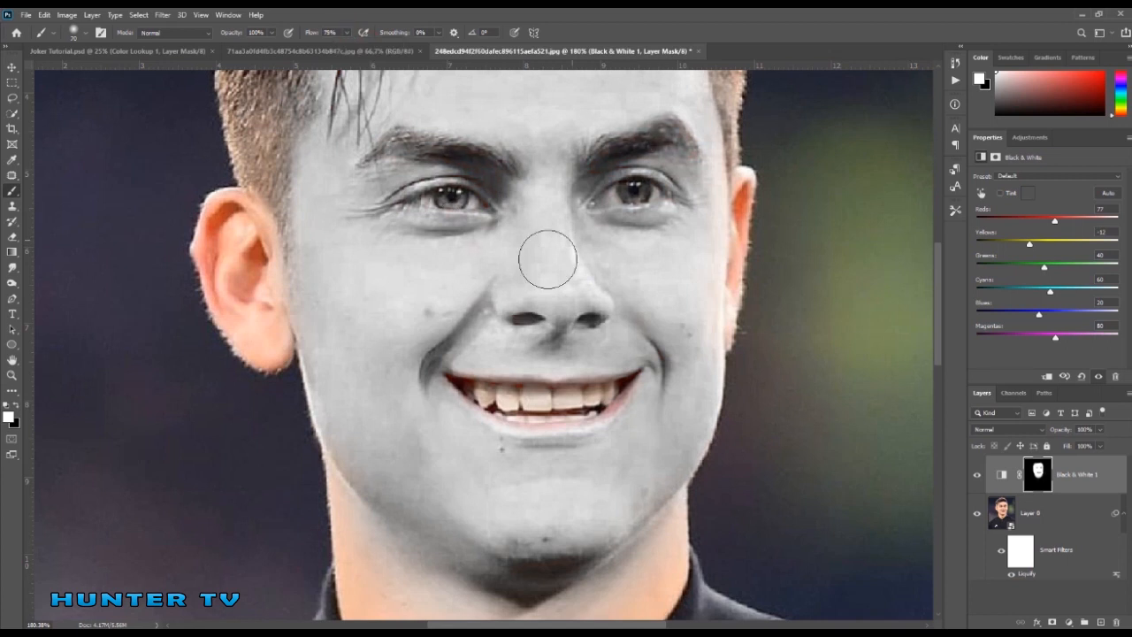
Step: Reduce the brush size, set the flow to 45% and paint black on the mask over the left-hand eye to restore its colour
{"action": "right_click", "coordinate": [477, 250], "text": "alt"}
{"action": "left_click_drag", "start_coordinate": [347, 33], "coordinate": [328, 46]}
{"action": "left_click", "coordinate": [461, 200]}
{"action": "scroll", "coordinate": [465, 201], "scroll_direction": "up", "scroll_amount": 3}
{"action": "left_click_drag", "start_coordinate": [464, 201], "coordinate": [464, 230]}
{"action": "right_click", "coordinate": [465, 228], "text": "alt"}
{"action": "key", "text": "x"}
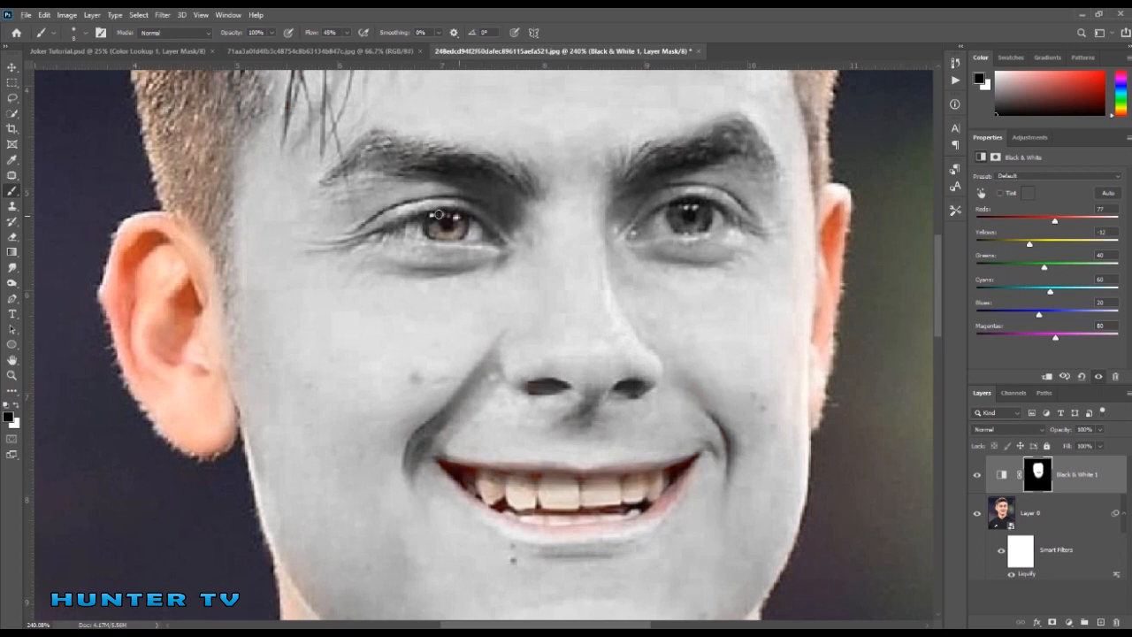
{"action": "left_click_drag", "start_coordinate": [487, 223], "coordinate": [422, 244]}
Step: Lower the brush flow to 9% and gradually paint colour back into the eyes on the mask
{"action": "left_click_drag", "start_coordinate": [347, 34], "coordinate": [334, 51]}
{"action": "scroll", "coordinate": [738, 220], "scroll_direction": "up", "scroll_amount": 2}
{"action": "left_click", "coordinate": [347, 34]}
{"action": "left_click_drag", "start_coordinate": [341, 50], "coordinate": [335, 50]}
{"action": "left_click", "coordinate": [432, 228]}
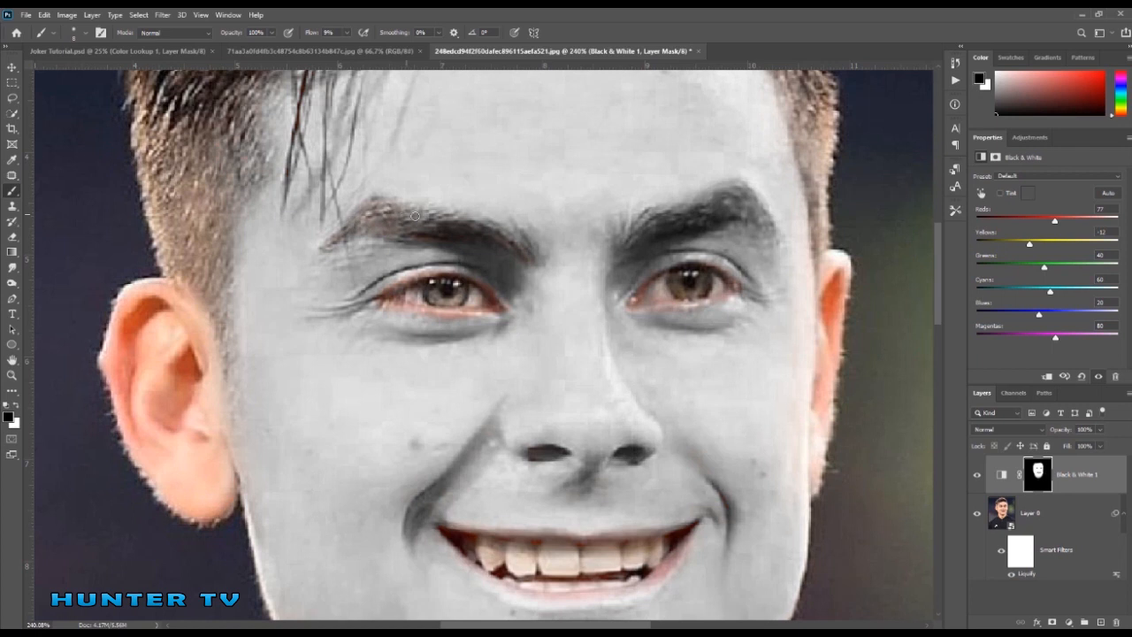
Step: Refine the mask along both eyebrows with short, low-flow strokes of a very small brush
{"action": "mouse_move", "coordinate": [536, 250]}
{"action": "left_mouse_down"}
{"action": "mouse_move", "coordinate": [541, 268]}
{"action": "mouse_move", "coordinate": [530, 251]}
{"action": "left_mouse_up"}
{"action": "left_click_drag", "start_coordinate": [666, 245], "coordinate": [678, 245]}
{"action": "left_click_drag", "start_coordinate": [633, 234], "coordinate": [627, 232]}
{"action": "scroll", "coordinate": [615, 420], "scroll_direction": "down", "scroll_amount": 2}
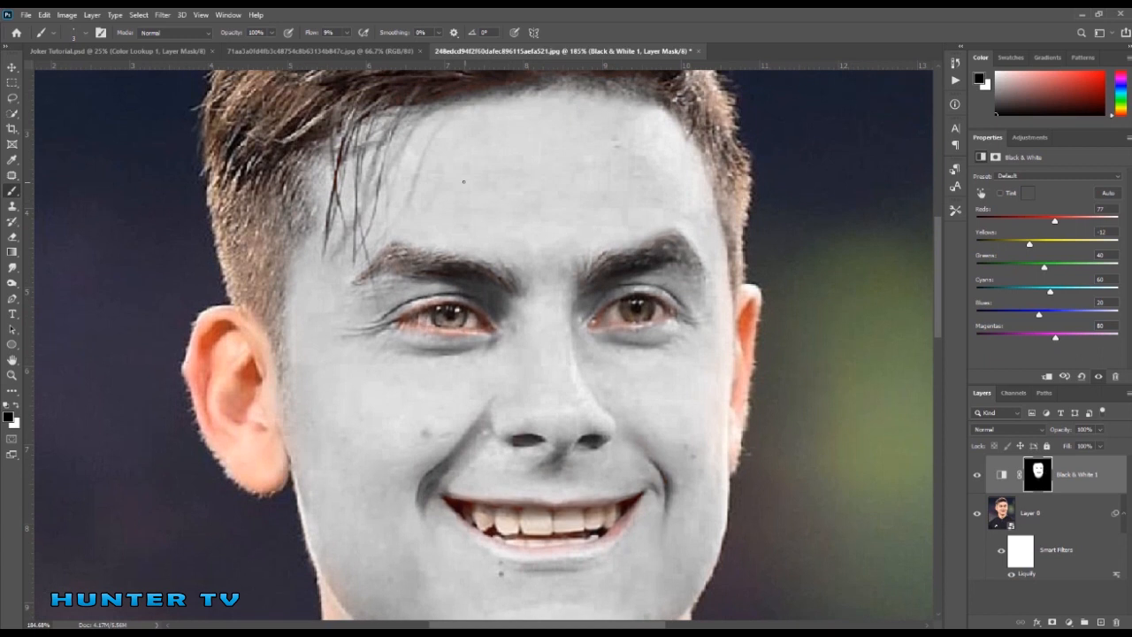
Step: Lower the brush flow to 4% and lightly touch up fine facial details on the mask
{"action": "left_click", "coordinate": [346, 33]}
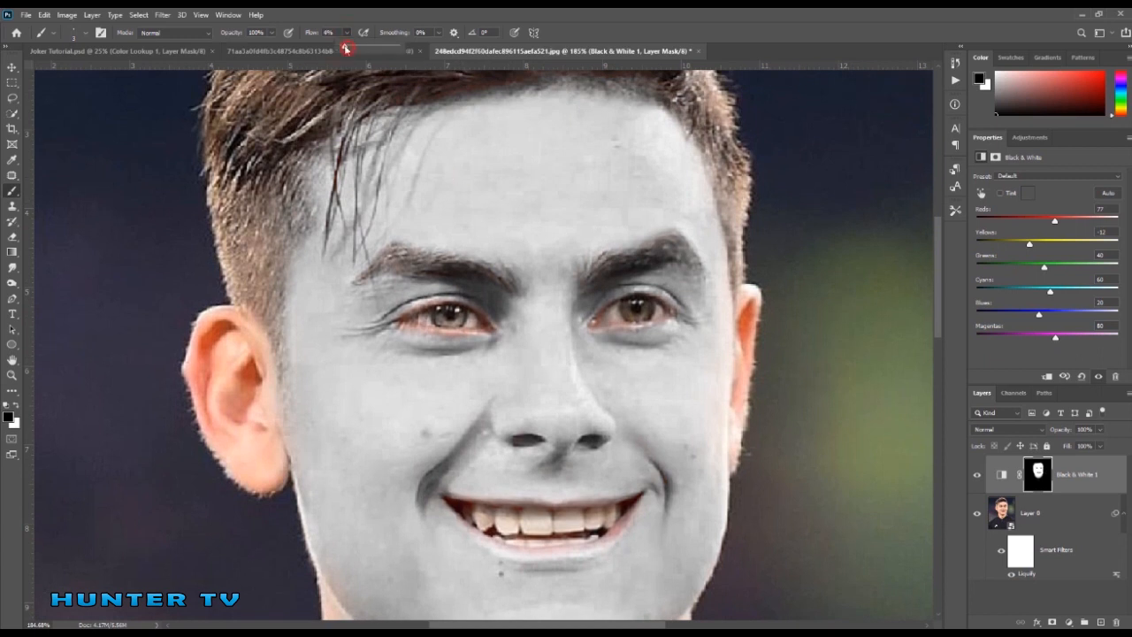
{"action": "left_click", "coordinate": [458, 202]}
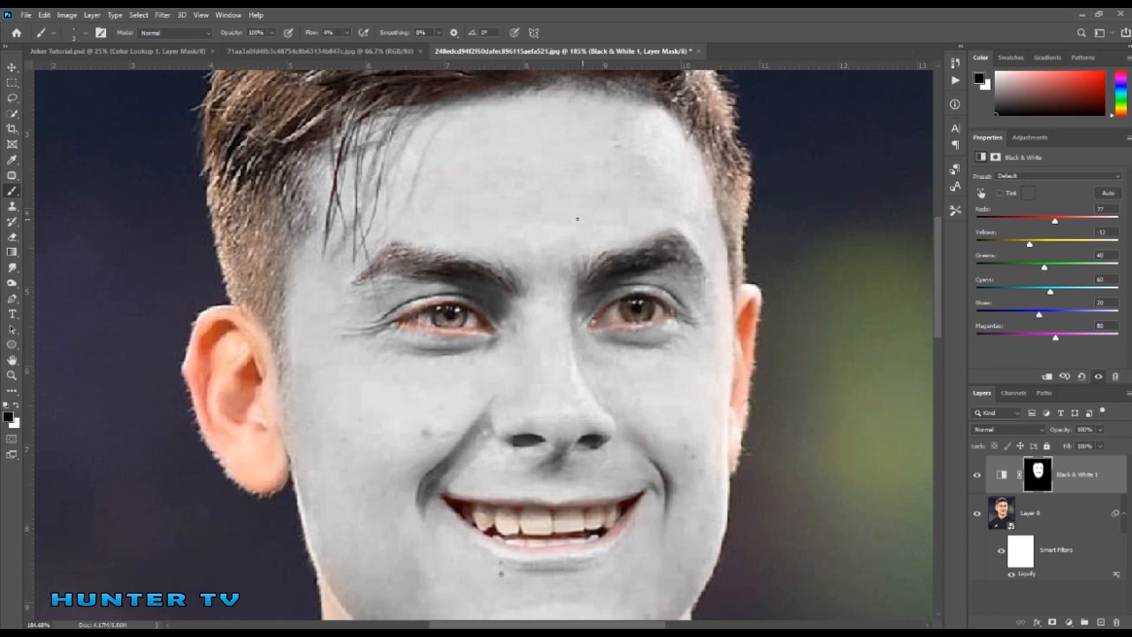
{"action": "scroll", "coordinate": [480, 222], "scroll_direction": "down", "scroll_amount": 3}
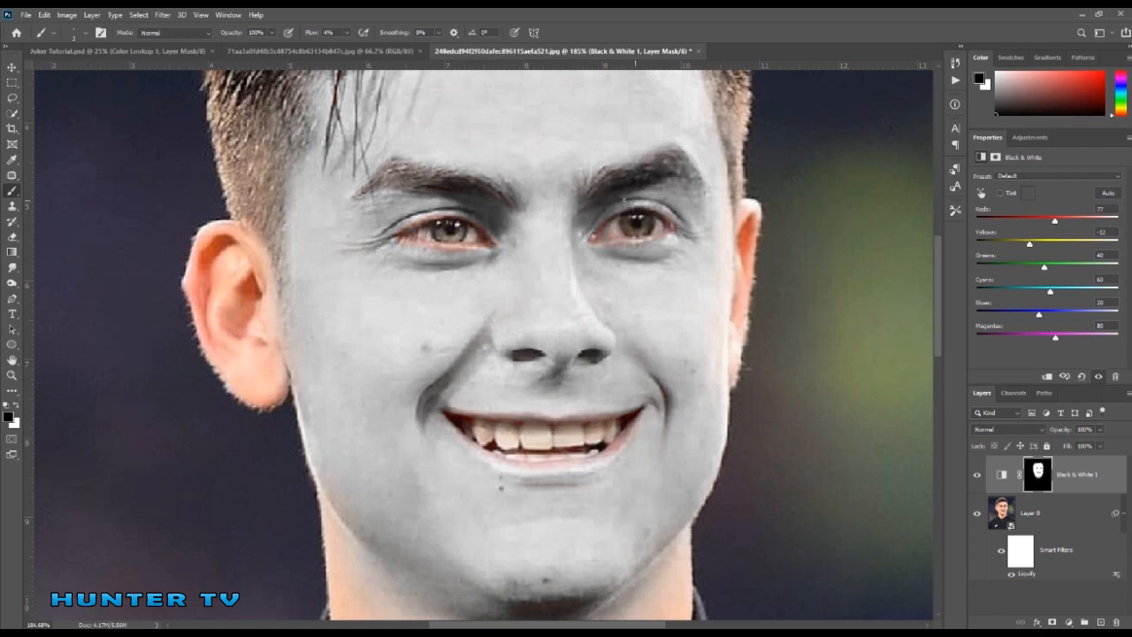
{"action": "scroll", "coordinate": [699, 209], "scroll_direction": "down", "scroll_amount": 3}
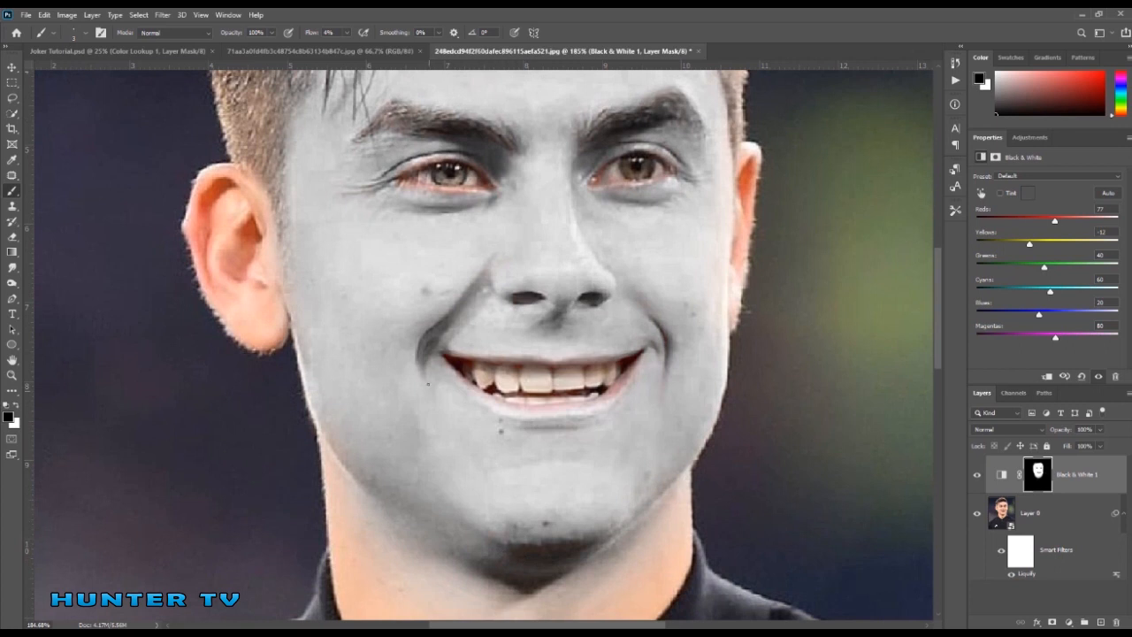
Step: Add a new empty layer above the Black & White adjustment layer
{"action": "scroll", "coordinate": [430, 205], "scroll_direction": "down", "scroll_amount": 5}
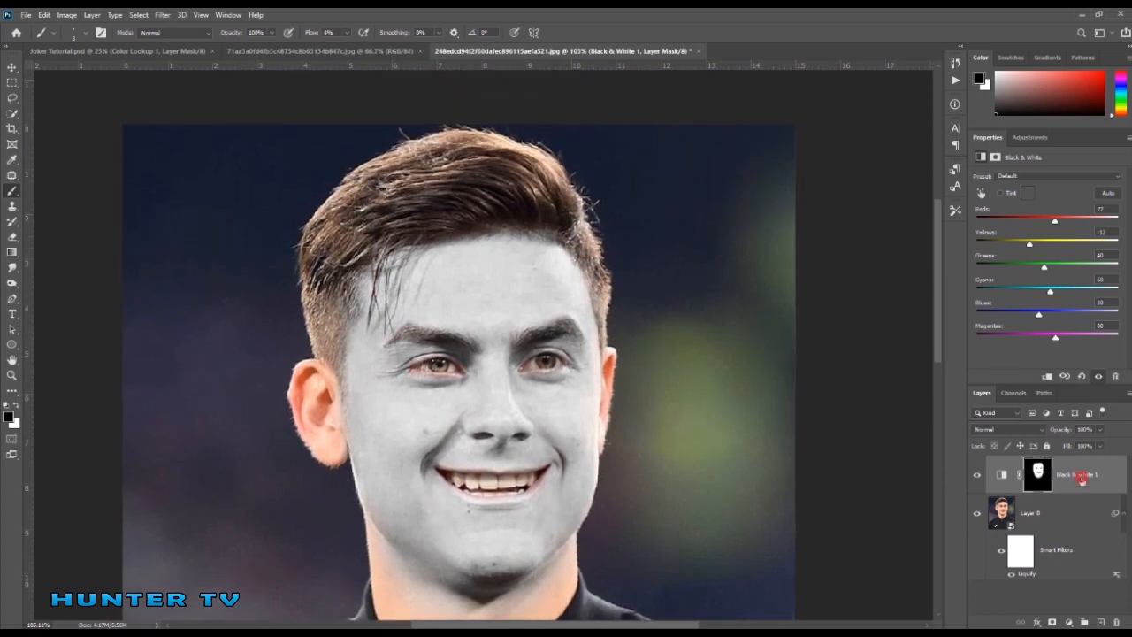
{"action": "left_click", "coordinate": [1081, 464]}
{"action": "left_click", "coordinate": [1101, 622]}
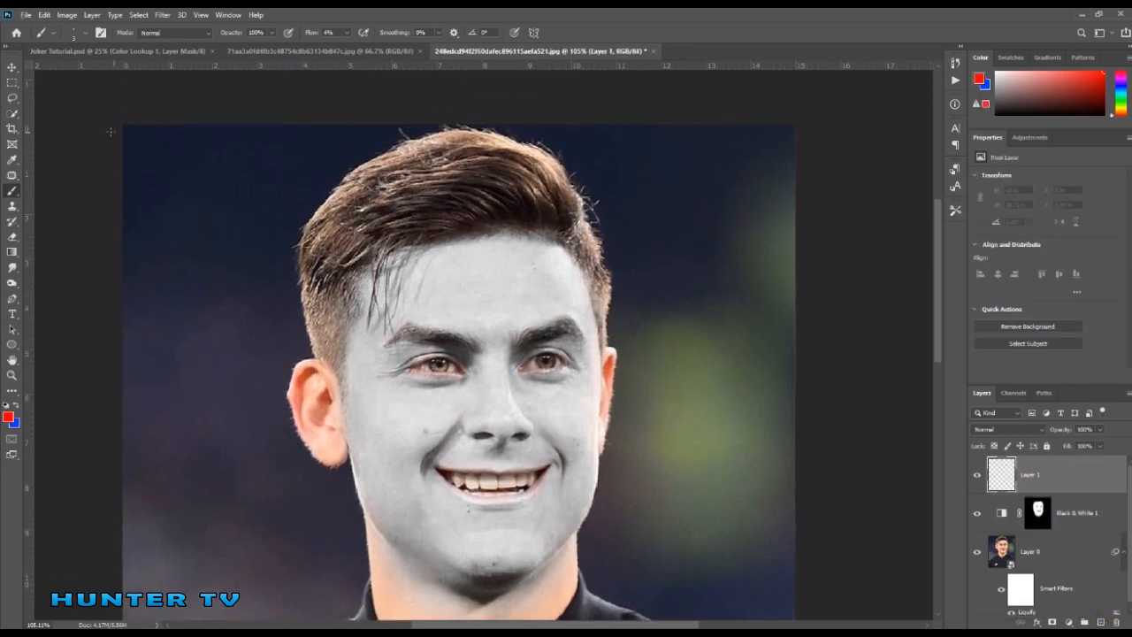
Step: Make a rough Quick Selection of the hair on Layer 0, covering the crown and both sides of the head
{"action": "left_click", "coordinate": [13, 114]}
{"action": "left_click", "coordinate": [1000, 561]}
{"action": "left_click", "coordinate": [230, 196]}
{"action": "mouse_move", "coordinate": [230, 197]}
{"action": "left_mouse_down"}
{"action": "mouse_move", "coordinate": [196, 261]}
{"action": "mouse_move", "coordinate": [190, 389]}
{"action": "left_mouse_up"}
{"action": "left_click", "coordinate": [272, 331], "text": "alt"}
{"action": "left_click", "coordinate": [334, 355], "text": "alt"}
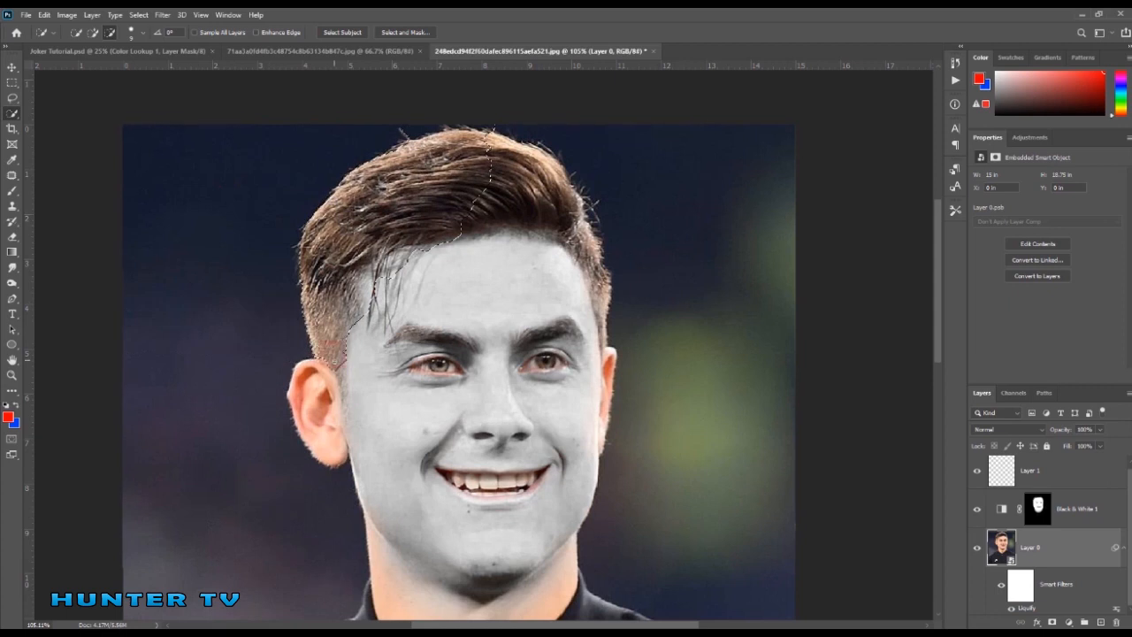
{"action": "left_click_drag", "start_coordinate": [441, 206], "coordinate": [592, 258]}
{"action": "left_click_drag", "start_coordinate": [470, 122], "coordinate": [405, 132]}
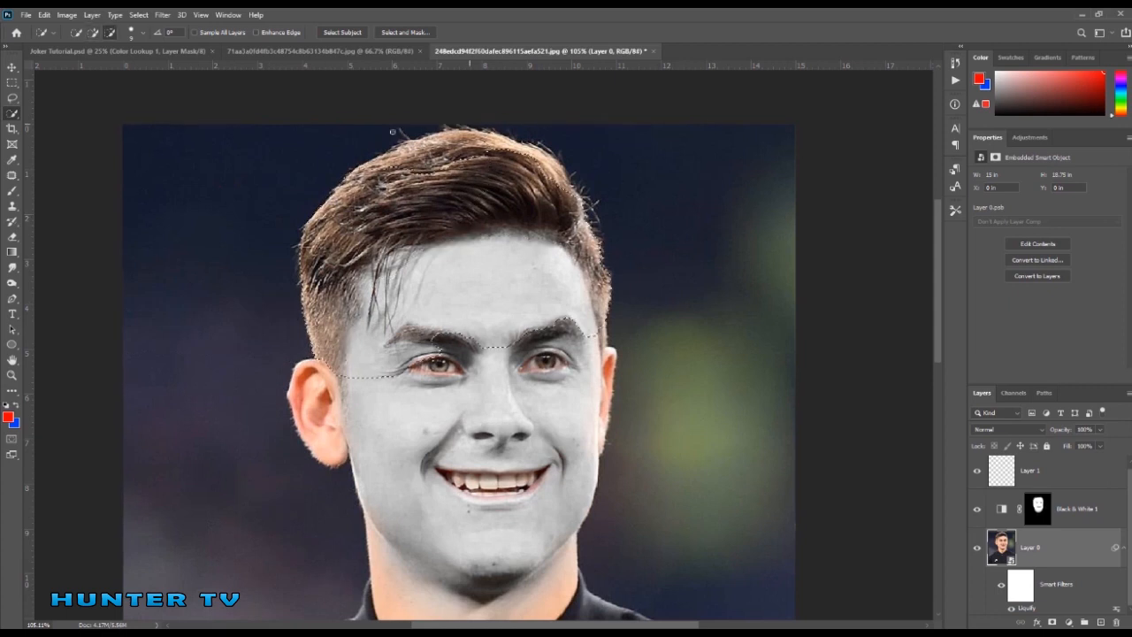
Step: Refine the hair selection along the hairline and sideburns, excluding the forehead, eyebrows and upper face
{"action": "scroll", "coordinate": [416, 132], "scroll_direction": "up", "scroll_amount": 1}
{"action": "mouse_move", "coordinate": [433, 182]}
{"action": "left_mouse_down"}
{"action": "mouse_move", "coordinate": [499, 173]}
{"action": "mouse_move", "coordinate": [586, 212]}
{"action": "mouse_move", "coordinate": [625, 302]}
{"action": "mouse_move", "coordinate": [617, 223]}
{"action": "left_mouse_up"}
{"action": "mouse_move", "coordinate": [517, 167]}
{"action": "left_mouse_down"}
{"action": "mouse_move", "coordinate": [458, 160]}
{"action": "mouse_move", "coordinate": [481, 147]}
{"action": "left_mouse_up"}
{"action": "mouse_move", "coordinate": [618, 427]}
{"action": "left_mouse_down"}
{"action": "mouse_move", "coordinate": [425, 413]}
{"action": "mouse_move", "coordinate": [364, 516]}
{"action": "mouse_move", "coordinate": [624, 424]}
{"action": "mouse_move", "coordinate": [653, 465]}
{"action": "left_mouse_up"}
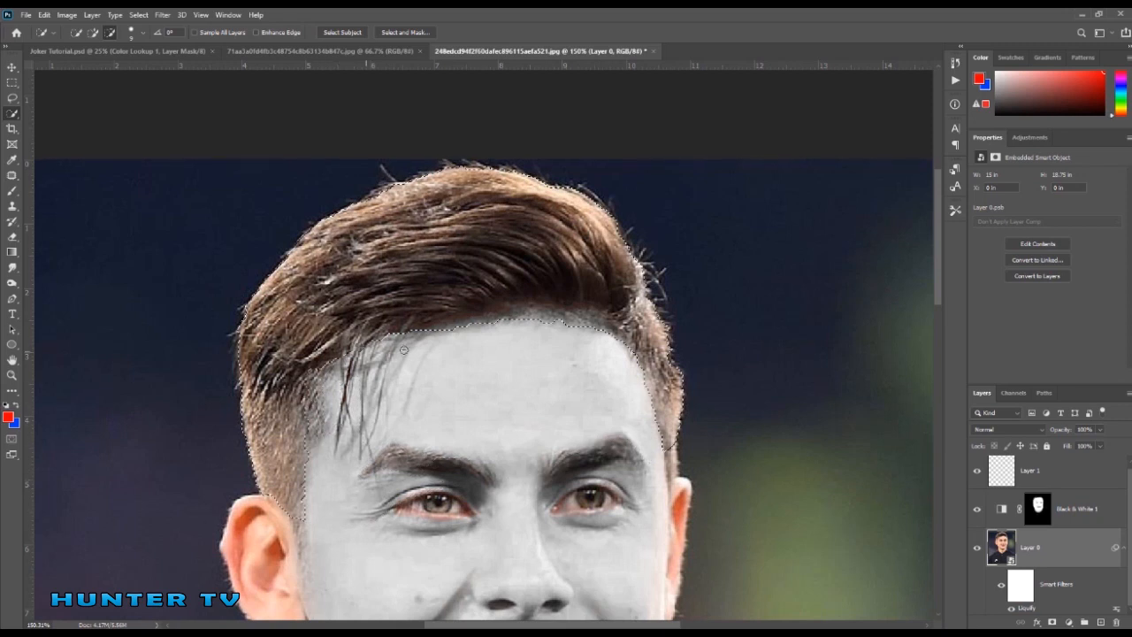
{"action": "left_click", "coordinate": [603, 325]}
{"action": "left_click", "coordinate": [532, 315]}
{"action": "left_click", "coordinate": [461, 315]}
{"action": "left_click_drag", "start_coordinate": [483, 295], "coordinate": [447, 305]}
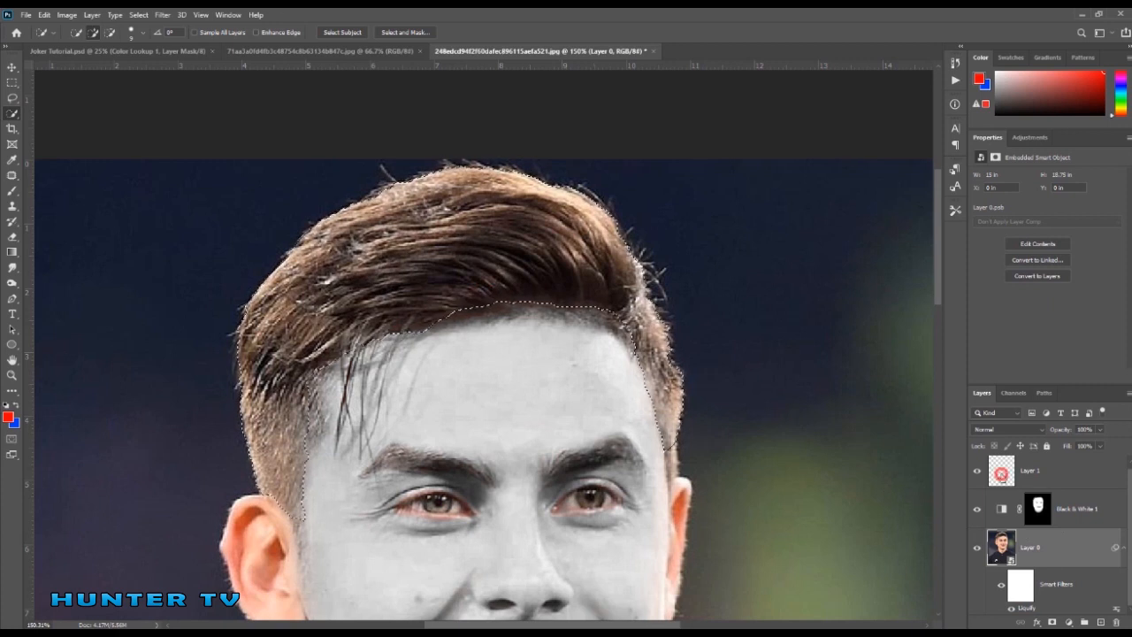
Step: Set Layer 1 to Linear Burn, fill the hair selection with bright green, and deselect
{"action": "left_click", "coordinate": [1031, 471]}
{"action": "left_click", "coordinate": [1009, 429]}
{"action": "left_click", "coordinate": [1006, 398]}
{"action": "left_click", "coordinate": [979, 78]}
{"action": "left_click", "coordinate": [934, 251]}
{"action": "left_click", "coordinate": [1039, 142]}
{"action": "key", "text": "alt+BackSpace"}
{"action": "key", "text": "w"}
{"action": "key", "text": "ctrl+d"}
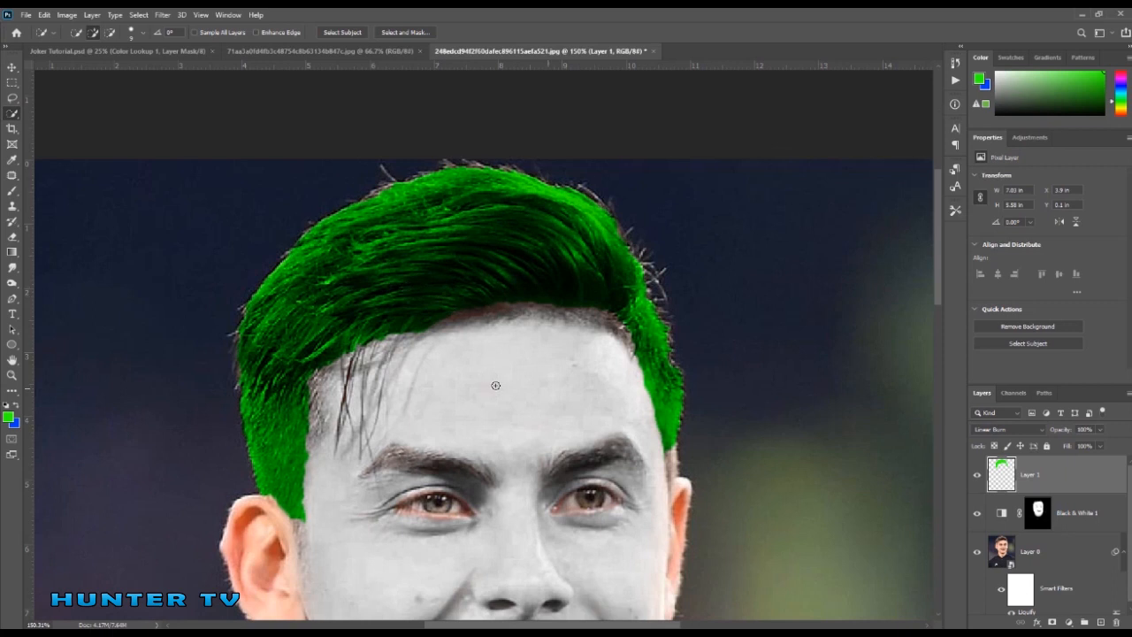
Step: Set the brush flow to about 43% and paint green over the loose hair strands on the forehead
{"action": "key", "text": "b"}
{"action": "scroll", "coordinate": [348, 362], "scroll_direction": "up", "scroll_amount": 4}
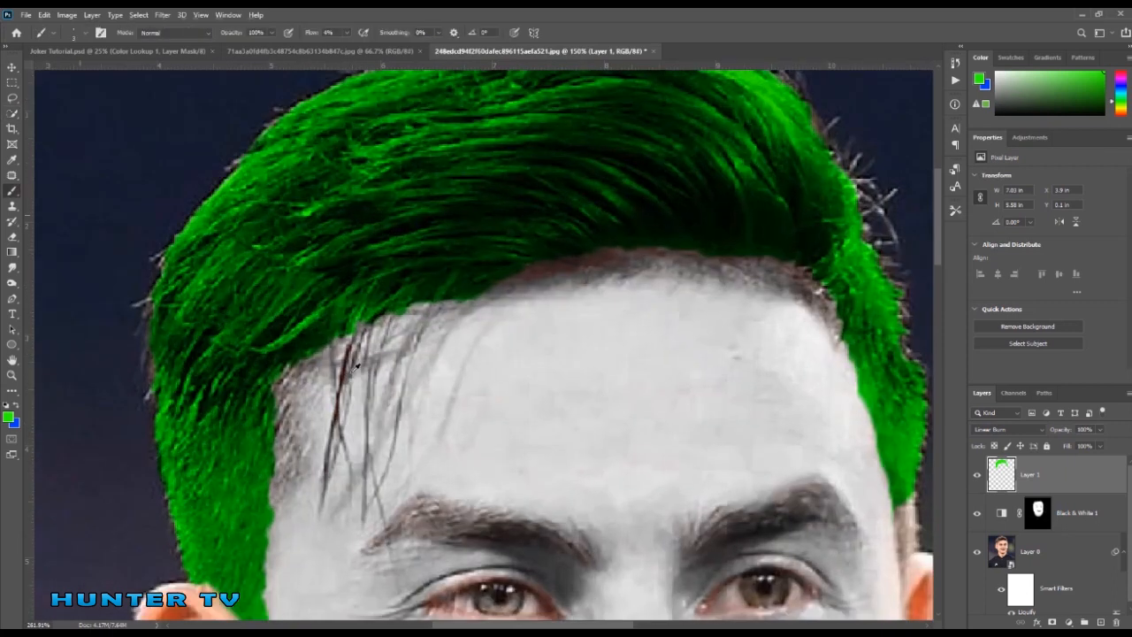
{"action": "key", "text": "shift+4"}
{"action": "key", "text": "shift+3"}
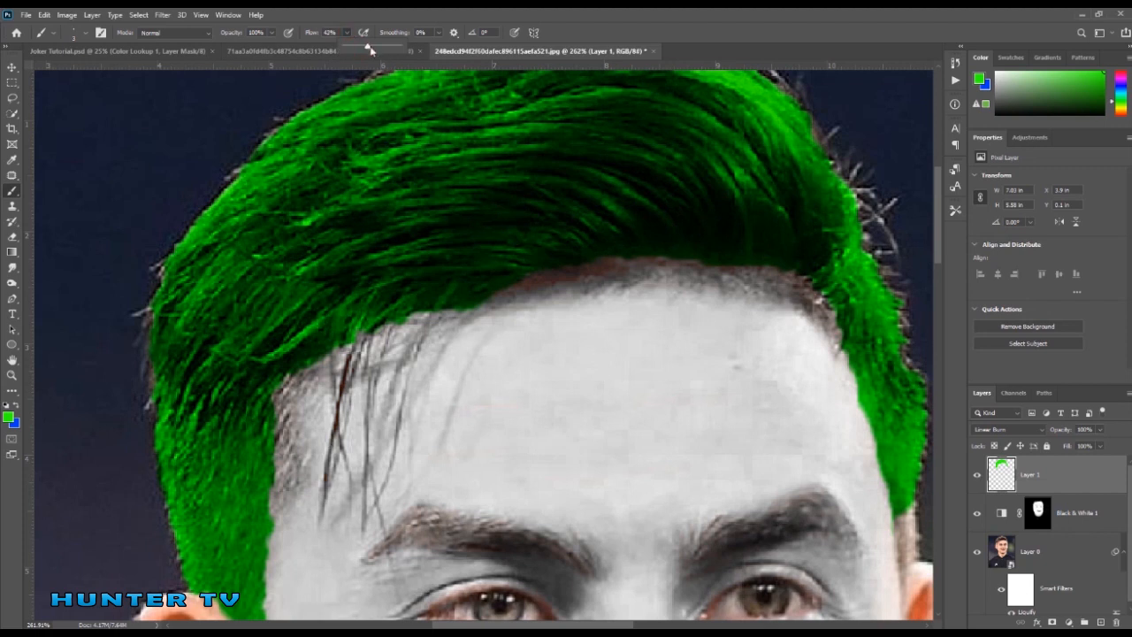
{"action": "left_click_drag", "start_coordinate": [331, 441], "coordinate": [324, 494]}
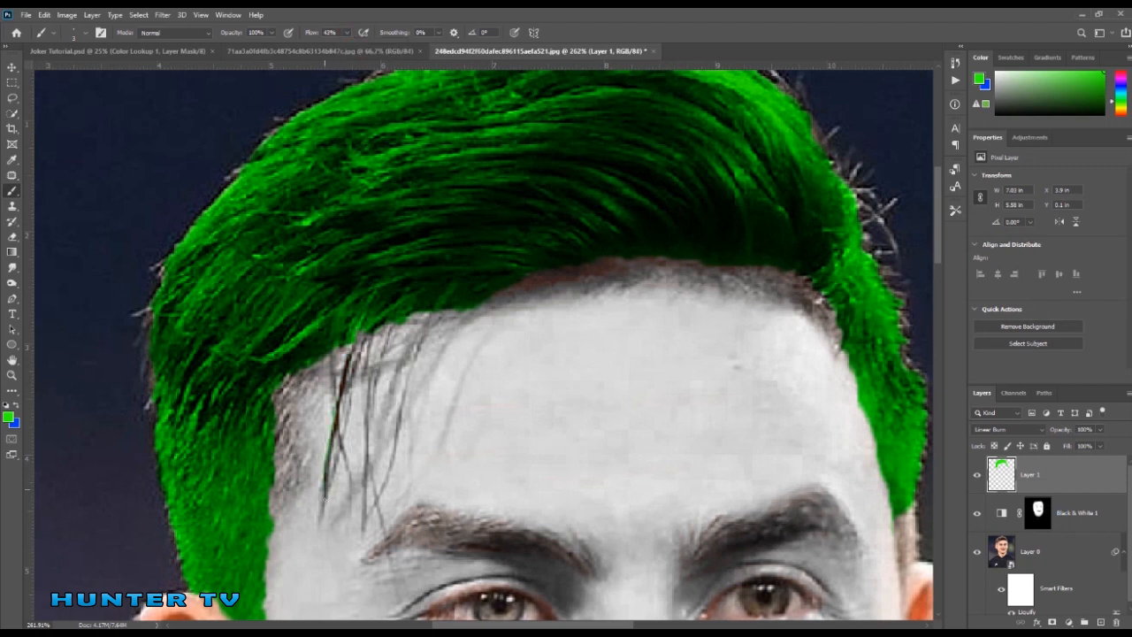
{"action": "left_click_drag", "start_coordinate": [394, 324], "coordinate": [365, 467]}
Step: Lower the brush flow to about 21% and paint the remaining forehead strands and the stray hairs around the head green
{"action": "left_click_drag", "start_coordinate": [347, 33], "coordinate": [335, 48]}
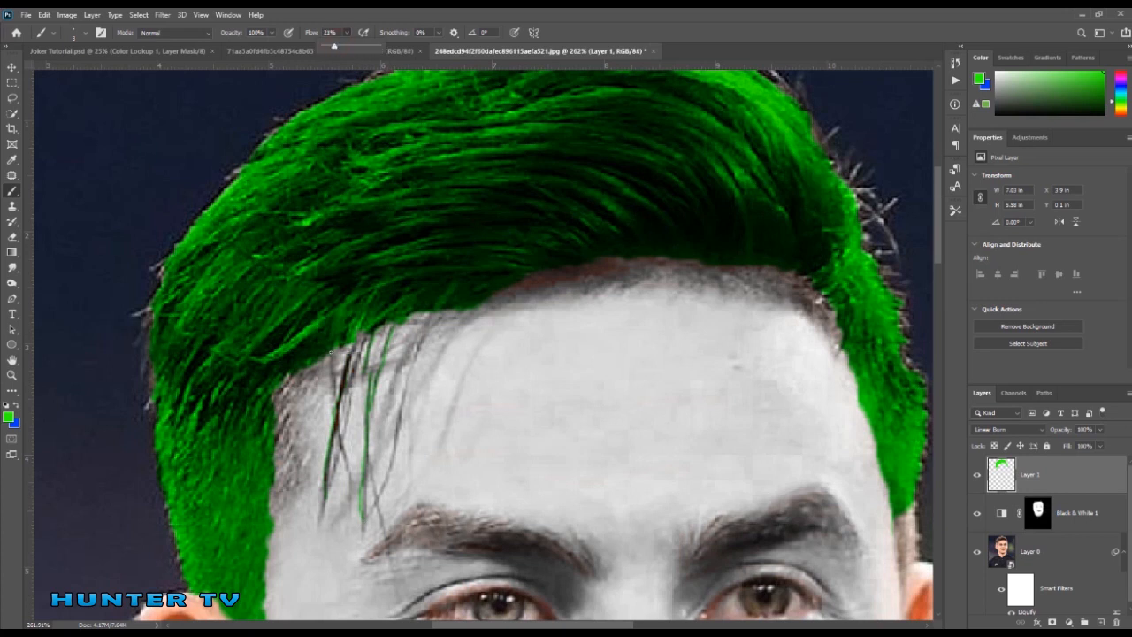
{"action": "left_click_drag", "start_coordinate": [430, 315], "coordinate": [398, 429]}
{"action": "left_click_drag", "start_coordinate": [383, 469], "coordinate": [374, 507]}
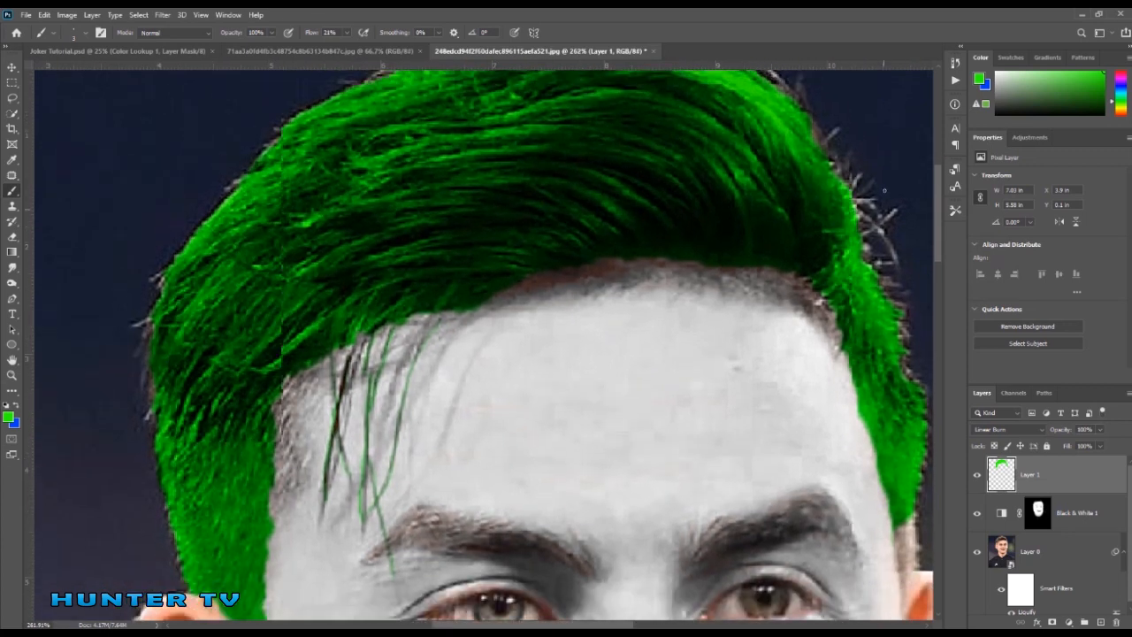
{"action": "scroll", "coordinate": [690, 189], "scroll_direction": "up", "scroll_amount": 2}
{"action": "right_click", "coordinate": [690, 189]}
{"action": "left_click", "coordinate": [389, 126]}
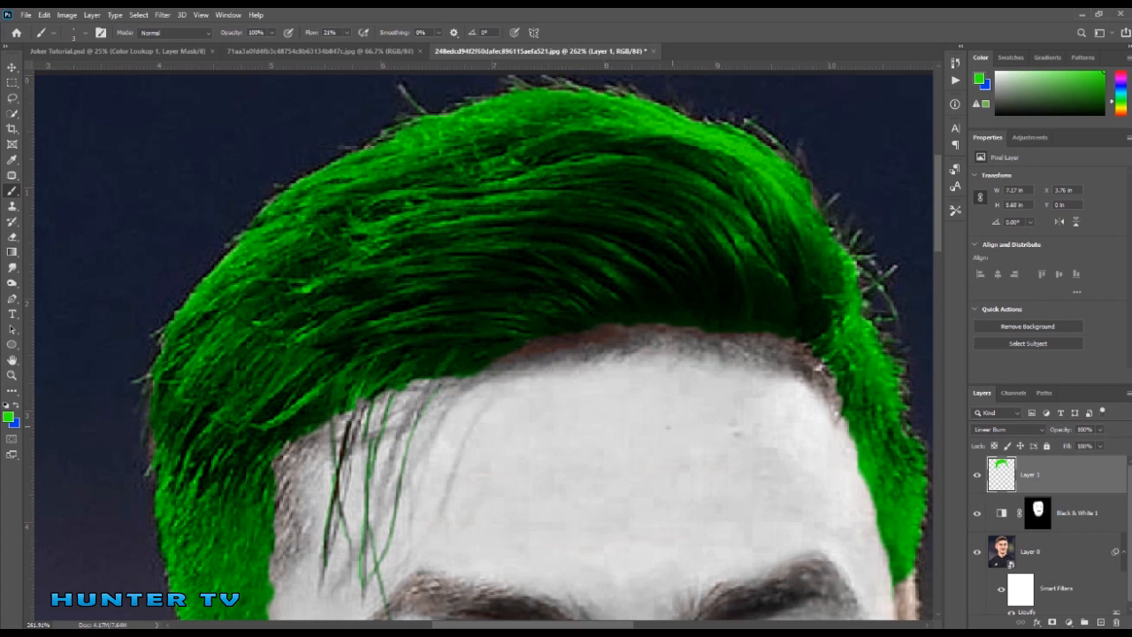
Step: Extend the green down both sideburns in front of the ears with short brush strokes
{"action": "scroll", "coordinate": [678, 423], "scroll_direction": "down", "scroll_amount": 1}
{"action": "scroll", "coordinate": [382, 444], "scroll_direction": "down", "scroll_amount": 3}
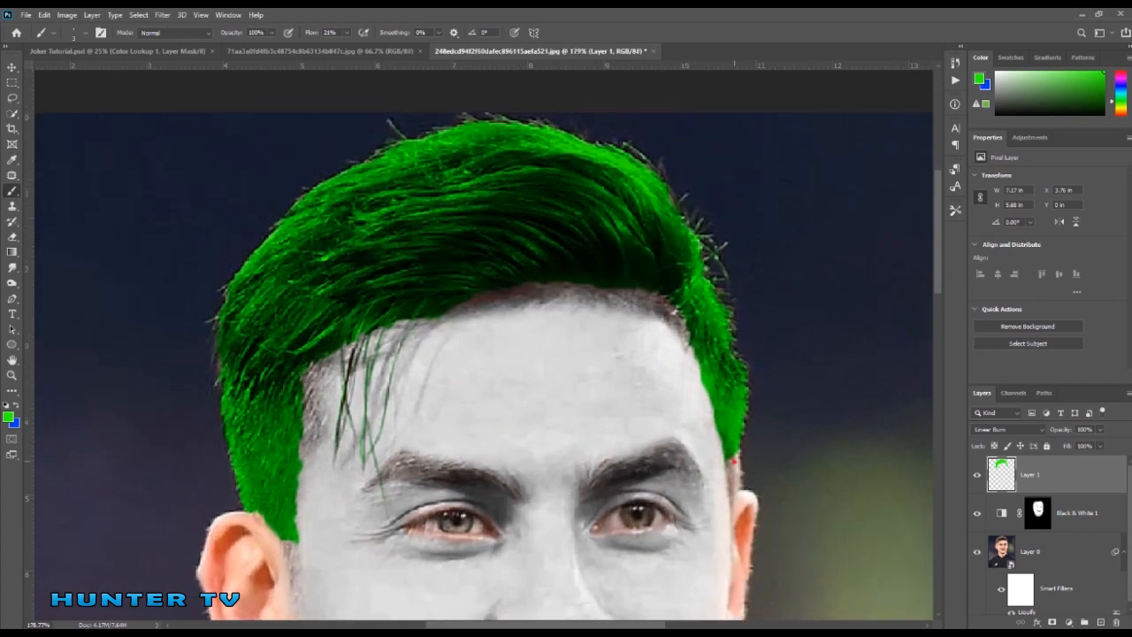
{"action": "mouse_move", "coordinate": [735, 462]}
{"action": "left_mouse_down"}
{"action": "mouse_move", "coordinate": [735, 482]}
{"action": "mouse_move", "coordinate": [736, 456]}
{"action": "left_mouse_up"}
{"action": "scroll", "coordinate": [604, 430], "scroll_direction": "down", "scroll_amount": 3}
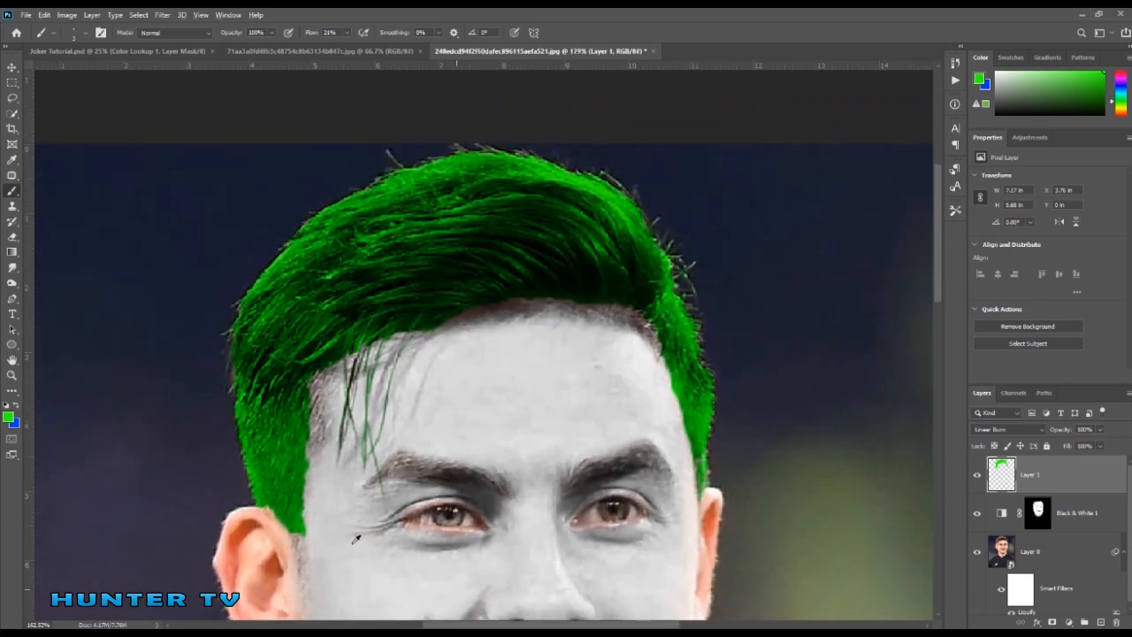
{"action": "scroll", "coordinate": [486, 381], "scroll_direction": "down", "scroll_amount": 2}
{"action": "left_click_drag", "start_coordinate": [304, 414], "coordinate": [311, 473]}
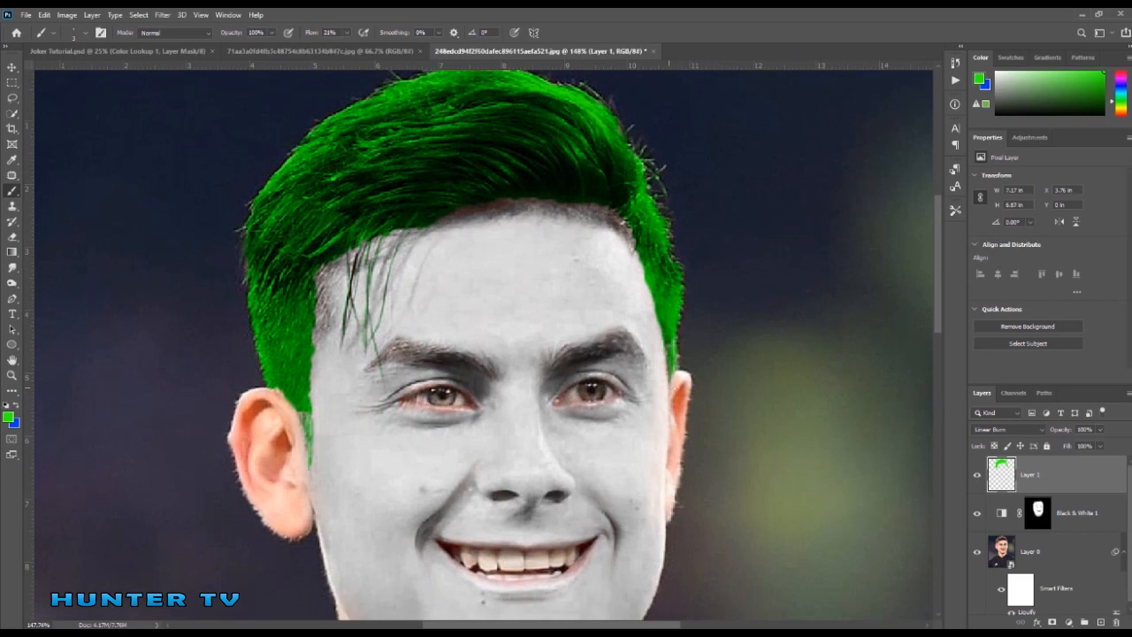
Step: Add a layer mask to Layer 1 and fade the inner edges of the green sideburns in black at 10% flow
{"action": "left_click", "coordinate": [1052, 622]}
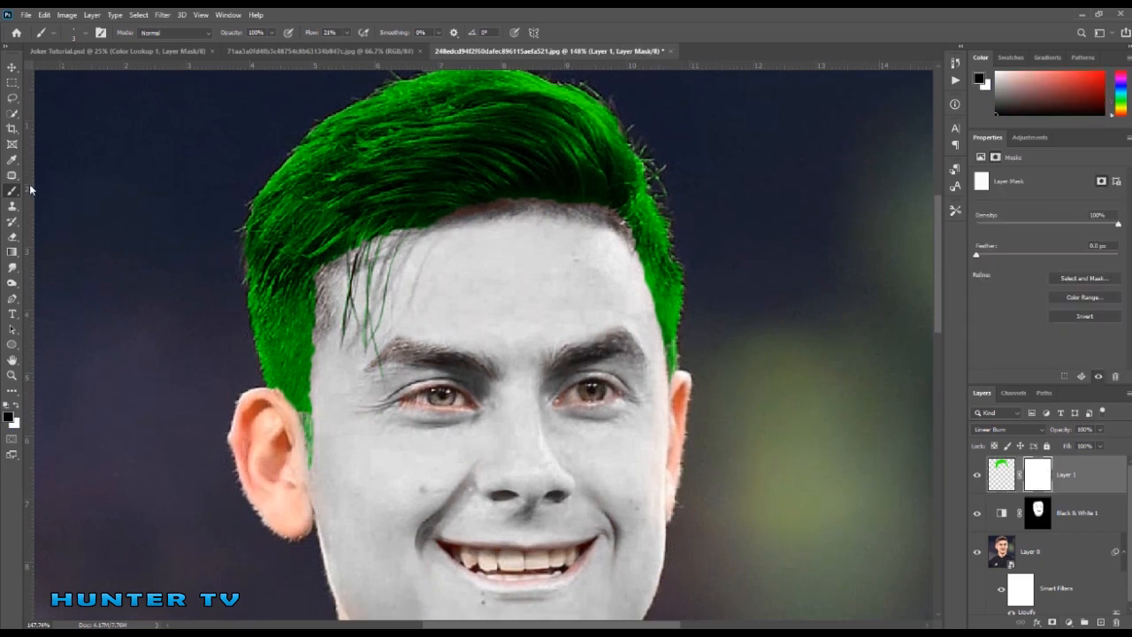
{"action": "left_click", "coordinate": [346, 34]}
{"action": "mouse_move", "coordinate": [654, 350]}
{"action": "left_mouse_down"}
{"action": "mouse_move", "coordinate": [665, 342]}
{"action": "mouse_move", "coordinate": [647, 270]}
{"action": "left_mouse_up"}
{"action": "left_click_drag", "start_coordinate": [661, 310], "coordinate": [672, 385]}
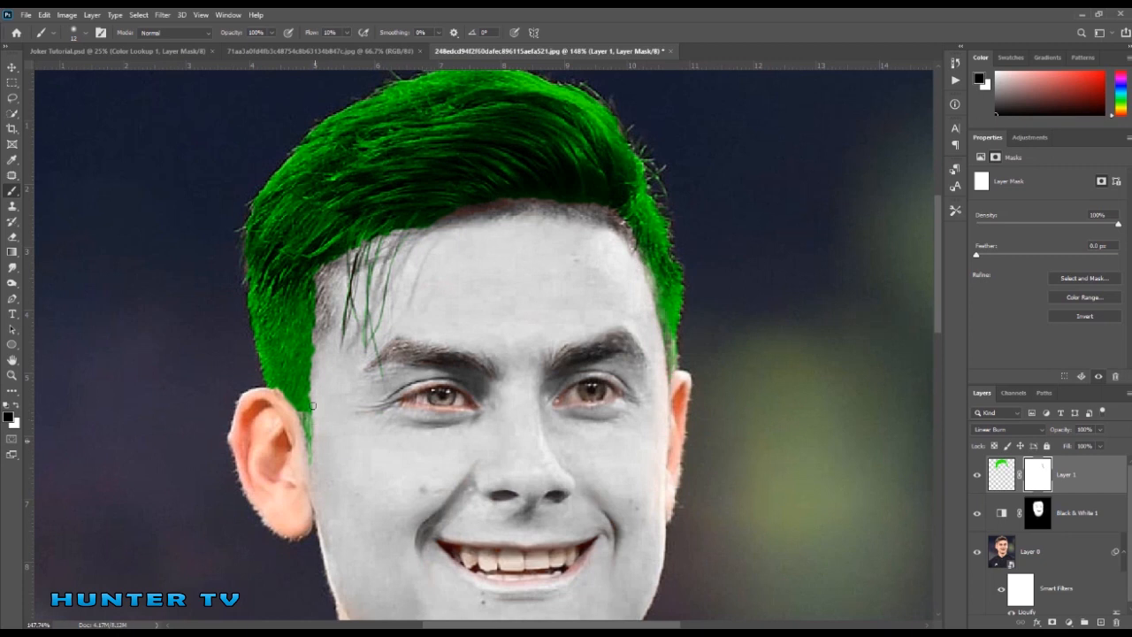
{"action": "left_click_drag", "start_coordinate": [310, 409], "coordinate": [313, 292]}
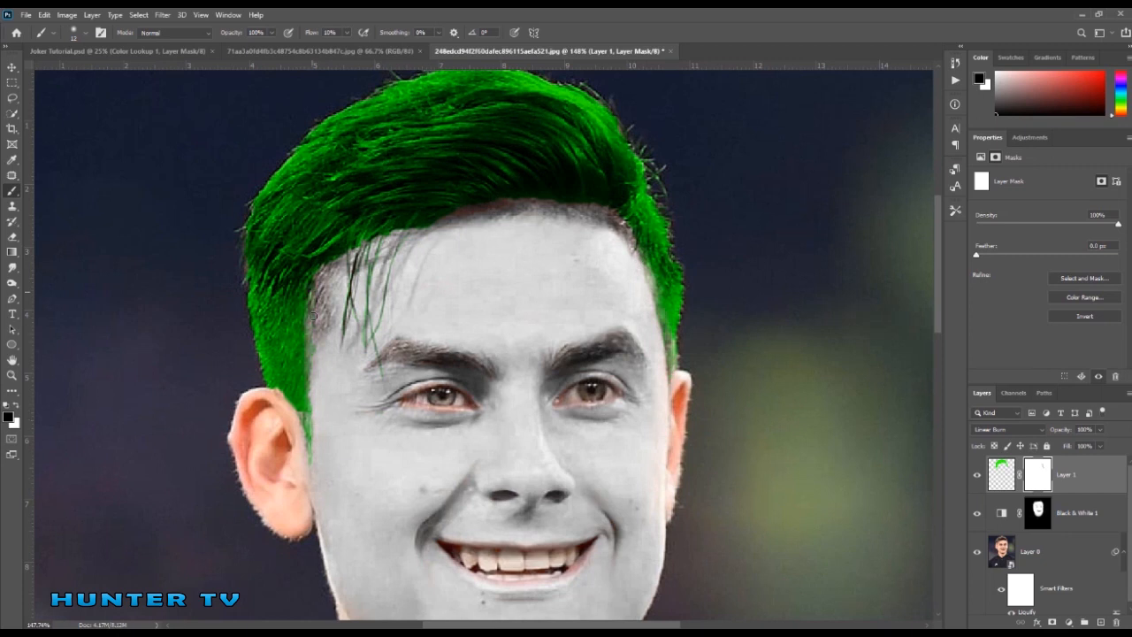
{"action": "mouse_move", "coordinate": [311, 402]}
{"action": "left_mouse_down"}
{"action": "mouse_move", "coordinate": [305, 363]}
{"action": "mouse_move", "coordinate": [307, 412]}
{"action": "mouse_move", "coordinate": [310, 336]}
{"action": "mouse_move", "coordinate": [308, 449]}
{"action": "mouse_move", "coordinate": [301, 310]}
{"action": "mouse_move", "coordinate": [285, 398]}
{"action": "mouse_move", "coordinate": [305, 309]}
{"action": "left_mouse_up"}
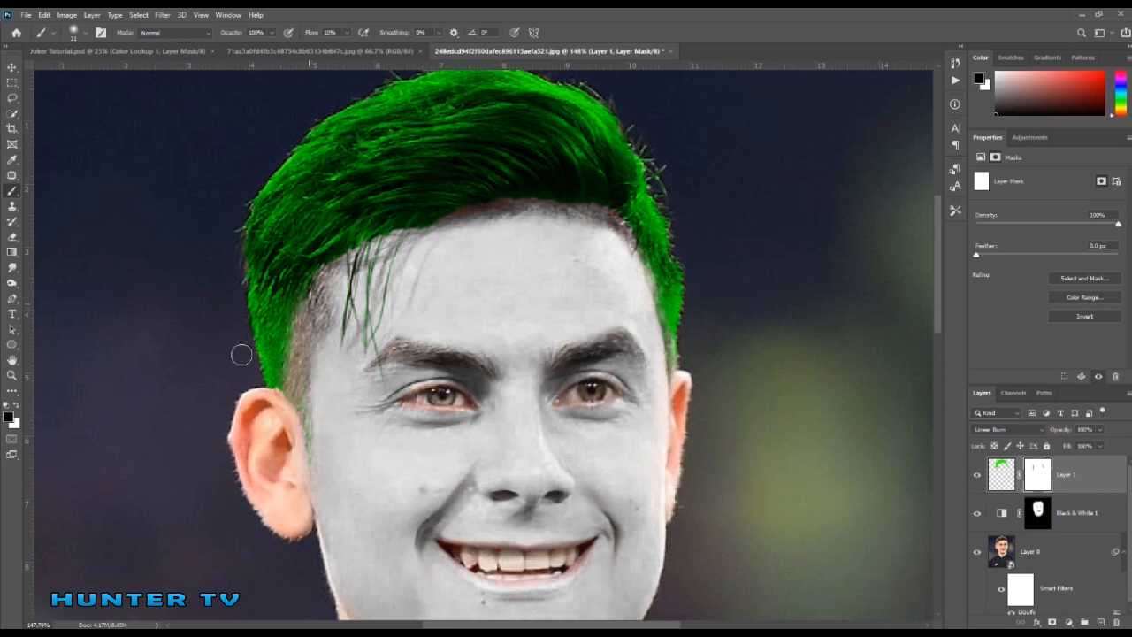
Step: Lower the brush flow to 3% and soften the green on the short hair at both sides of the head on the mask
{"action": "key", "text": "x"}
{"action": "left_click", "coordinate": [346, 33]}
{"action": "left_click_drag", "start_coordinate": [345, 50], "coordinate": [340, 50]}
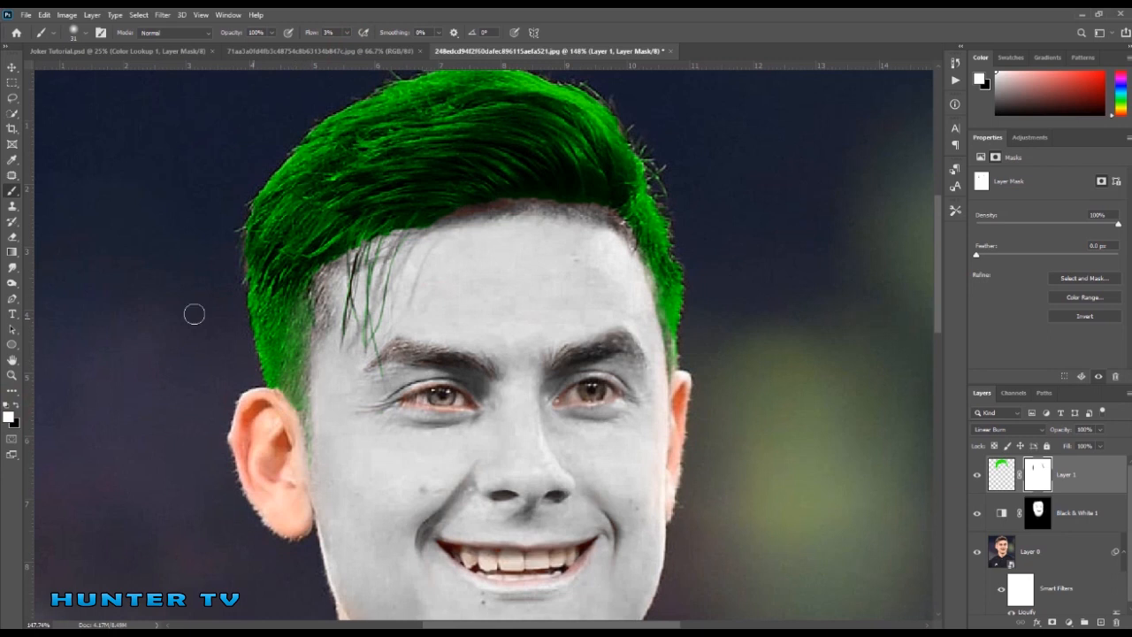
{"action": "key", "text": "x"}
{"action": "mouse_move", "coordinate": [672, 292]}
{"action": "left_mouse_down"}
{"action": "mouse_move", "coordinate": [656, 257]}
{"action": "mouse_move", "coordinate": [682, 372]}
{"action": "mouse_move", "coordinate": [657, 253]}
{"action": "mouse_move", "coordinate": [685, 280]}
{"action": "mouse_move", "coordinate": [683, 333]}
{"action": "left_mouse_up"}
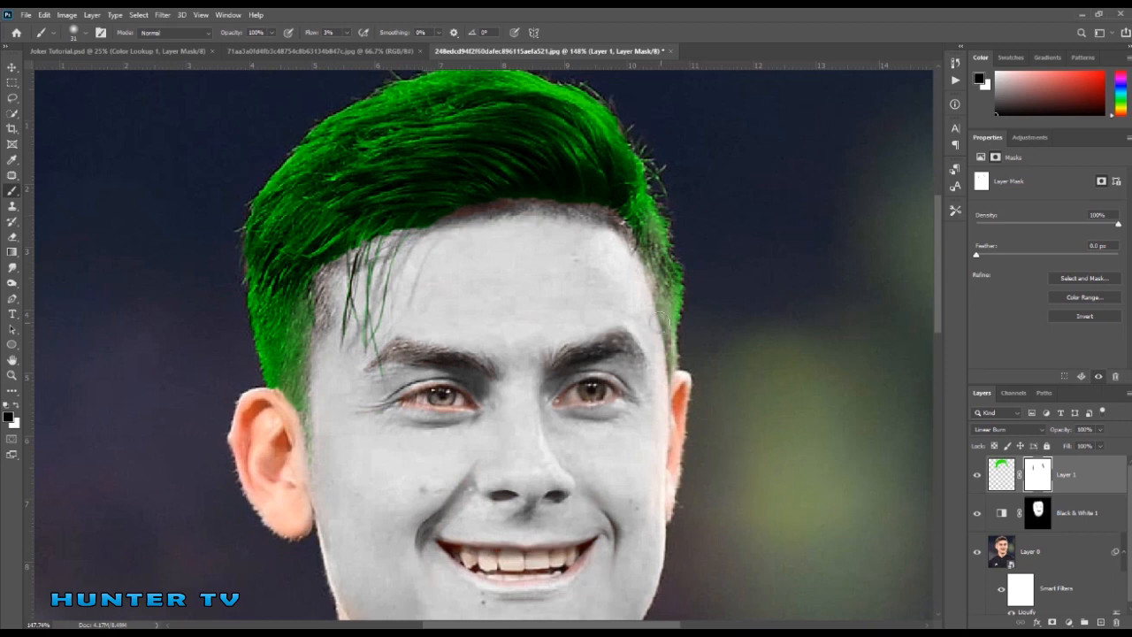
{"action": "mouse_move", "coordinate": [280, 306]}
{"action": "left_mouse_down"}
{"action": "mouse_move", "coordinate": [265, 380]}
{"action": "mouse_move", "coordinate": [289, 306]}
{"action": "mouse_move", "coordinate": [260, 318]}
{"action": "mouse_move", "coordinate": [259, 363]}
{"action": "left_mouse_up"}
Step: Raise the brush flow to 6% and fade the green strands at the temple and over the eyebrow on the mask
{"action": "scroll", "coordinate": [634, 351], "scroll_direction": "down", "scroll_amount": 4}
{"action": "scroll", "coordinate": [508, 316], "scroll_direction": "up", "scroll_amount": 7}
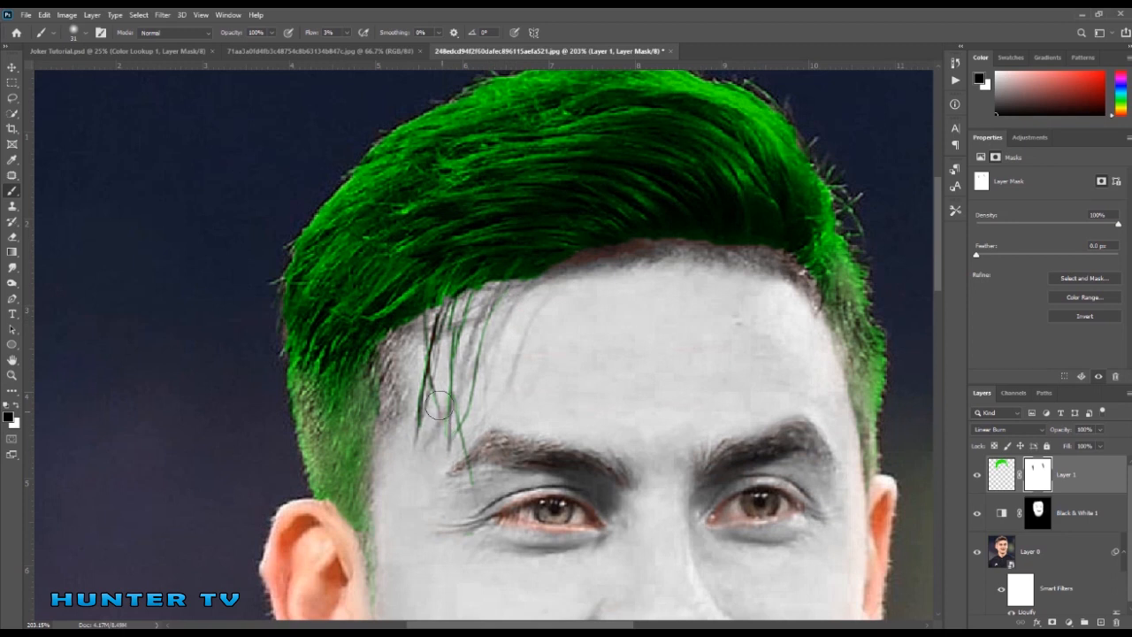
{"action": "scroll", "coordinate": [410, 381], "scroll_direction": "up", "scroll_amount": 3}
{"action": "left_click", "coordinate": [347, 33]}
{"action": "left_click", "coordinate": [350, 48]}
{"action": "left_click", "coordinate": [401, 381]}
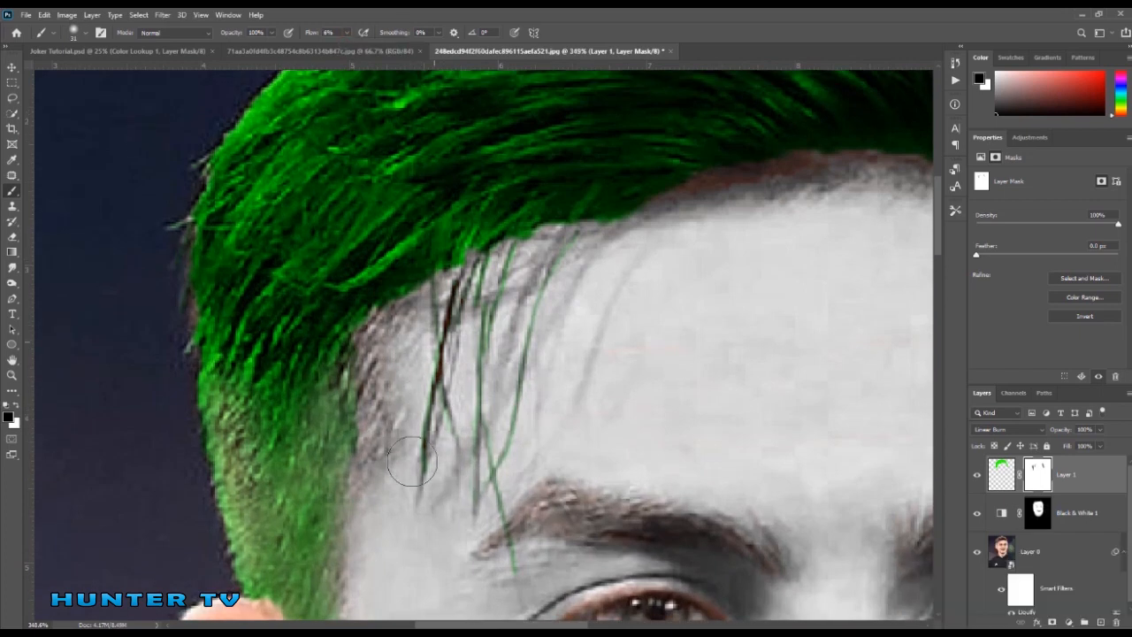
{"action": "mouse_move", "coordinate": [522, 546]}
{"action": "left_mouse_down"}
{"action": "mouse_move", "coordinate": [516, 574]}
{"action": "mouse_move", "coordinate": [506, 513]}
{"action": "left_mouse_up"}
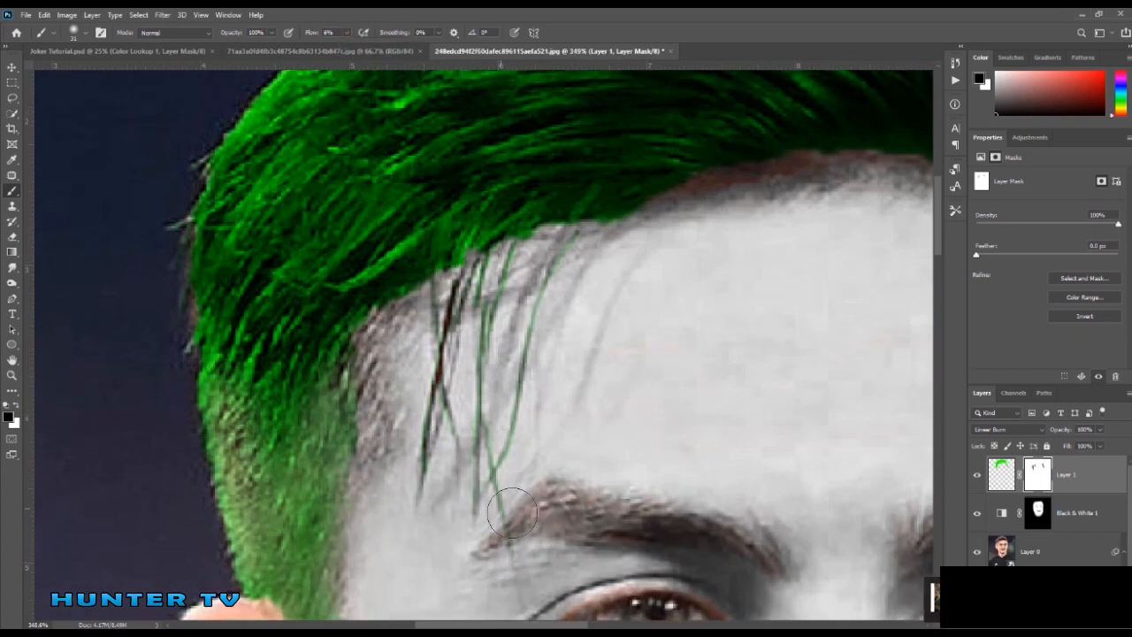
Step: Adjust Layer 1's green fill with Hue/Saturation: Hue +42, Saturation -27, Lightness +64
{"action": "scroll", "coordinate": [628, 341], "scroll_direction": "down", "scroll_amount": 5}
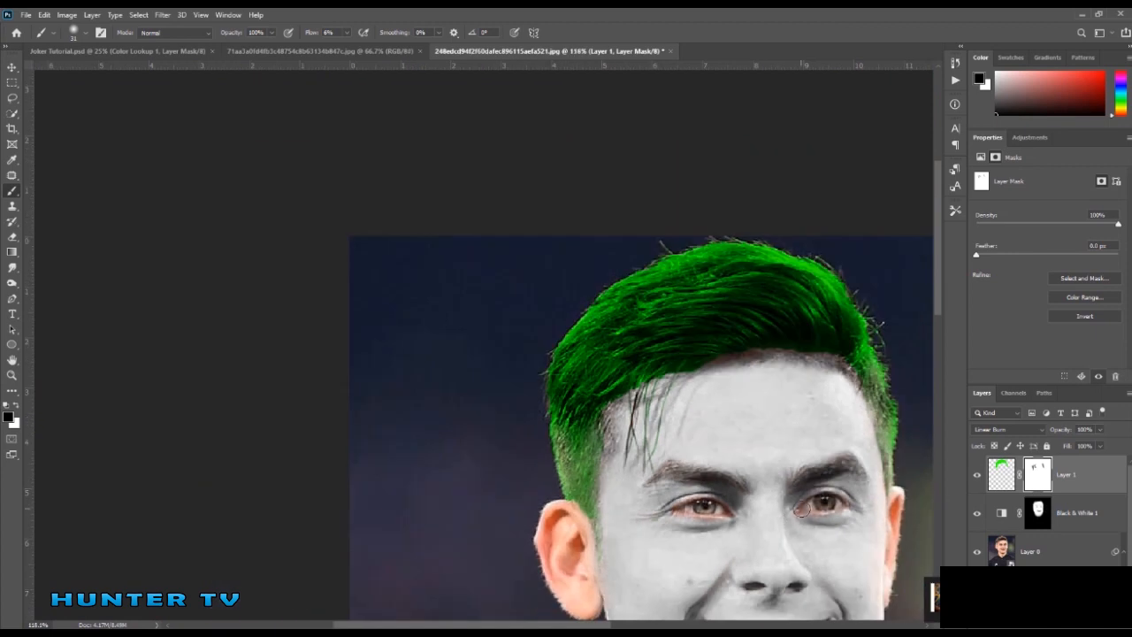
{"action": "scroll", "coordinate": [627, 341], "scroll_direction": "down", "scroll_amount": 3}
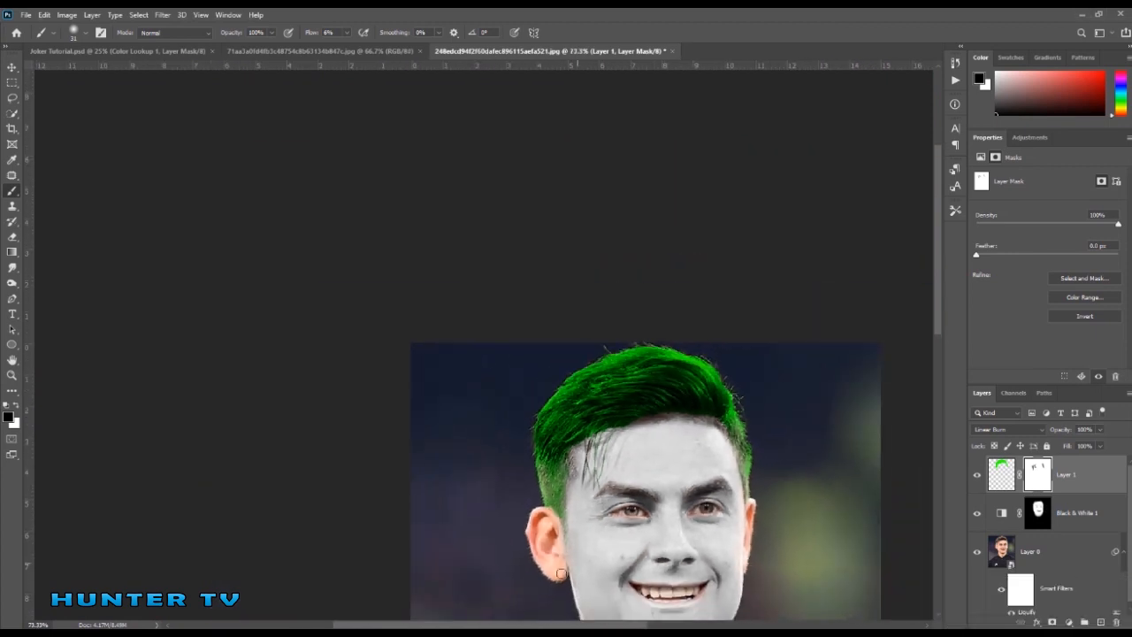
{"action": "scroll", "coordinate": [627, 342], "scroll_direction": "down", "scroll_amount": 2}
{"action": "left_click", "coordinate": [991, 476]}
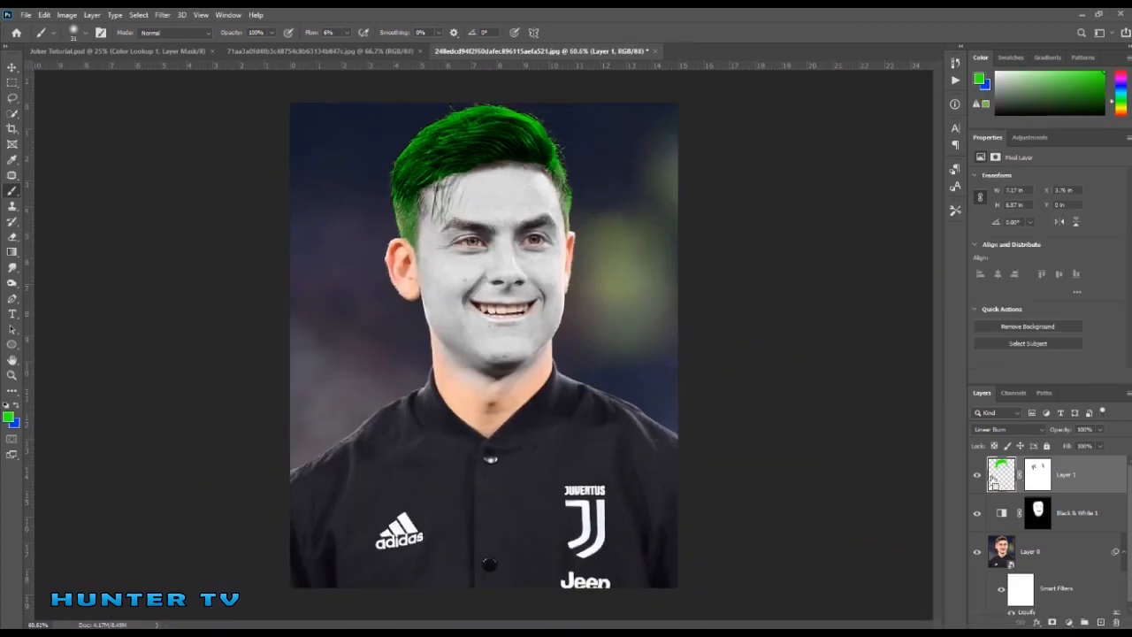
{"action": "key", "text": "ctrl+u"}
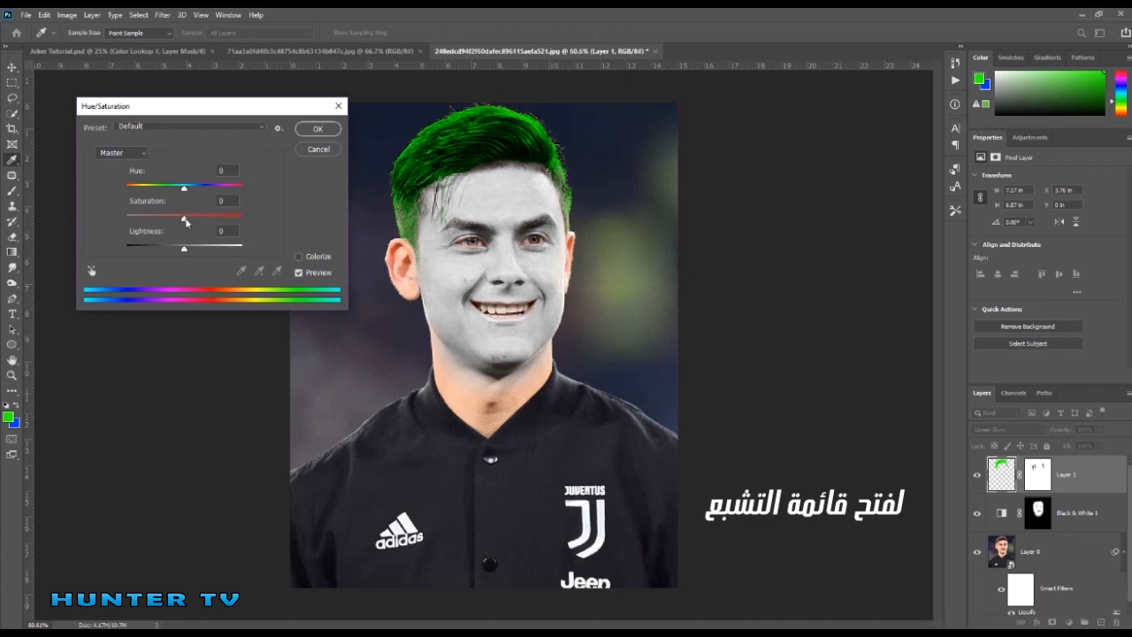
{"action": "mouse_move", "coordinate": [186, 221]}
{"action": "left_mouse_down"}
{"action": "mouse_move", "coordinate": [157, 218]}
{"action": "mouse_move", "coordinate": [221, 250]}
{"action": "mouse_move", "coordinate": [160, 224]}
{"action": "mouse_move", "coordinate": [179, 221]}
{"action": "mouse_move", "coordinate": [170, 191]}
{"action": "mouse_move", "coordinate": [218, 191]}
{"action": "mouse_move", "coordinate": [168, 220]}
{"action": "left_mouse_up"}
{"action": "left_click_drag", "start_coordinate": [218, 251], "coordinate": [222, 247]}
{"action": "left_click_drag", "start_coordinate": [211, 189], "coordinate": [208, 190]}
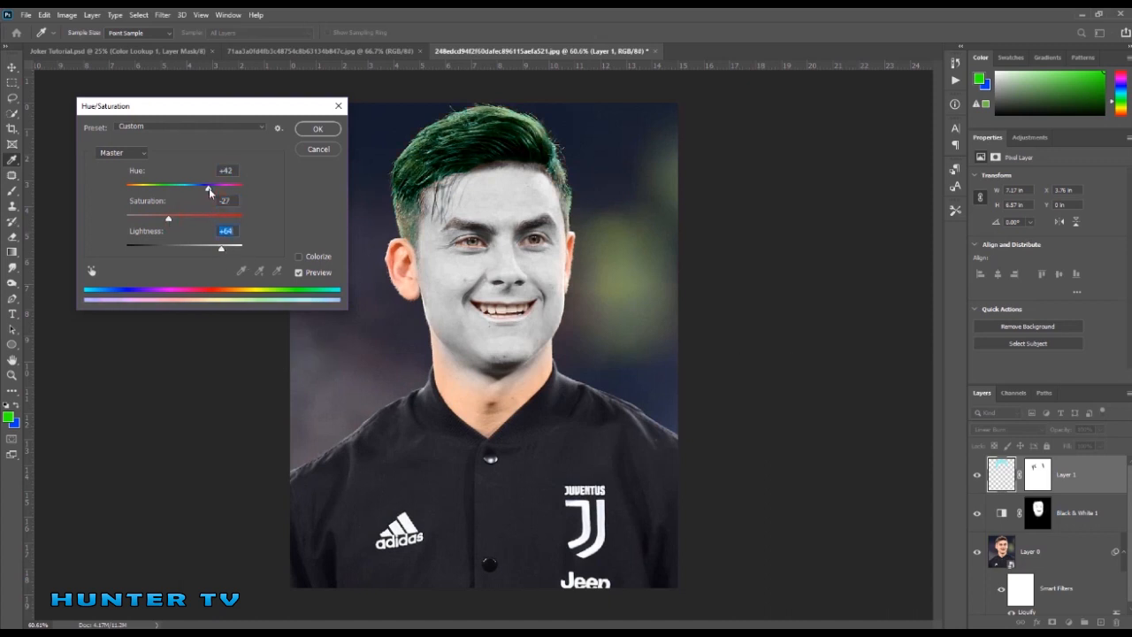
{"action": "left_click", "coordinate": [327, 132]}
Step: Add a Curves adjustment layer above Layer 1 and darken the midtones, bringing input 158 down to output 91
{"action": "scroll", "coordinate": [546, 269], "scroll_direction": "up", "scroll_amount": 3}
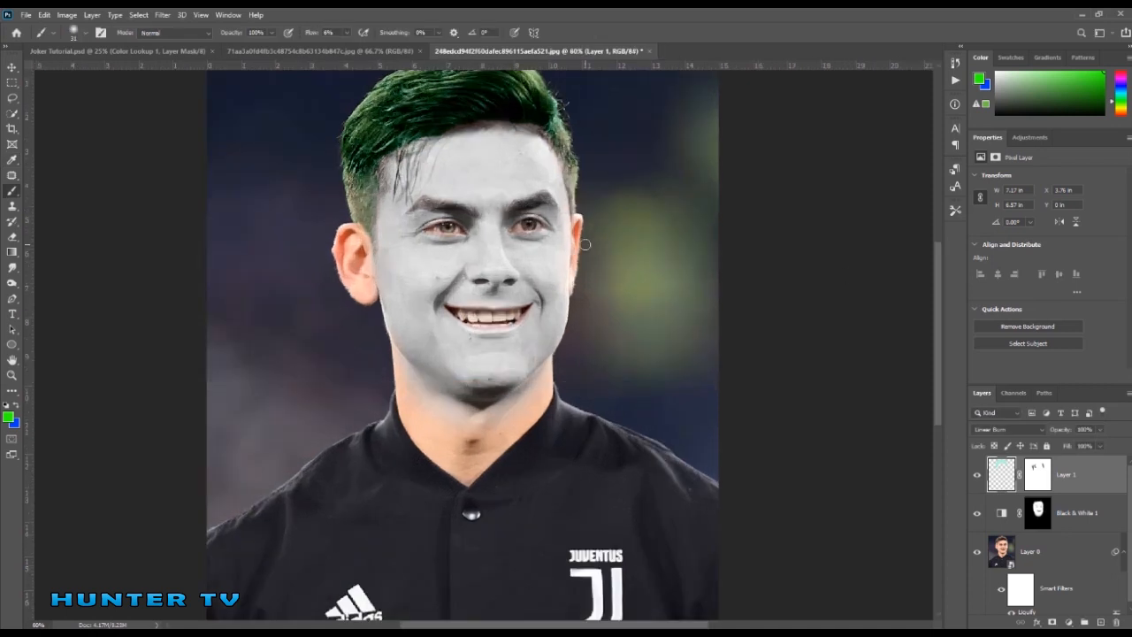
{"action": "scroll", "coordinate": [536, 262], "scroll_direction": "up", "scroll_amount": 2}
{"action": "scroll", "coordinate": [542, 268], "scroll_direction": "up", "scroll_amount": 5}
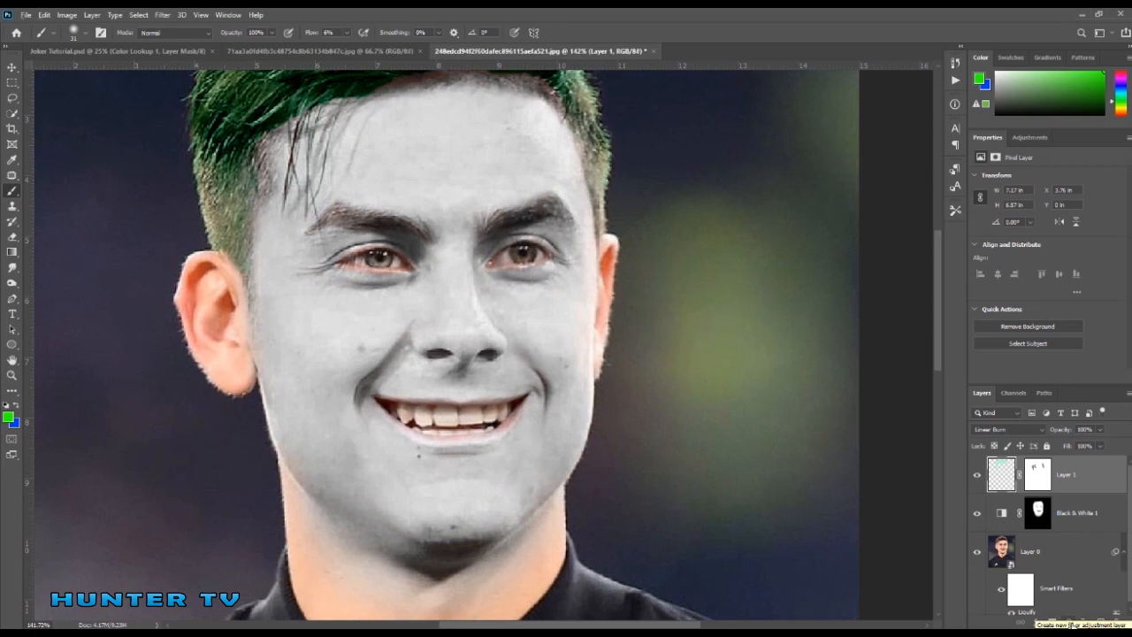
{"action": "left_click", "coordinate": [1073, 623]}
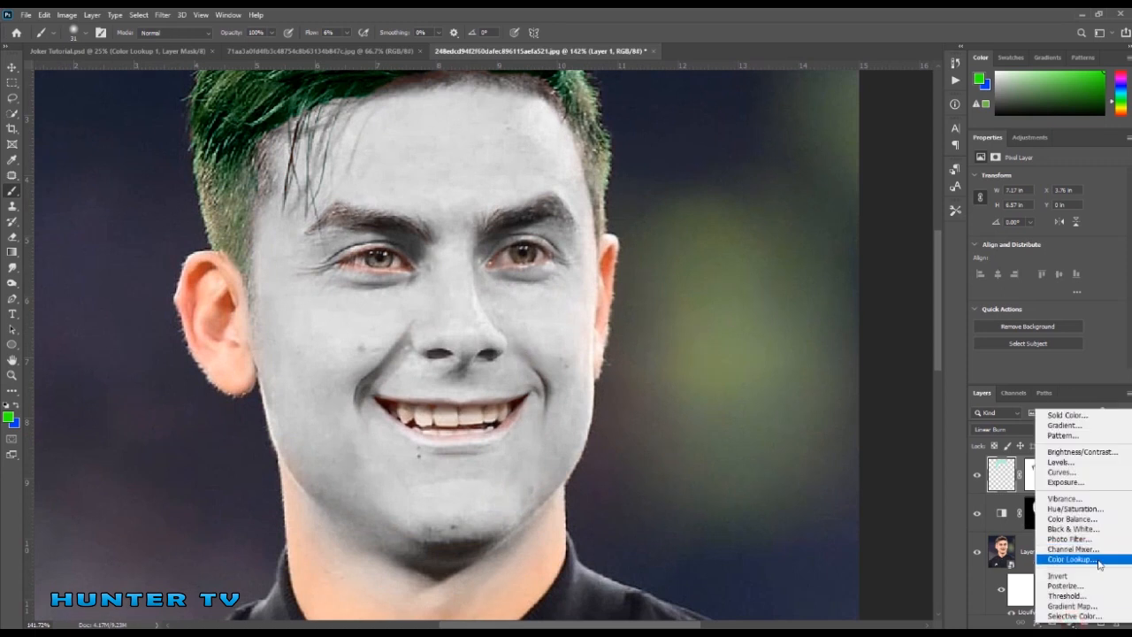
{"action": "left_click", "coordinate": [1094, 476]}
{"action": "mouse_move", "coordinate": [1057, 269]}
{"action": "left_mouse_down"}
{"action": "mouse_move", "coordinate": [1075, 293]}
{"action": "mouse_move", "coordinate": [1073, 279]}
{"action": "left_mouse_up"}
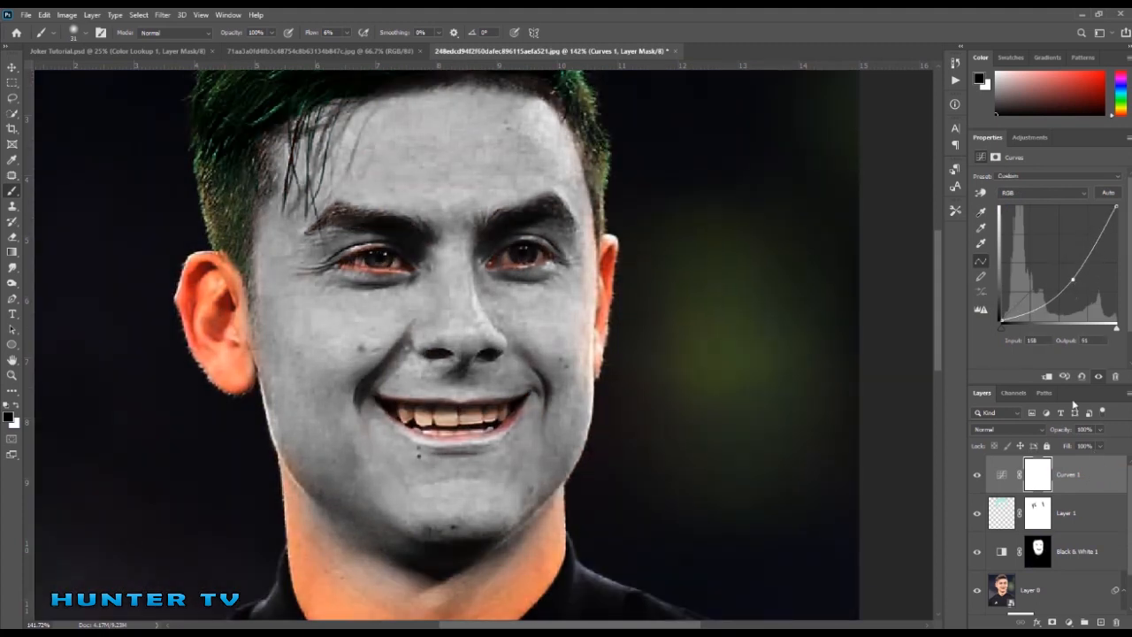
Step: Invert the Curves layer's mask to black and make white the foreground colour for painting on the face
{"action": "scroll", "coordinate": [615, 320], "scroll_direction": "down", "scroll_amount": 6}
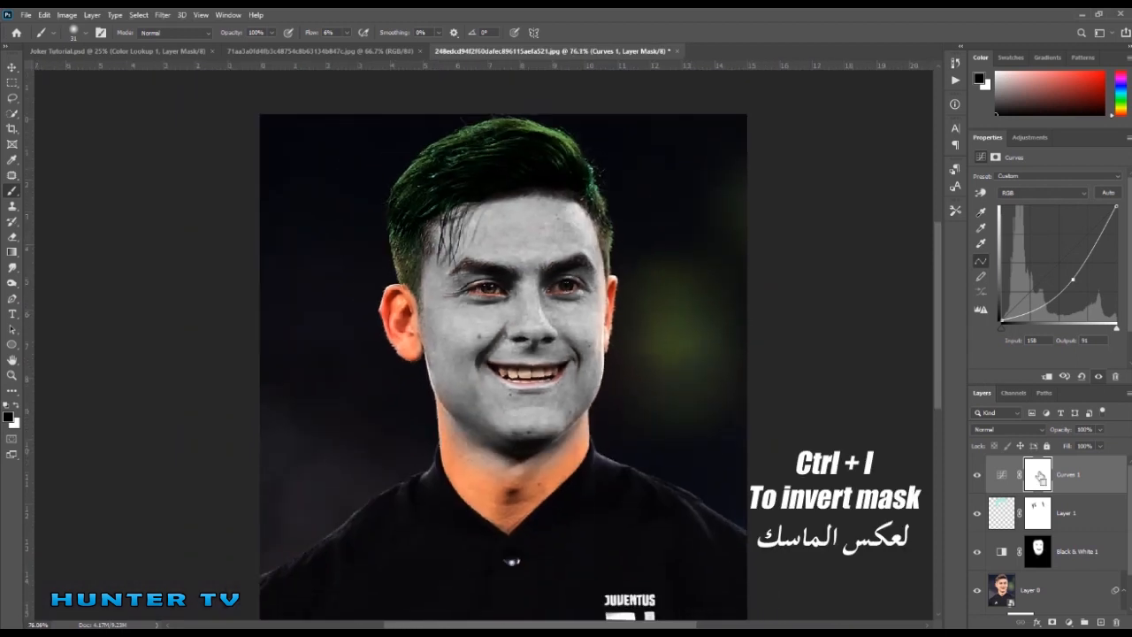
{"action": "key", "text": "ctrl+i"}
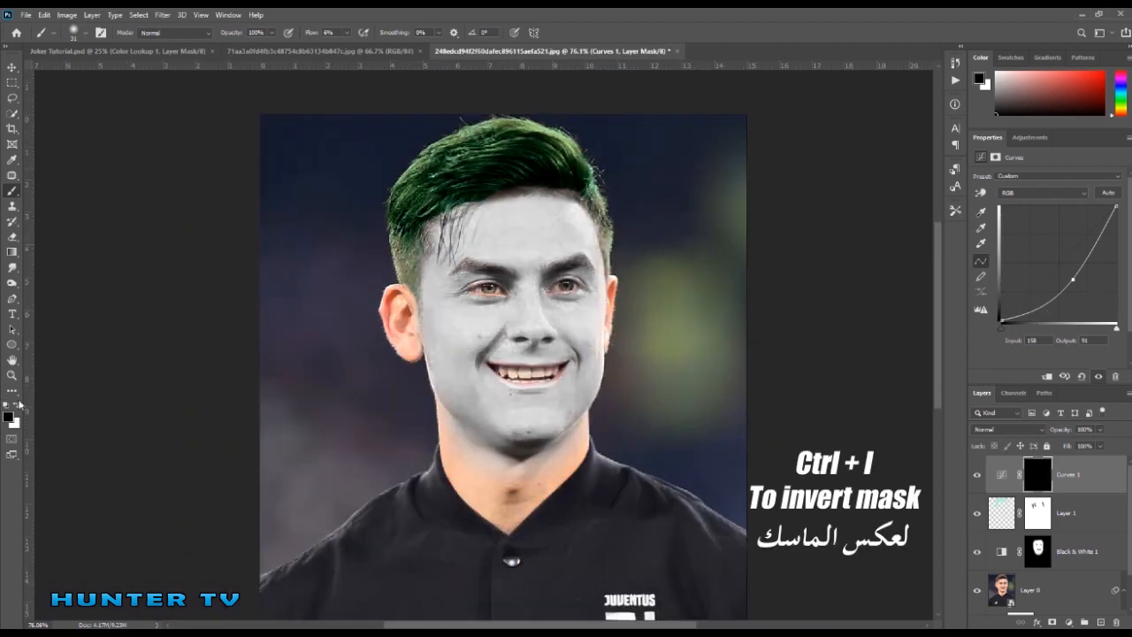
{"action": "left_click", "coordinate": [7, 403]}
{"action": "scroll", "coordinate": [533, 245], "scroll_direction": "up", "scroll_amount": 5}
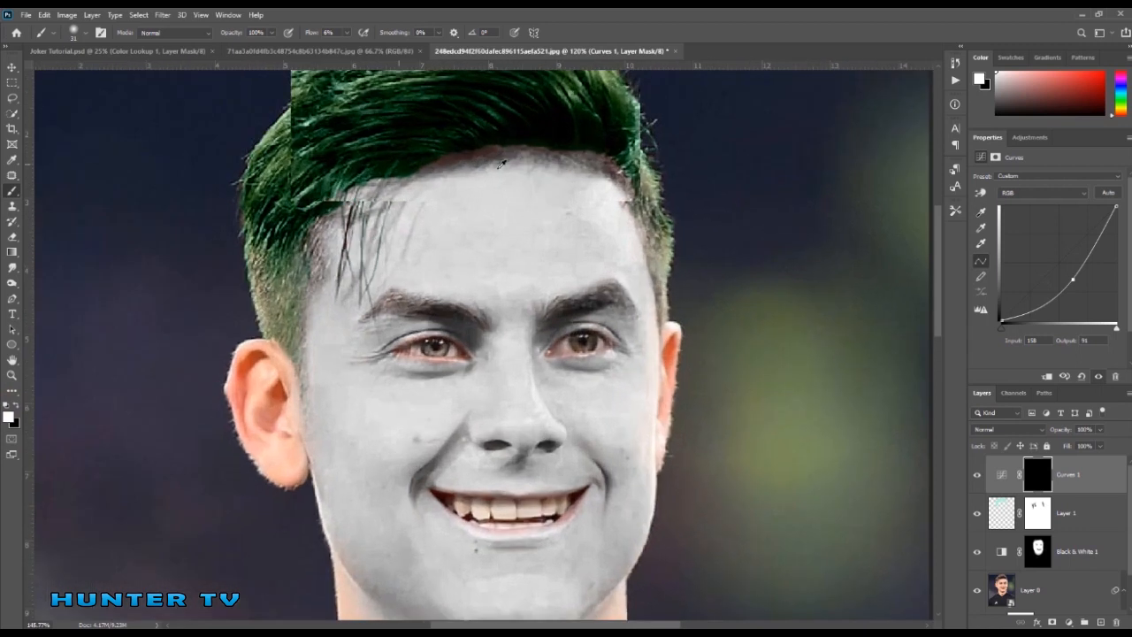
Step: Shrink the brush, raise its flow to 14%, and darken the forehead lines and facial creases on the Curves mask
{"action": "left_click_drag", "start_coordinate": [551, 233], "coordinate": [534, 233], "text": "alt"}
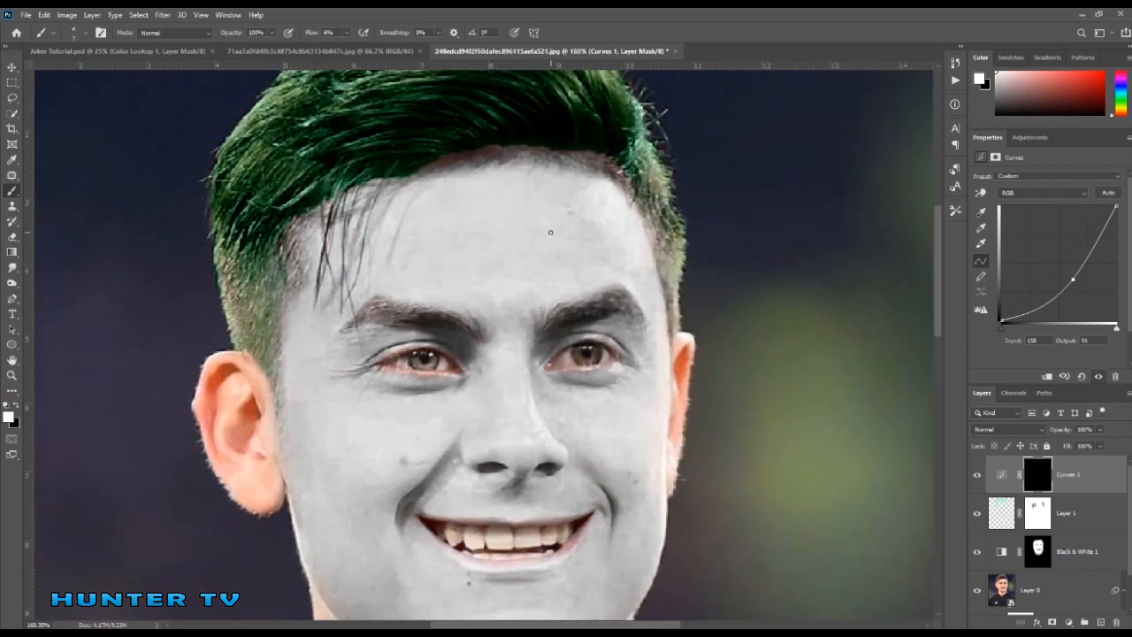
{"action": "left_click", "coordinate": [521, 238]}
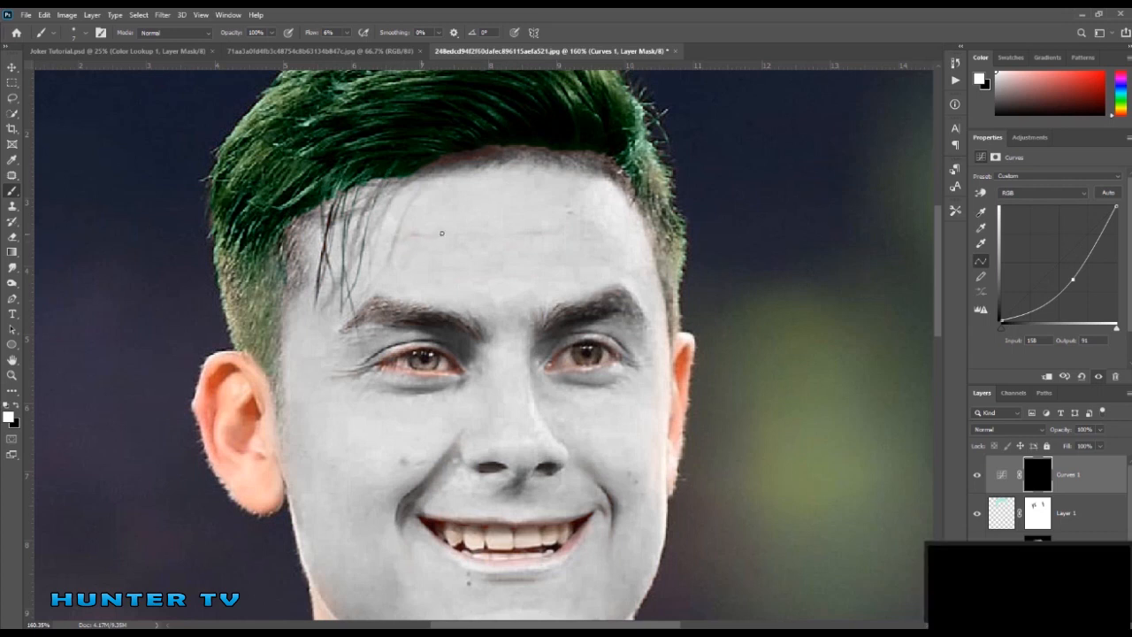
{"action": "left_click_drag", "start_coordinate": [346, 33], "coordinate": [351, 48]}
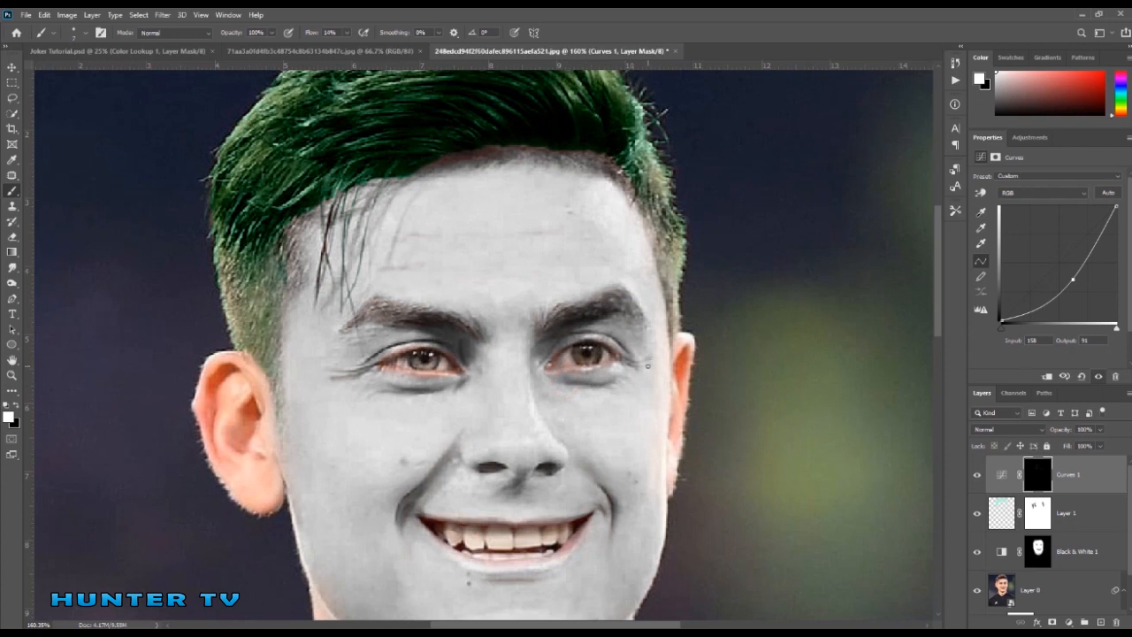
{"action": "scroll", "coordinate": [485, 438], "scroll_direction": "down", "scroll_amount": 4}
{"action": "left_click", "coordinate": [485, 438]}
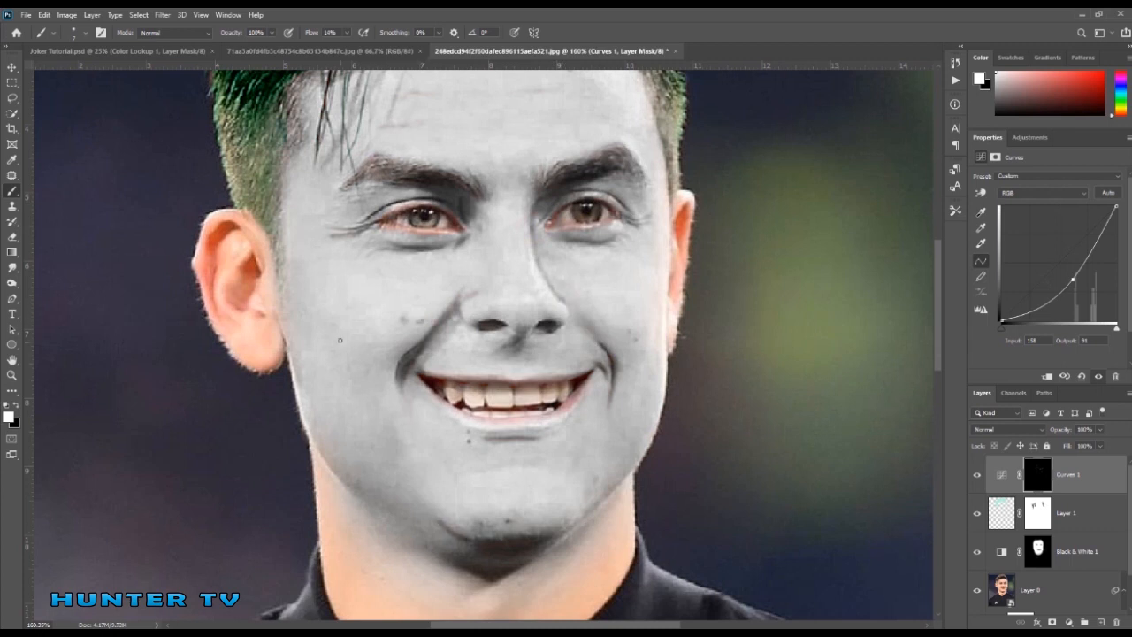
{"action": "scroll", "coordinate": [340, 345], "scroll_direction": "up", "scroll_amount": 5}
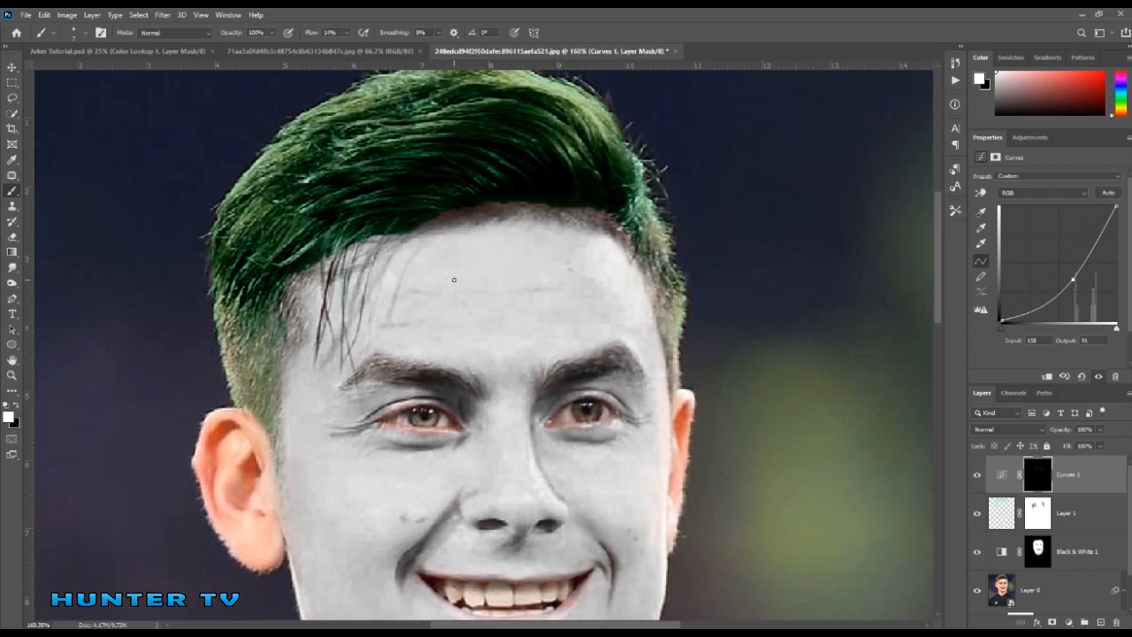
{"action": "scroll", "coordinate": [546, 432], "scroll_direction": "down", "scroll_amount": 5}
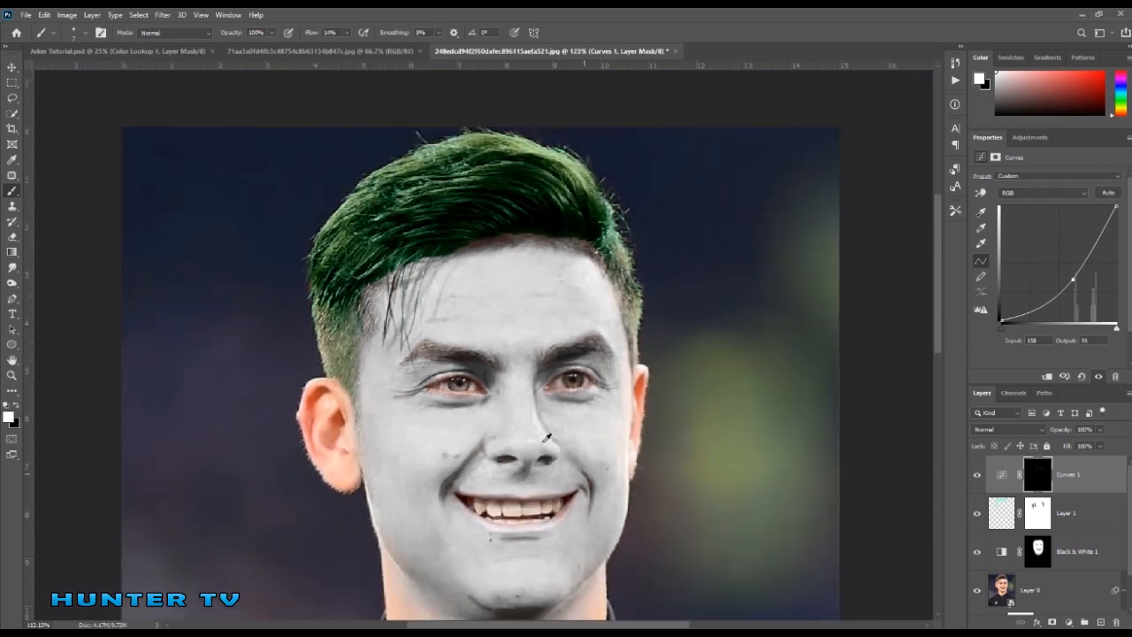
Step: Add a new layer above Curves 1, make blue the foreground colour, and set the layer's blend mode to Linear Burn
{"action": "left_click", "coordinate": [1099, 623]}
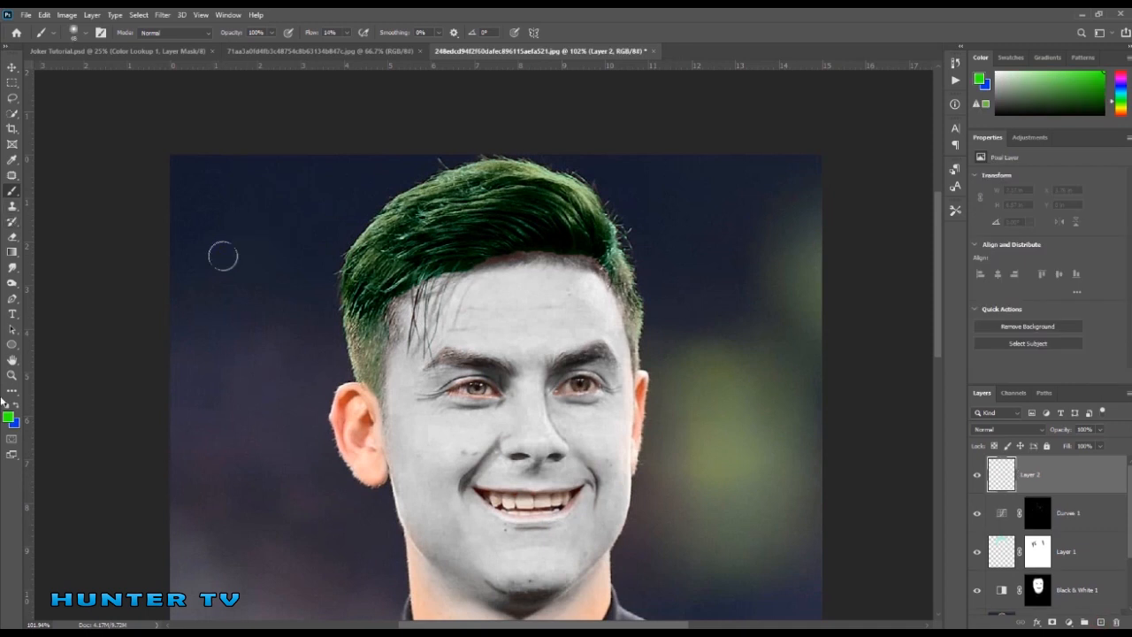
{"action": "left_click", "coordinate": [15, 404]}
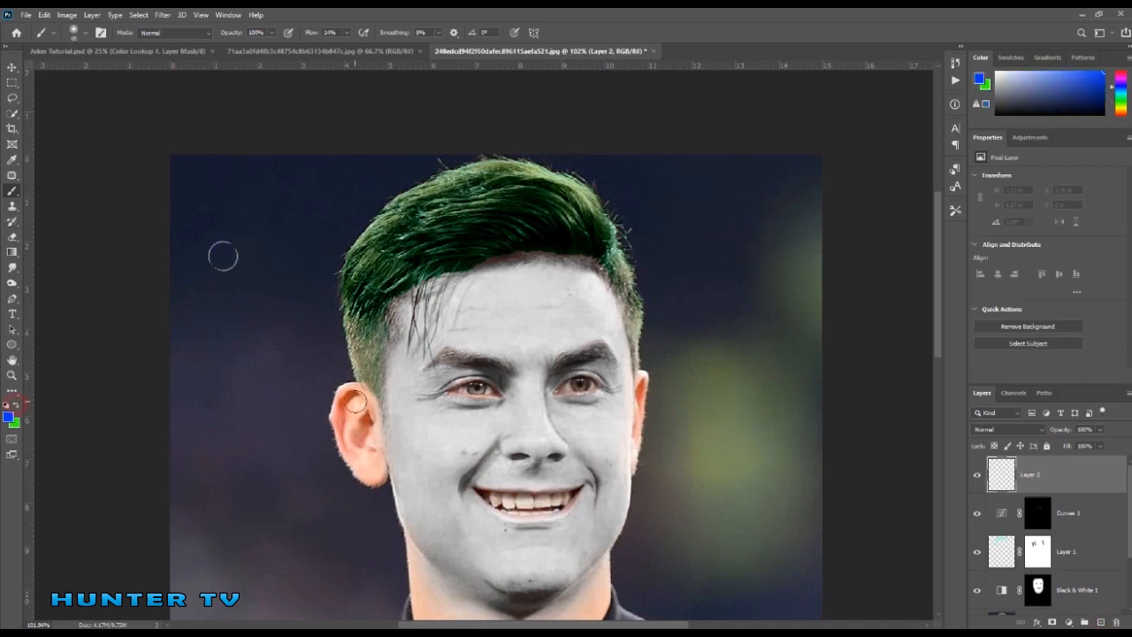
{"action": "left_click", "coordinate": [1005, 431]}
{"action": "left_click", "coordinate": [1009, 399]}
Step: Raise the brush flow to 100% and paint a solid blue patch tapering down the cheek below the right-hand eye
{"action": "right_click", "coordinate": [587, 404], "text": "alt"}
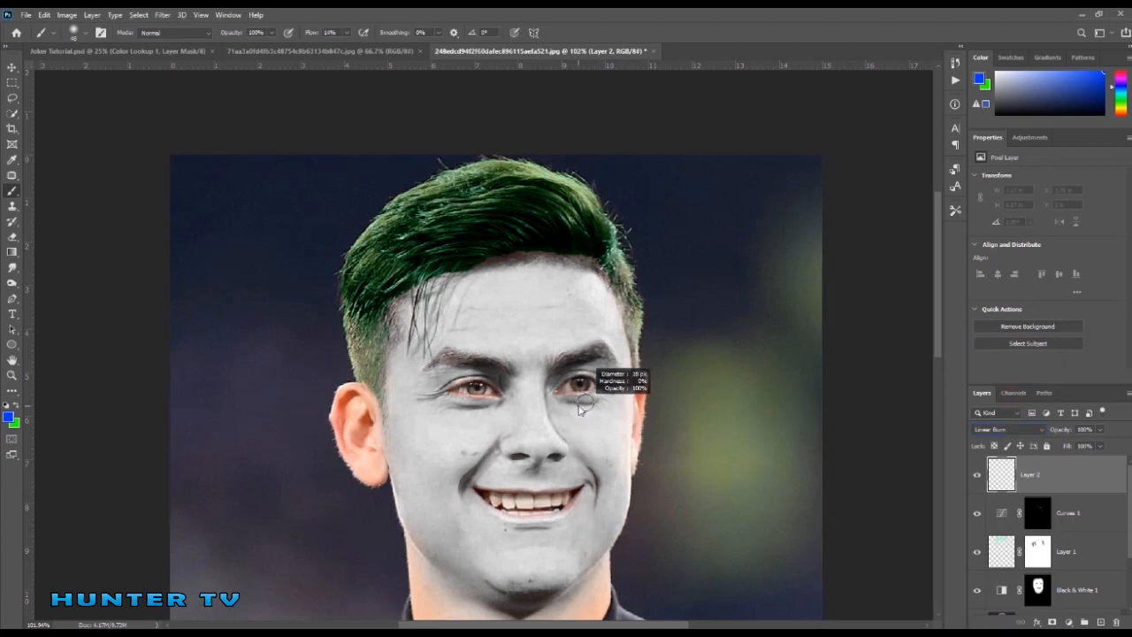
{"action": "left_click_drag", "start_coordinate": [566, 405], "coordinate": [591, 403]}
{"action": "key", "text": "ctrl+z"}
{"action": "left_click_drag", "start_coordinate": [346, 33], "coordinate": [455, 55]}
{"action": "mouse_move", "coordinate": [600, 404]}
{"action": "left_mouse_down"}
{"action": "mouse_move", "coordinate": [559, 404]}
{"action": "mouse_move", "coordinate": [588, 450]}
{"action": "mouse_move", "coordinate": [603, 405]}
{"action": "mouse_move", "coordinate": [583, 412]}
{"action": "mouse_move", "coordinate": [591, 424]}
{"action": "mouse_move", "coordinate": [608, 402]}
{"action": "mouse_move", "coordinate": [590, 459]}
{"action": "left_mouse_up"}
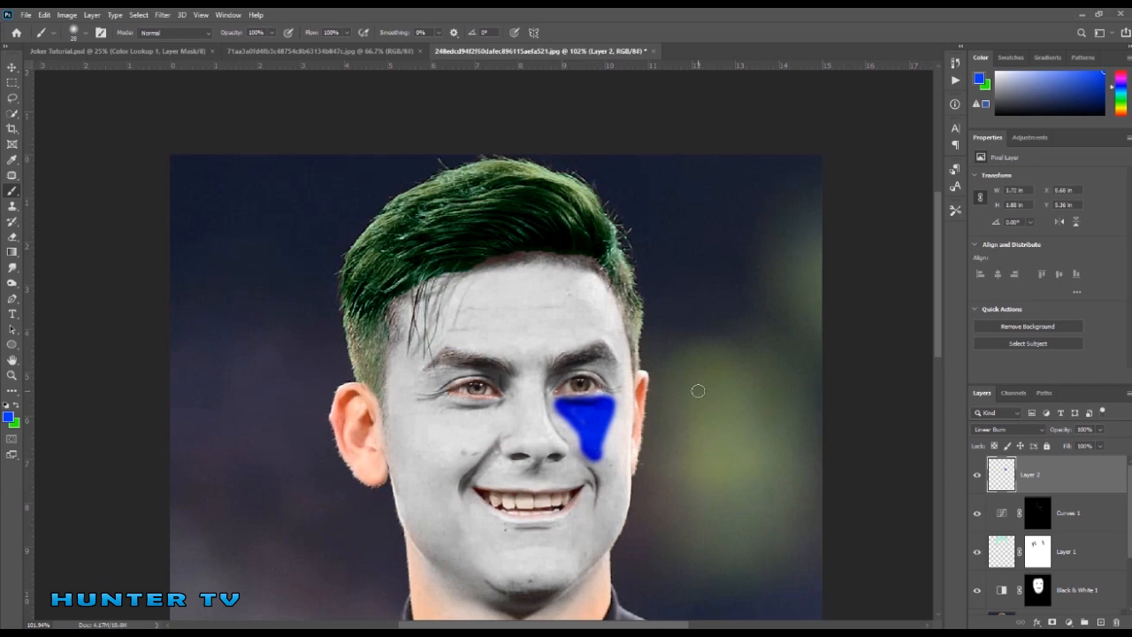
Step: Free Transform the blue patch, slightly adjusting its upper corners and position so it fits snugly below the eye
{"action": "scroll", "coordinate": [604, 435], "scroll_direction": "up", "scroll_amount": 3}
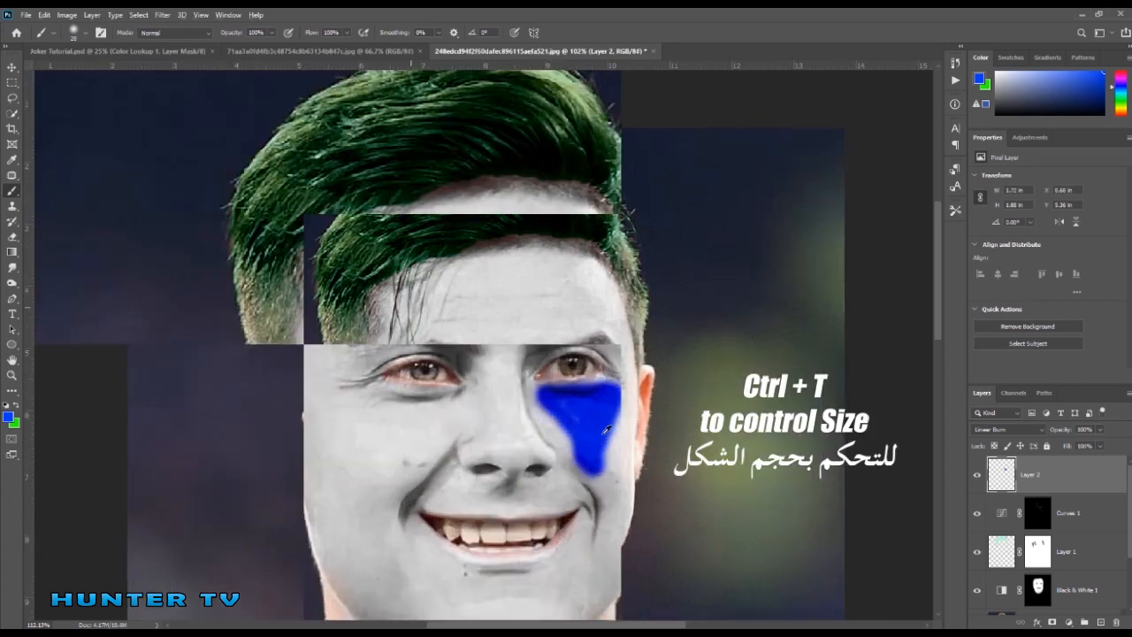
{"action": "key", "text": "ctrl+t"}
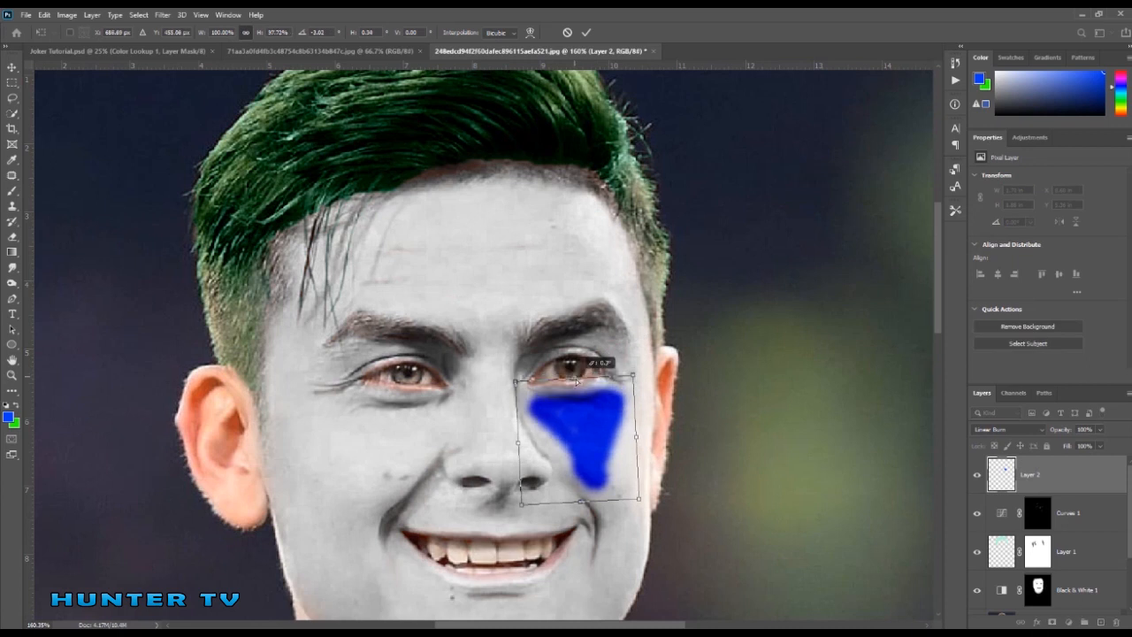
{"action": "left_click_drag", "start_coordinate": [515, 377], "coordinate": [519, 379]}
{"action": "left_click_drag", "start_coordinate": [633, 375], "coordinate": [628, 370]}
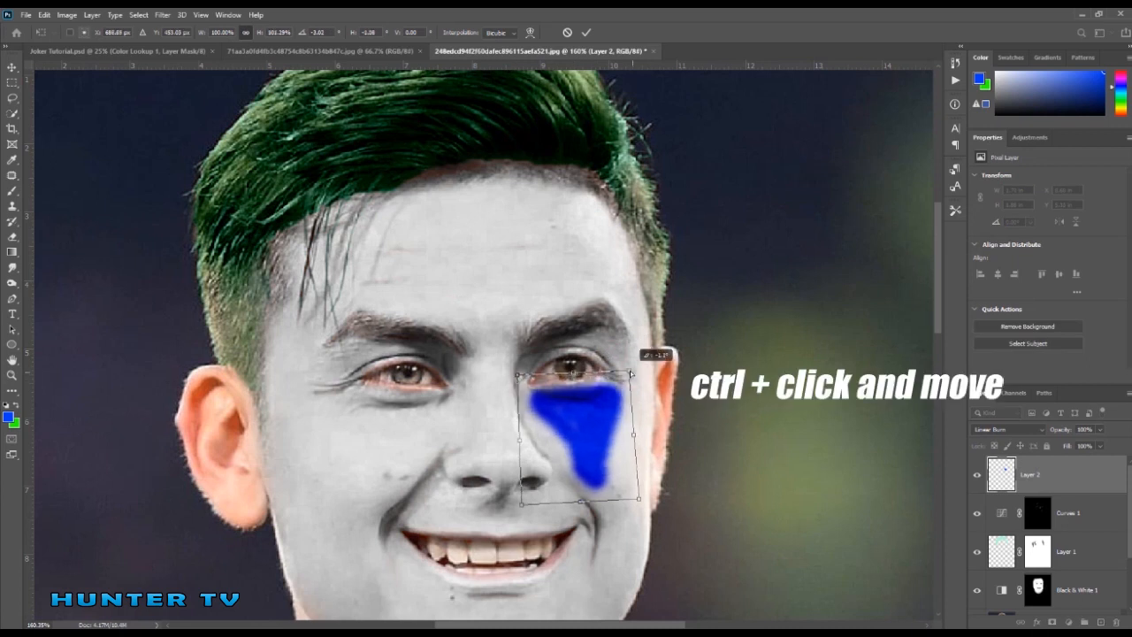
{"action": "left_click_drag", "start_coordinate": [576, 425], "coordinate": [576, 422]}
{"action": "key", "text": "Return"}
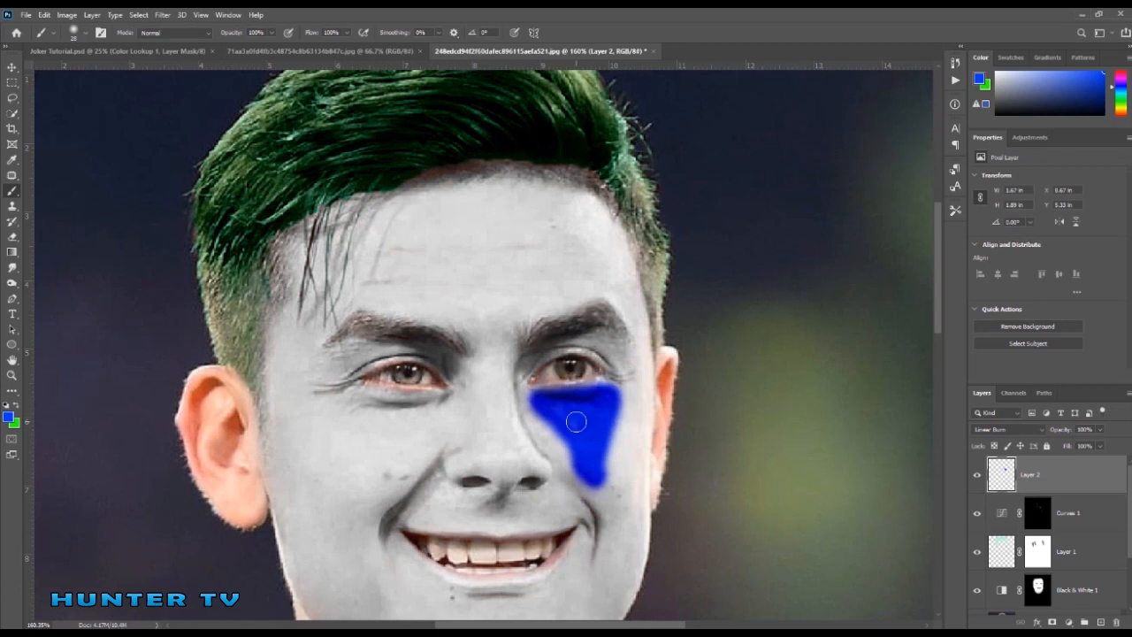
Step: Tone the blue patch with Hue/Saturation: Hue -28, Saturation -60, Lightness -3
{"action": "key", "text": "ctrl+u"}
{"action": "mouse_move", "coordinate": [183, 220]}
{"action": "left_mouse_down"}
{"action": "mouse_move", "coordinate": [163, 222]}
{"action": "mouse_move", "coordinate": [191, 248]}
{"action": "left_mouse_up"}
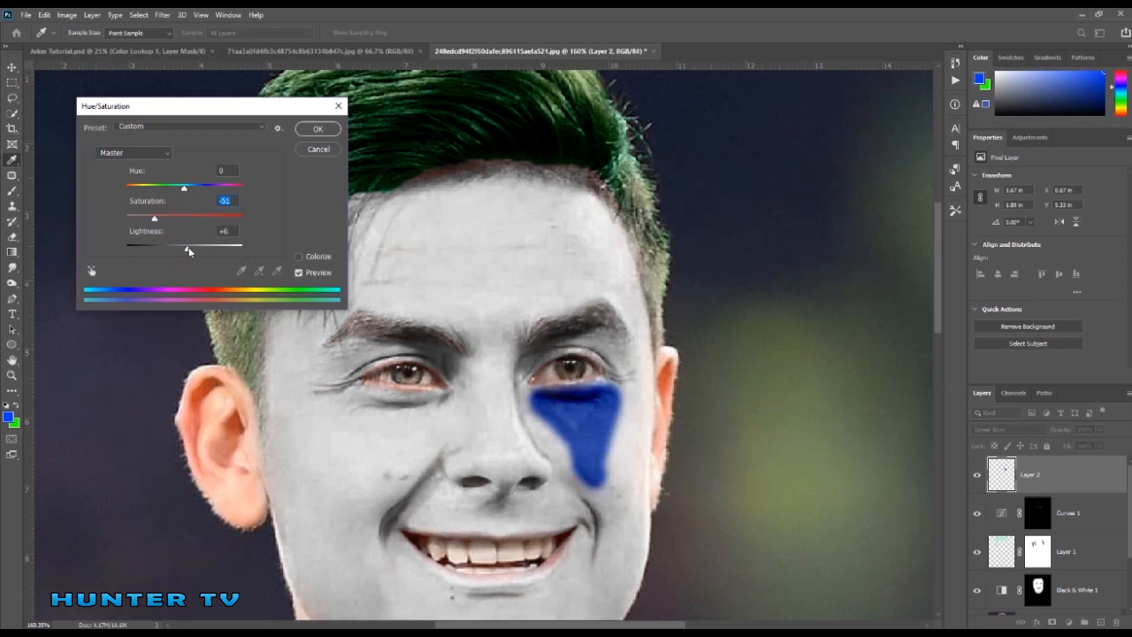
{"action": "left_click_drag", "start_coordinate": [184, 187], "coordinate": [150, 222]}
{"action": "left_click_drag", "start_coordinate": [196, 250], "coordinate": [183, 247]}
{"action": "left_click_drag", "start_coordinate": [168, 189], "coordinate": [168, 192]}
{"action": "left_click_drag", "start_coordinate": [147, 219], "coordinate": [148, 223]}
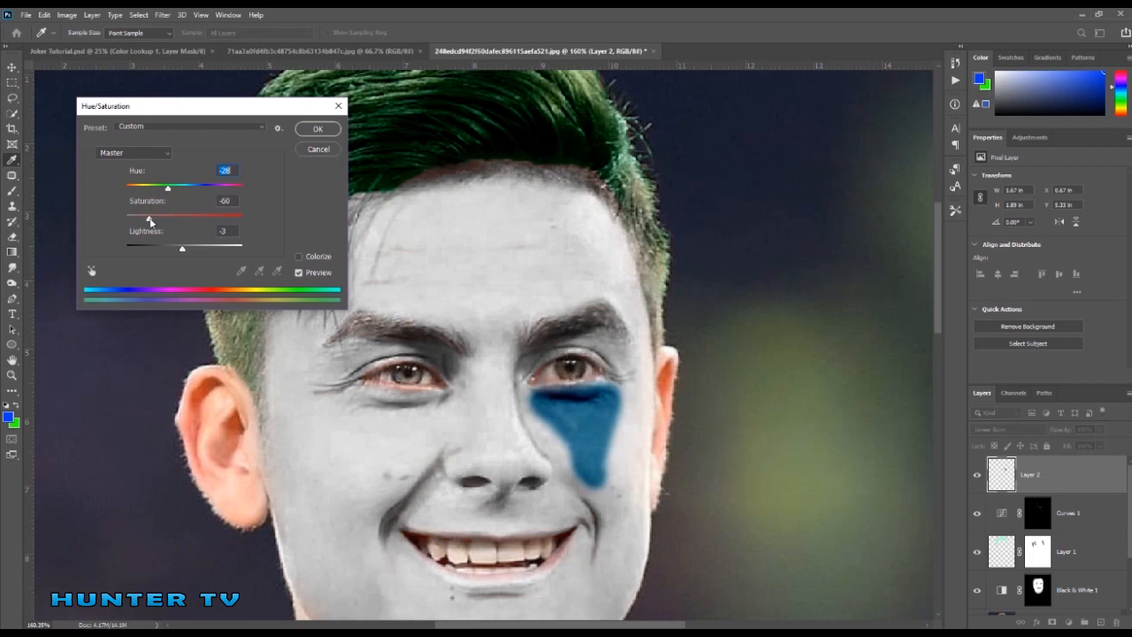
{"action": "left_click", "coordinate": [318, 130]}
Step: Add a layer mask to Layer 2 and choose a rough-edged brush from the Free Painter Photoshop Brushes 3 set
{"action": "key", "text": "b"}
{"action": "scroll", "coordinate": [682, 392], "scroll_direction": "down", "scroll_amount": 2}
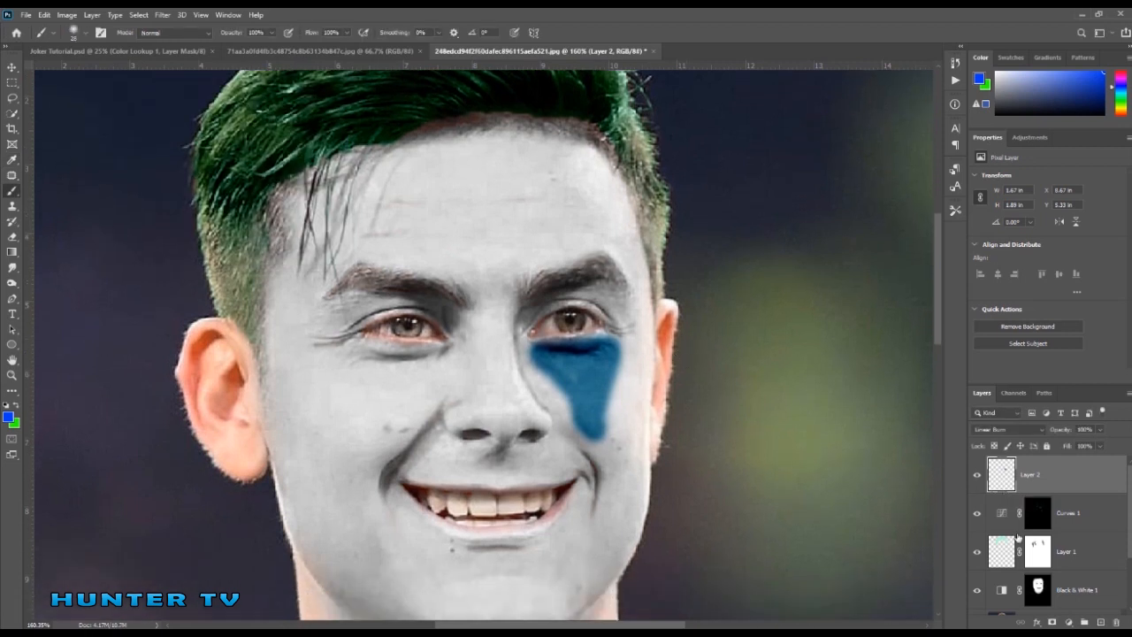
{"action": "left_click", "coordinate": [1054, 623]}
{"action": "right_click", "coordinate": [368, 237]}
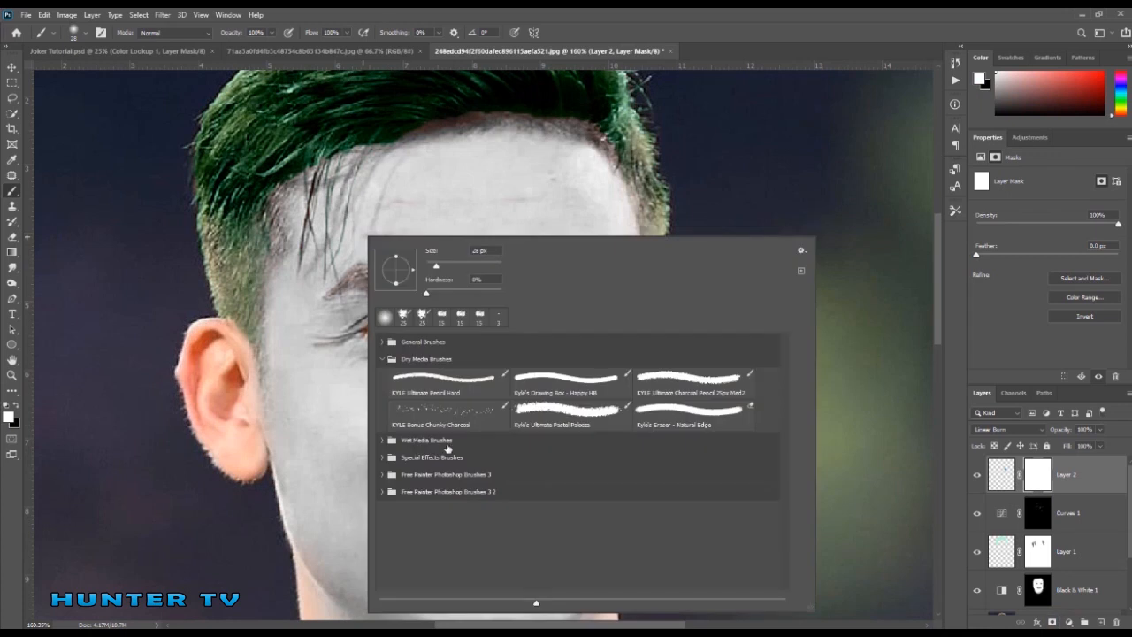
{"action": "left_click", "coordinate": [385, 357]}
{"action": "left_click", "coordinate": [443, 410]}
{"action": "left_click", "coordinate": [666, 437]}
{"action": "left_click", "coordinate": [381, 410]}
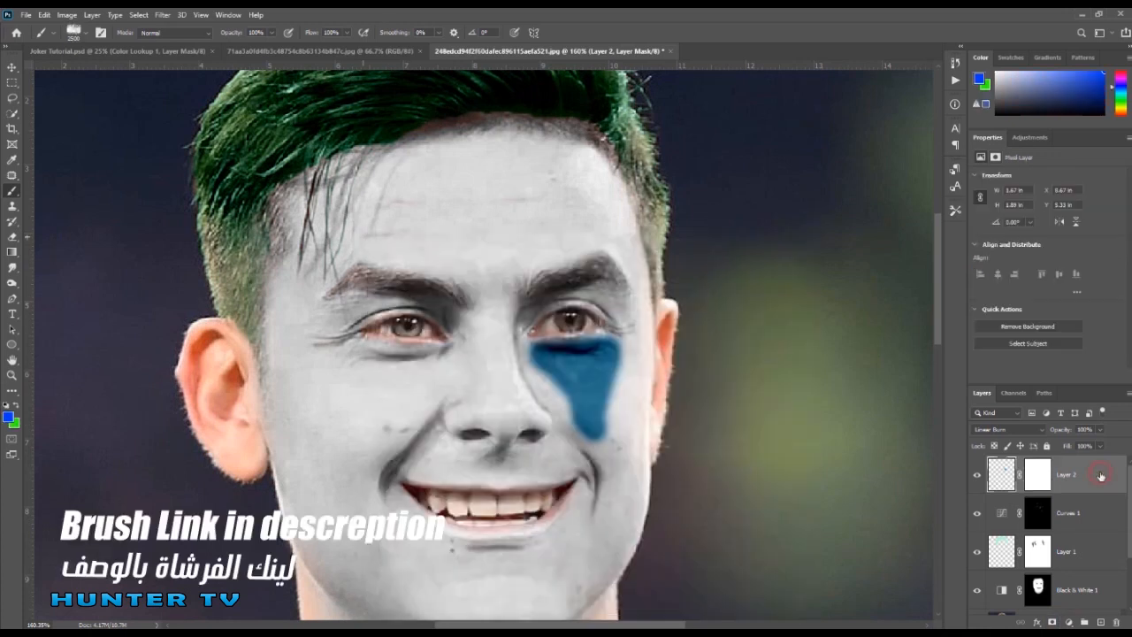
Step: Reduce the rough brush to 47 px, rotate its tip to -110°, and target Layer 2's mask with black as foreground colour
{"action": "left_click", "coordinate": [1102, 476]}
{"action": "right_click", "coordinate": [647, 353]}
{"action": "left_click", "coordinate": [685, 301]}
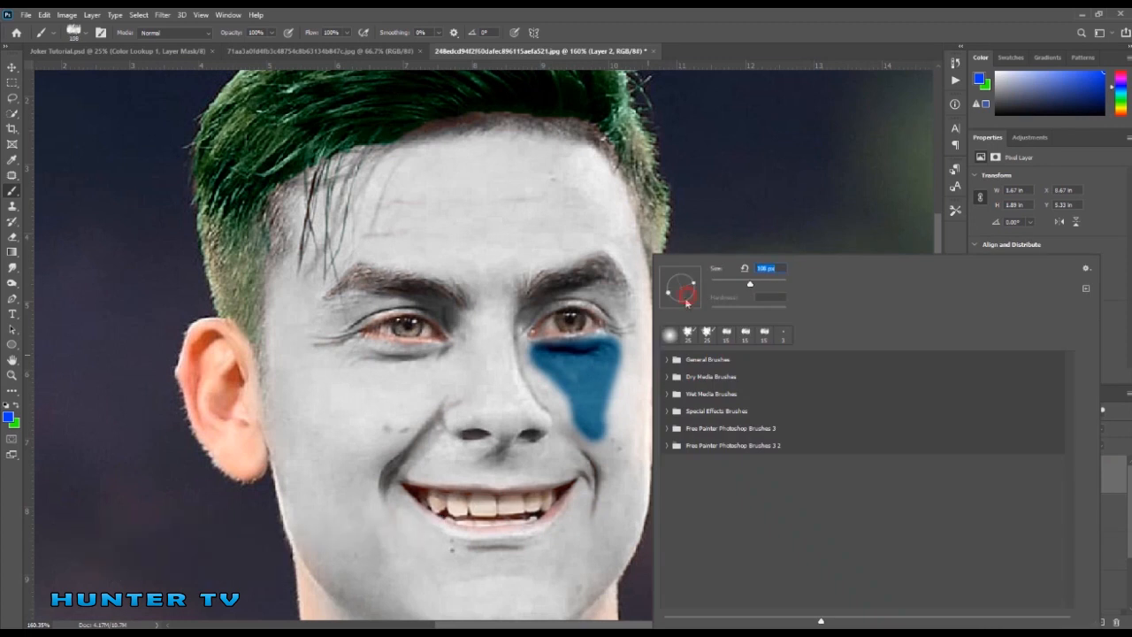
{"action": "left_click_drag", "start_coordinate": [730, 286], "coordinate": [727, 284]}
{"action": "left_click", "coordinate": [626, 379]}
{"action": "key", "text": "ctrl+z"}
{"action": "left_click", "coordinate": [1040, 477]}
{"action": "scroll", "coordinate": [636, 403], "scroll_direction": "up", "scroll_amount": 3}
{"action": "key", "text": "x"}
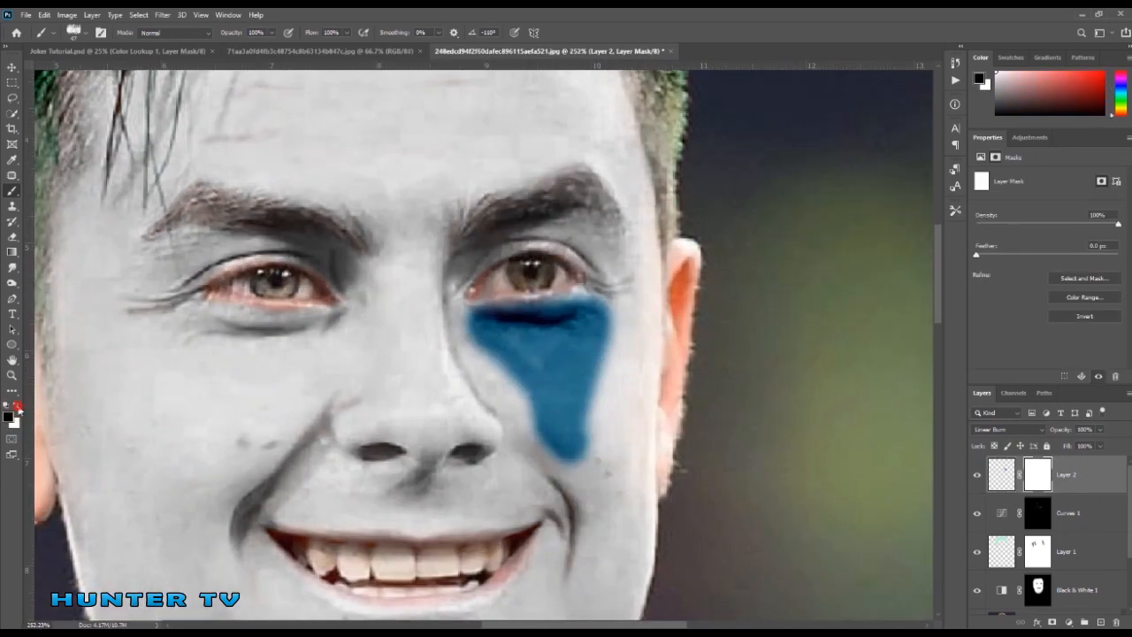
Step: Lower the brush flow to 43% and roughen the blue patch's outer cheek edge on the mask
{"action": "left_click_drag", "start_coordinate": [352, 34], "coordinate": [315, 49]}
{"action": "left_click", "coordinate": [617, 352]}
{"action": "left_click", "coordinate": [607, 402]}
{"action": "left_click", "coordinate": [603, 450]}
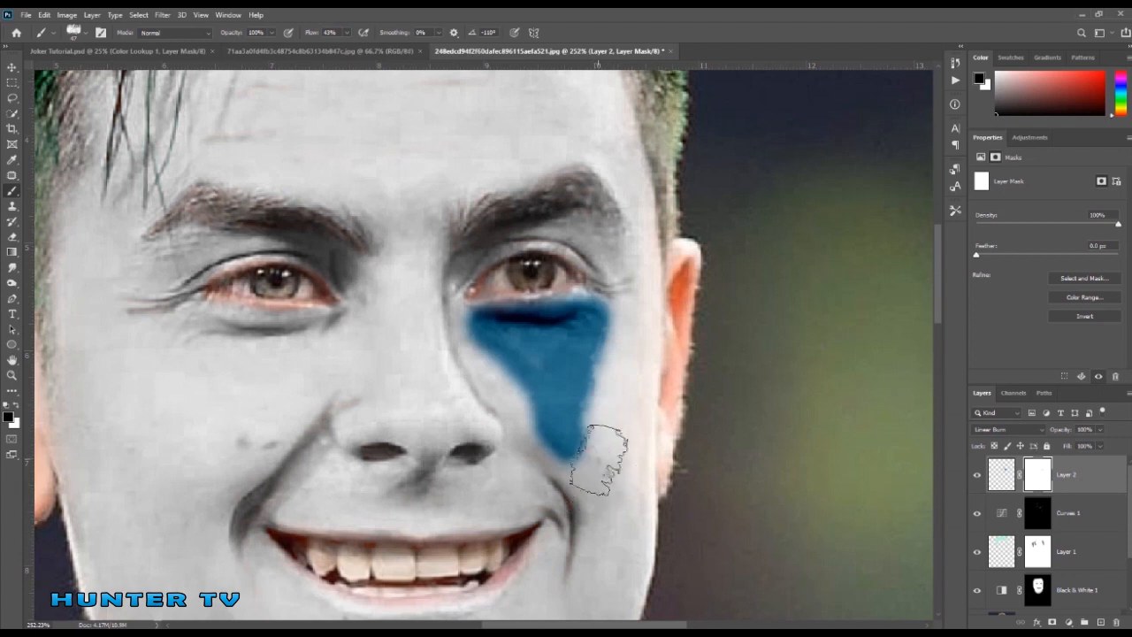
Step: Rotate the brush tip to suit each side and roughen the patch's nose-side and upper edges on the mask
{"action": "right_click", "coordinate": [670, 411]}
{"action": "left_click", "coordinate": [509, 416]}
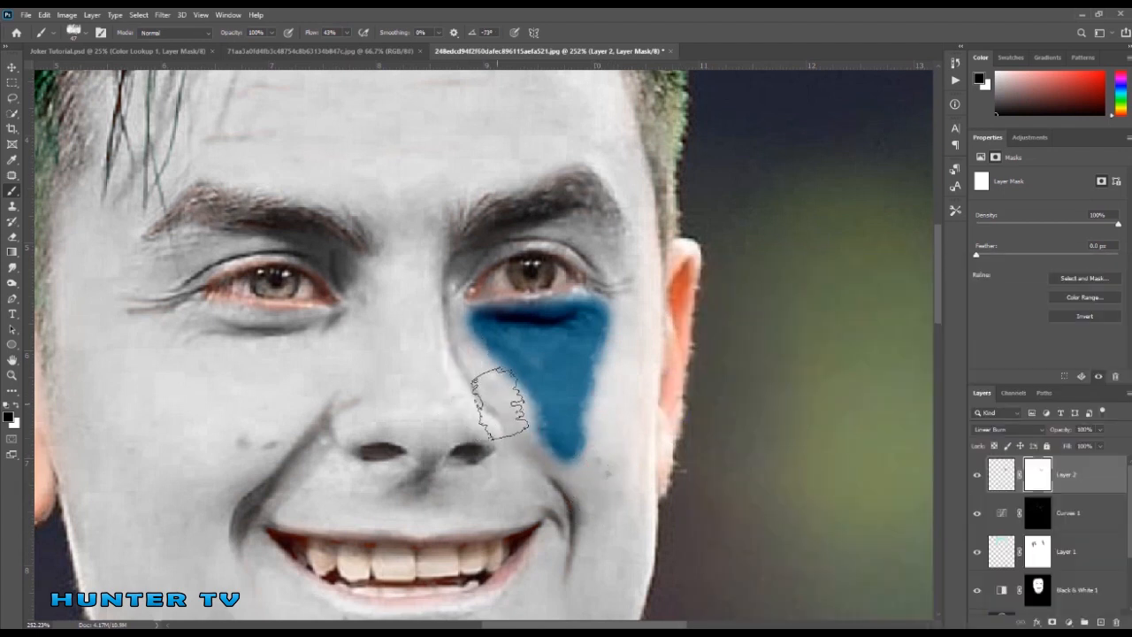
{"action": "right_click", "coordinate": [784, 398]}
{"action": "left_click_drag", "start_coordinate": [730, 285], "coordinate": [743, 293]}
{"action": "left_click", "coordinate": [549, 279]}
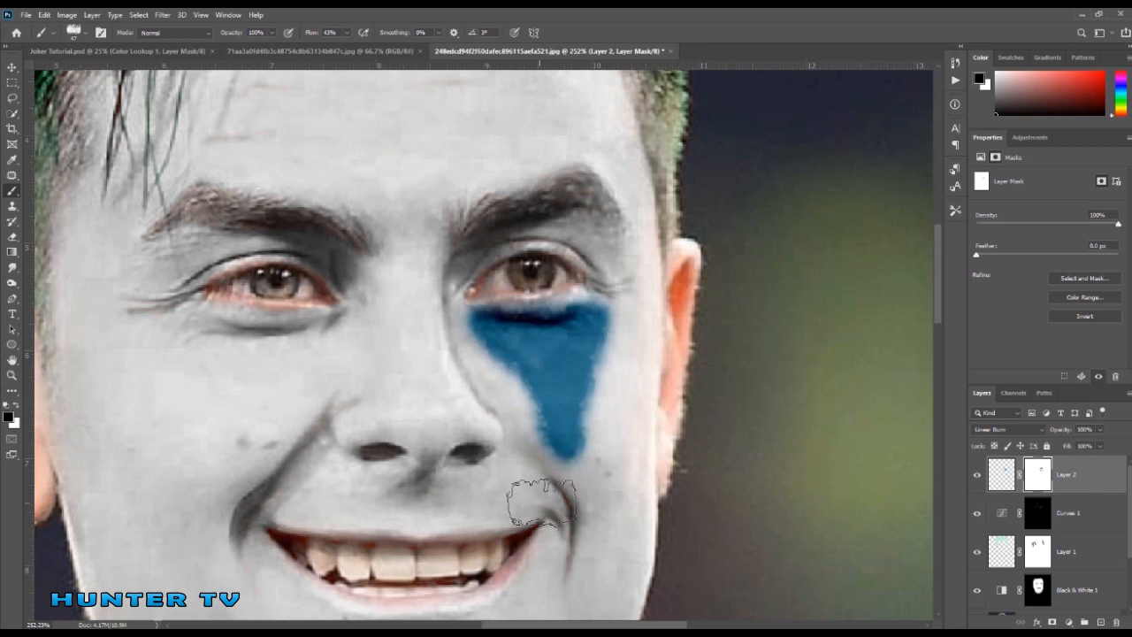
Step: Duplicate the blue patch layer, move the copy under the left-hand eye, and flip it horizontally
{"action": "key", "text": "ctrl+j"}
{"action": "key", "text": "v"}
{"action": "left_click_drag", "start_coordinate": [517, 346], "coordinate": [234, 368]}
{"action": "key", "text": "ctrl+t"}
{"action": "right_click", "coordinate": [234, 368]}
{"action": "left_click", "coordinate": [274, 445]}
Step: Scale, rotate and position the flipped patch so it fits directly below the left-hand eye
{"action": "left_click_drag", "start_coordinate": [303, 387], "coordinate": [277, 365]}
{"action": "left_click_drag", "start_coordinate": [278, 491], "coordinate": [276, 461]}
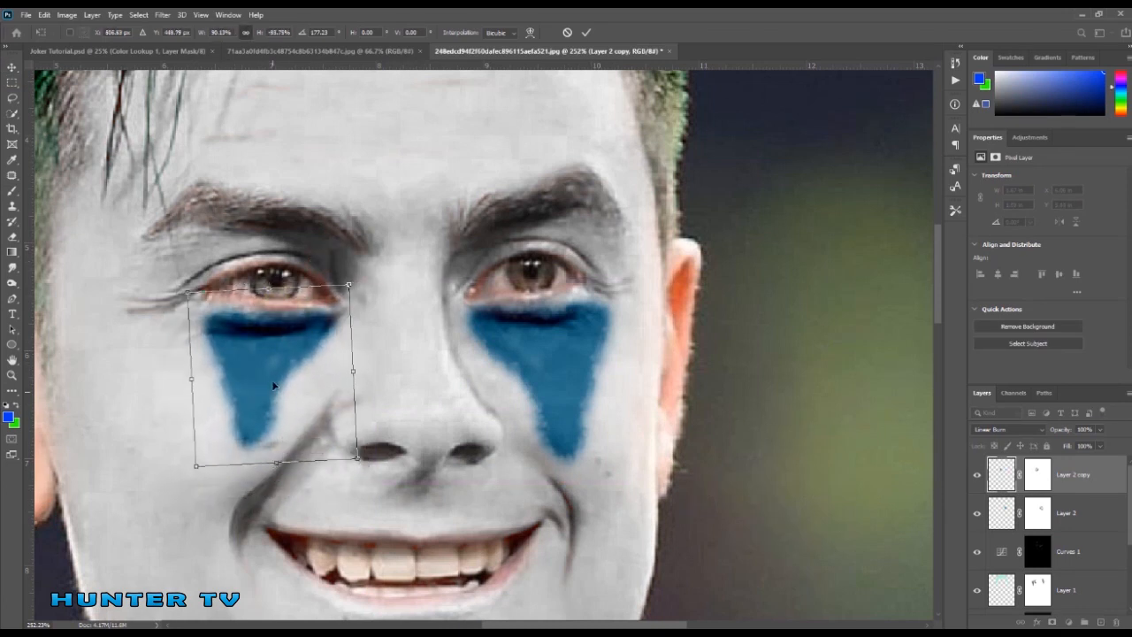
{"action": "left_click_drag", "start_coordinate": [283, 371], "coordinate": [273, 377]}
{"action": "left_click_drag", "start_coordinate": [280, 262], "coordinate": [283, 262]}
{"action": "key", "text": "Return"}
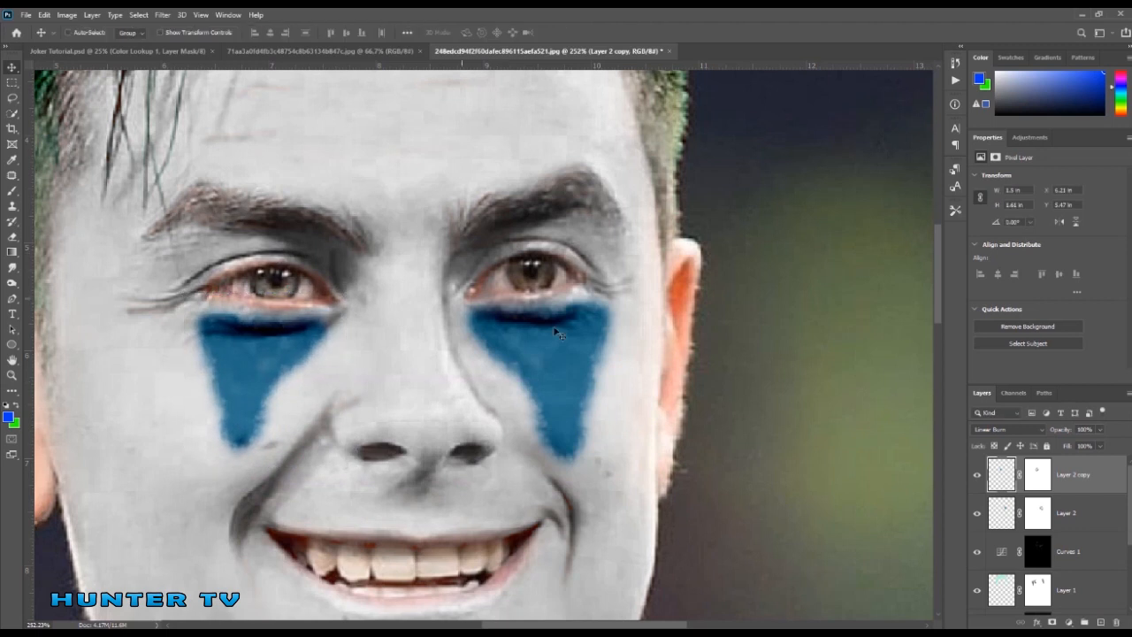
{"action": "key", "text": "j"}
{"action": "key", "text": "ctrl+j"}
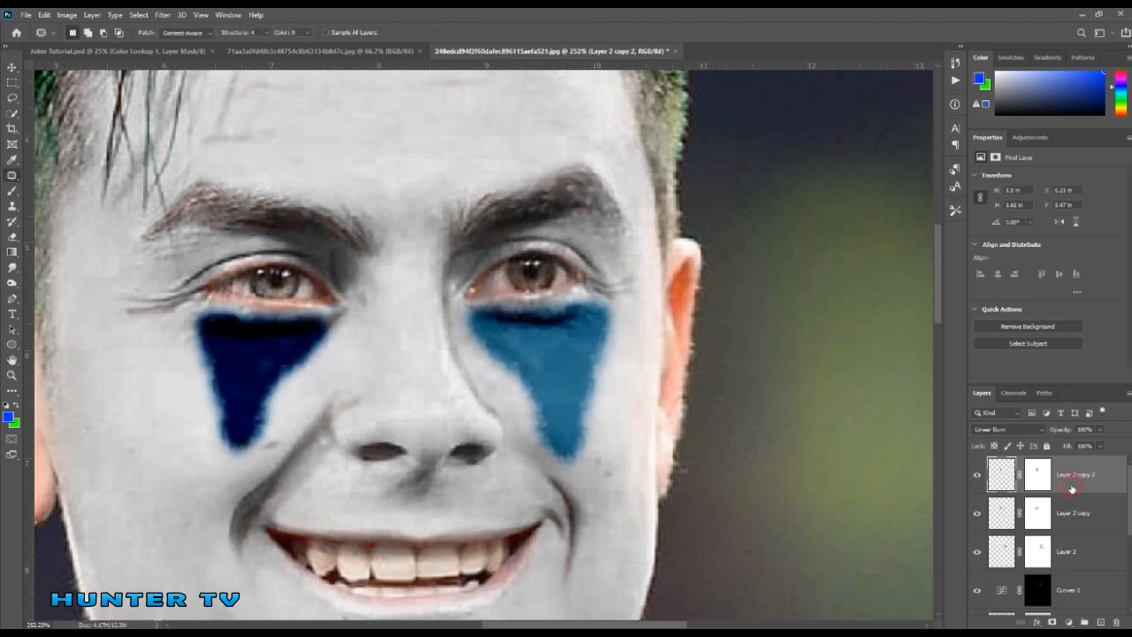
{"action": "key", "text": "Delete"}
Step: Duplicate Layer 2, move the copy over the right-hand eyebrow, and flip it vertically so it points up the forehead
{"action": "left_click", "coordinate": [1082, 514]}
{"action": "key", "text": "ctrl+j"}
{"action": "left_click", "coordinate": [12, 69]}
{"action": "left_click_drag", "start_coordinate": [557, 380], "coordinate": [512, 182]}
{"action": "key", "text": "ctrl+t"}
{"action": "right_click", "coordinate": [515, 179]}
{"action": "left_click", "coordinate": [553, 384]}
Step: Position the flipped patch above the right-hand eyebrow and rotate it about -12° to follow the brow
{"action": "scroll", "coordinate": [577, 277], "scroll_direction": "down", "scroll_amount": 1}
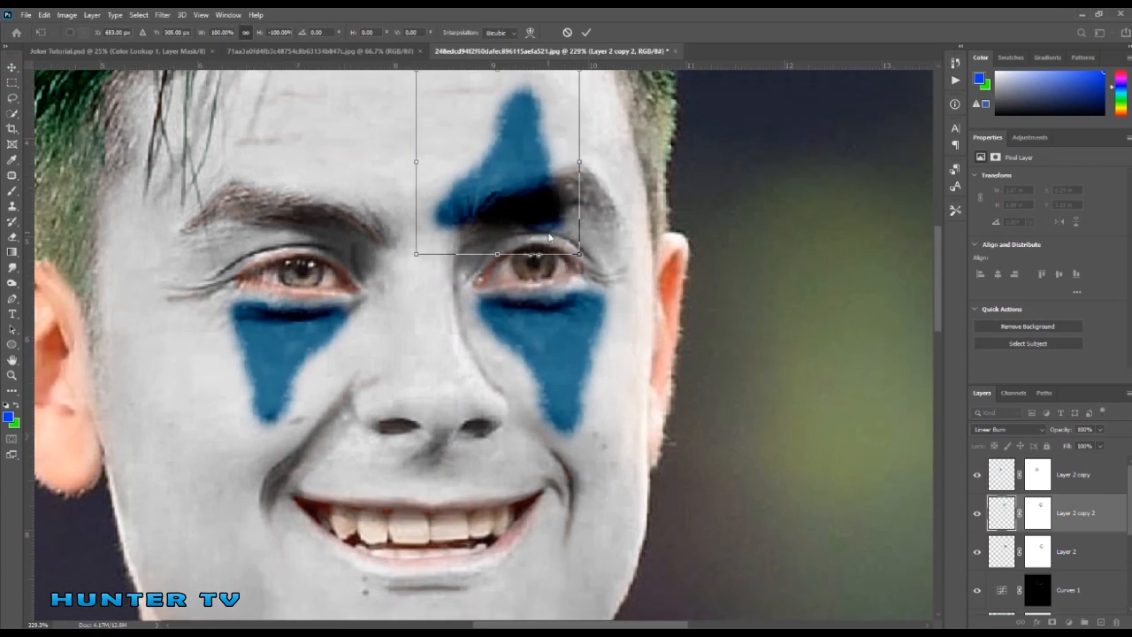
{"action": "left_click_drag", "start_coordinate": [938, 280], "coordinate": [938, 253]}
{"action": "left_click_drag", "start_coordinate": [540, 283], "coordinate": [563, 242]}
{"action": "left_click_drag", "start_coordinate": [535, 124], "coordinate": [501, 125]}
{"action": "left_click_drag", "start_coordinate": [539, 240], "coordinate": [547, 240]}
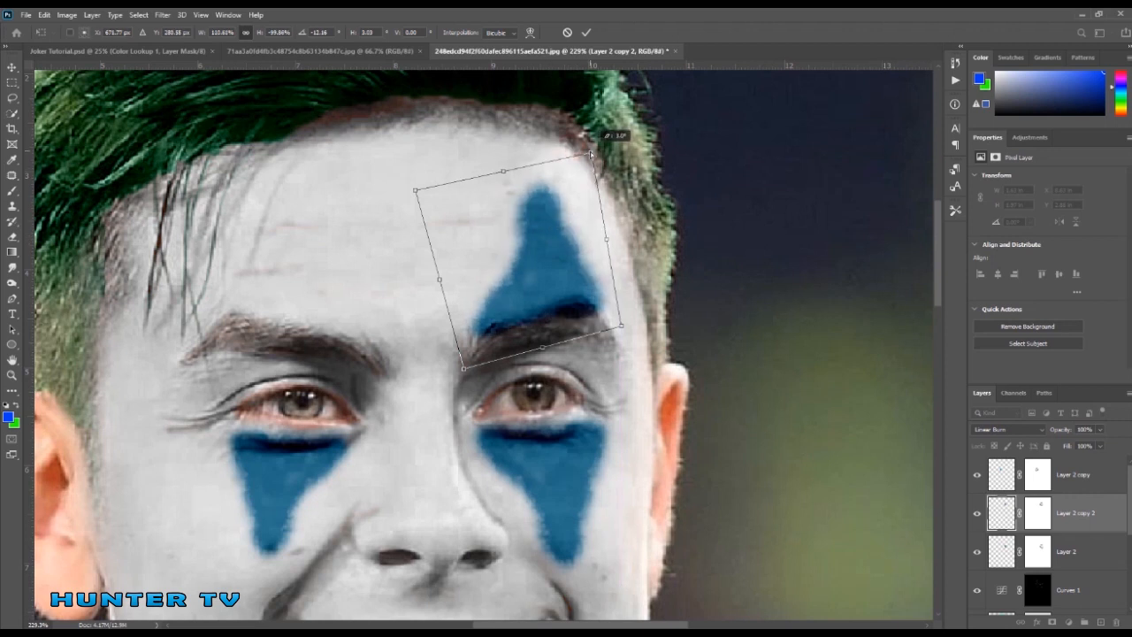
Step: Skew and narrow the brow patch to about 91% width, then nudge it so its base rests along the right-hand eyebrow
{"action": "left_click_drag", "start_coordinate": [416, 191], "coordinate": [412, 161]}
{"action": "left_click_drag", "start_coordinate": [621, 196], "coordinate": [654, 188]}
{"action": "left_click_drag", "start_coordinate": [536, 271], "coordinate": [550, 278]}
{"action": "left_click_drag", "start_coordinate": [543, 138], "coordinate": [536, 143]}
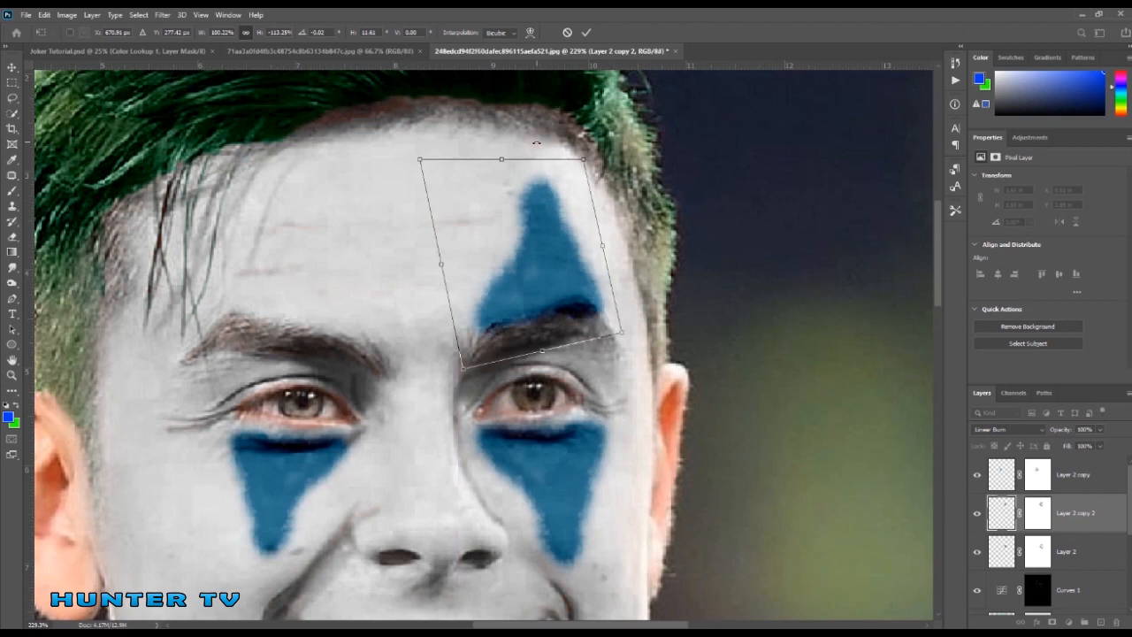
{"action": "left_click_drag", "start_coordinate": [453, 248], "coordinate": [524, 280]}
{"action": "left_click_drag", "start_coordinate": [520, 149], "coordinate": [516, 150]}
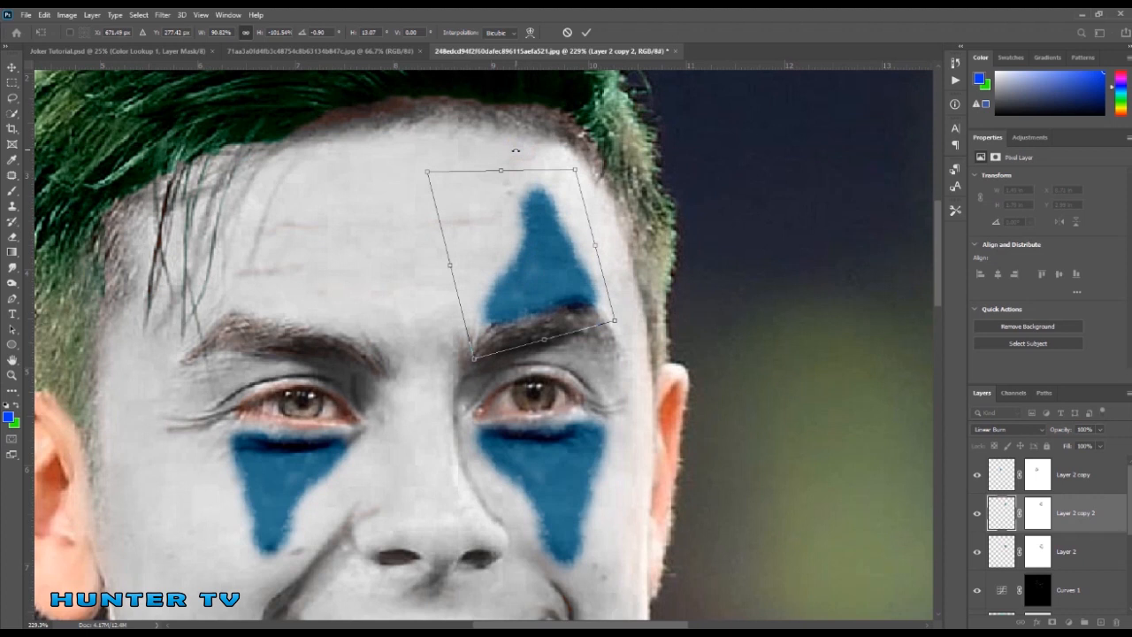
{"action": "key", "text": "Return"}
{"action": "left_click_drag", "start_coordinate": [565, 291], "coordinate": [559, 298]}
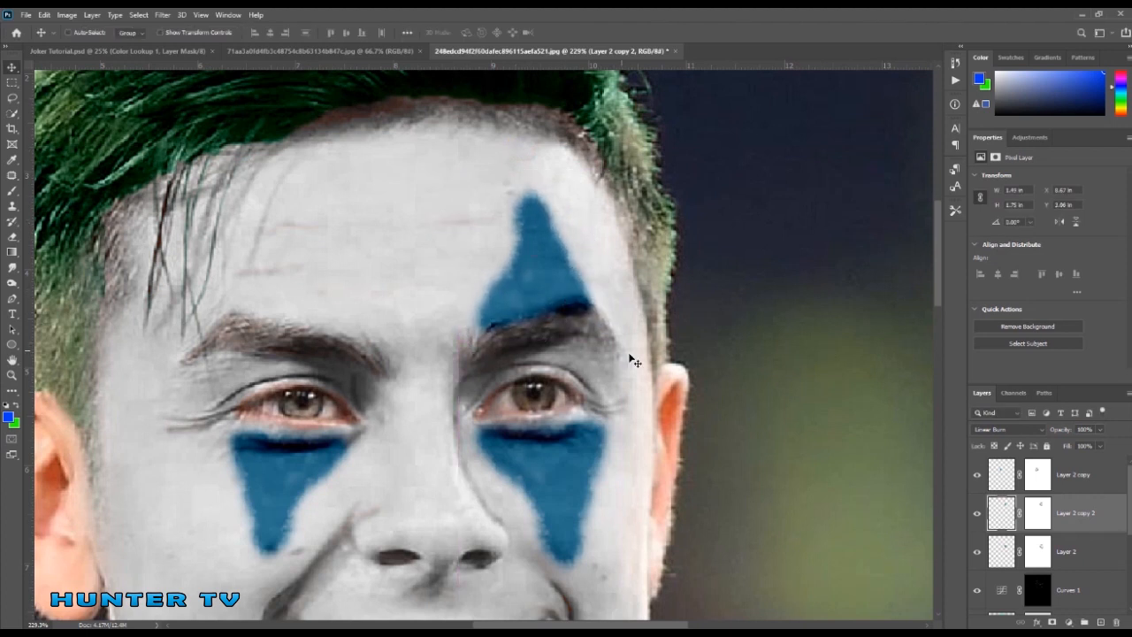
Step: Move Layer 2 copy 2 to the top of the layer stack and target its mask with the Brush tool
{"action": "left_click_drag", "start_coordinate": [1095, 466], "coordinate": [1094, 462]}
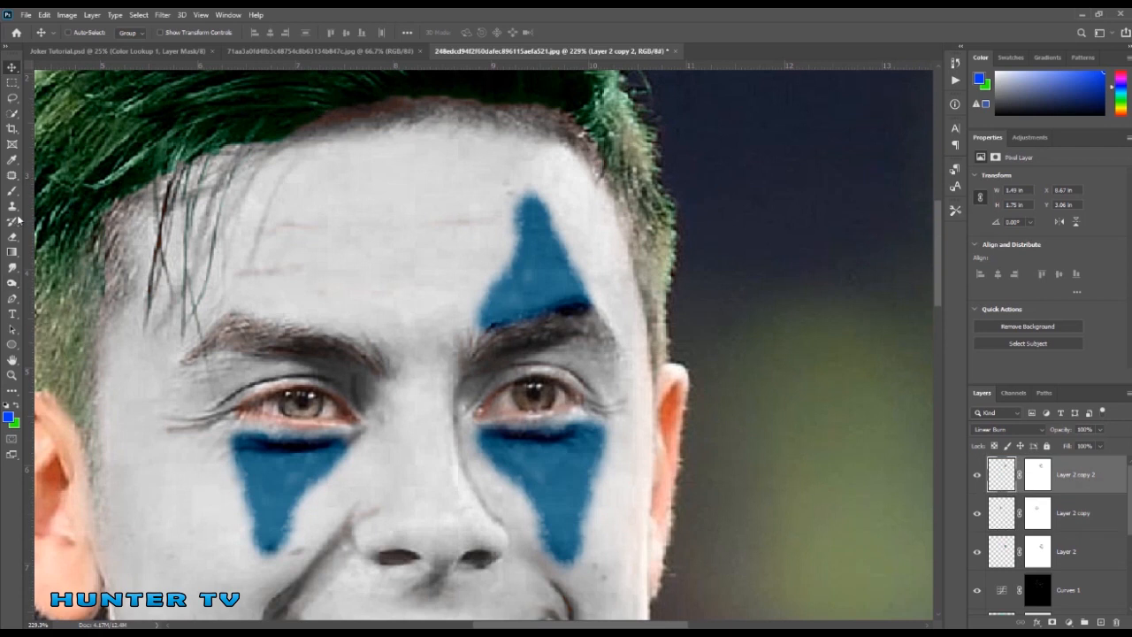
{"action": "left_click", "coordinate": [13, 191]}
{"action": "left_click", "coordinate": [1039, 476]}
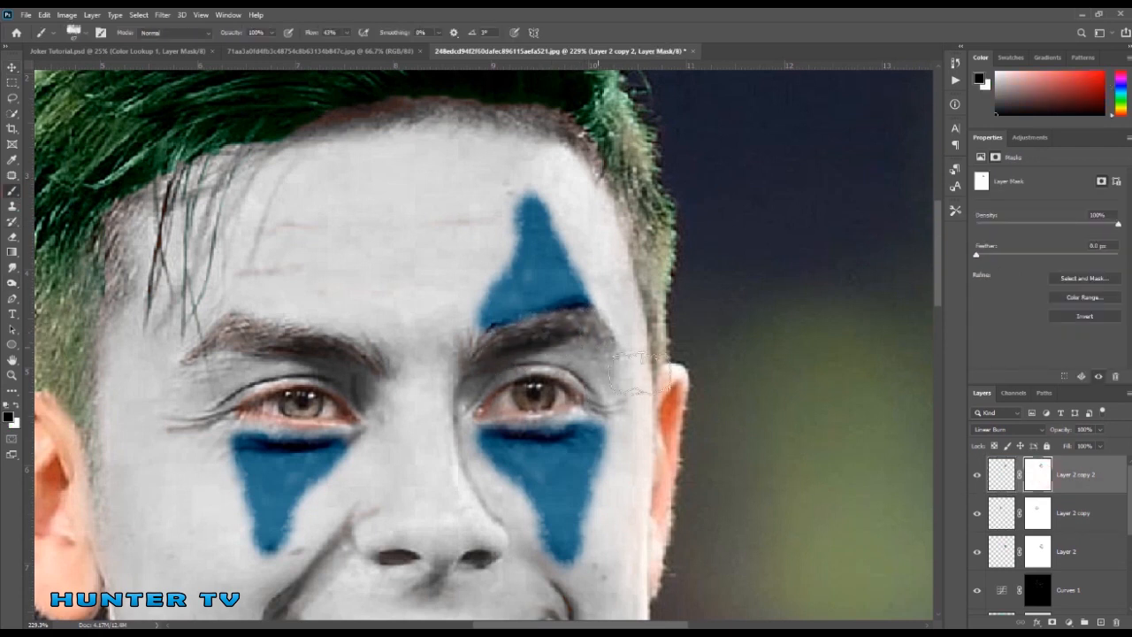
Step: Duplicate Layer 2 to the top of the stack, move the copy over the left-hand eyebrow, and flip it vertically
{"action": "left_click_drag", "start_coordinate": [675, 625], "coordinate": [641, 624]}
{"action": "left_click", "coordinate": [1058, 549]}
{"action": "key", "text": "ctrl+j"}
{"action": "left_click_drag", "start_coordinate": [786, 455], "coordinate": [993, 466]}
{"action": "left_click", "coordinate": [12, 67]}
{"action": "left_click_drag", "start_coordinate": [682, 482], "coordinate": [475, 263]}
{"action": "key", "text": "ctrl+t"}
{"action": "right_click", "coordinate": [438, 300]}
{"action": "left_click", "coordinate": [470, 511]}
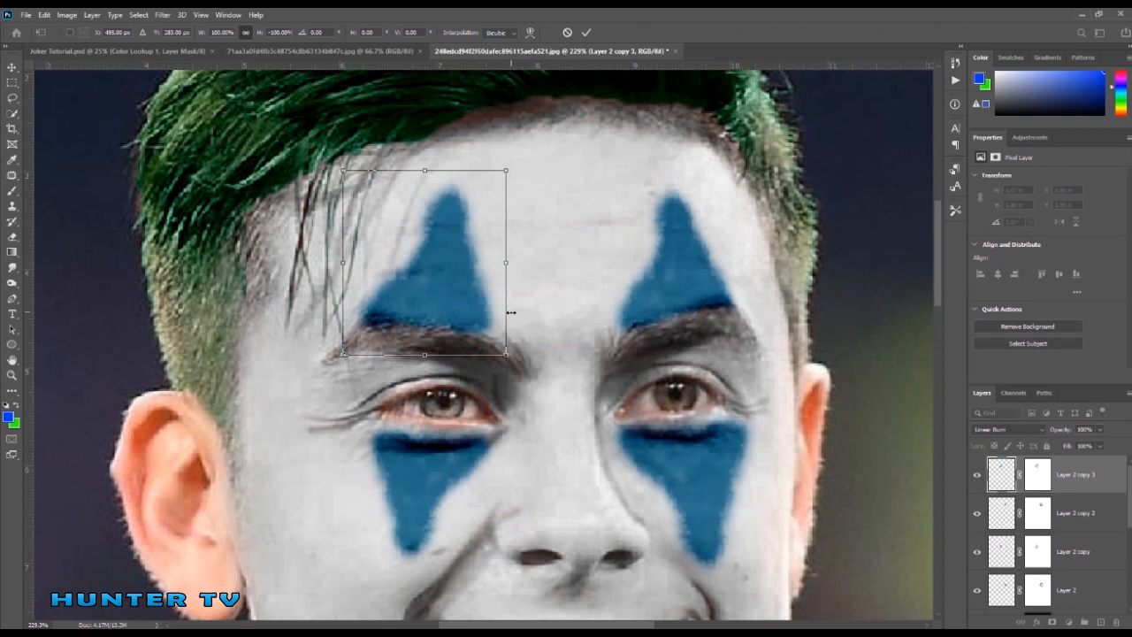
Step: Mirror the new brow patch horizontally, then scale and nudge it so its base rests along the left-hand eyebrow
{"action": "scroll", "coordinate": [511, 262], "scroll_direction": "down", "scroll_amount": 5}
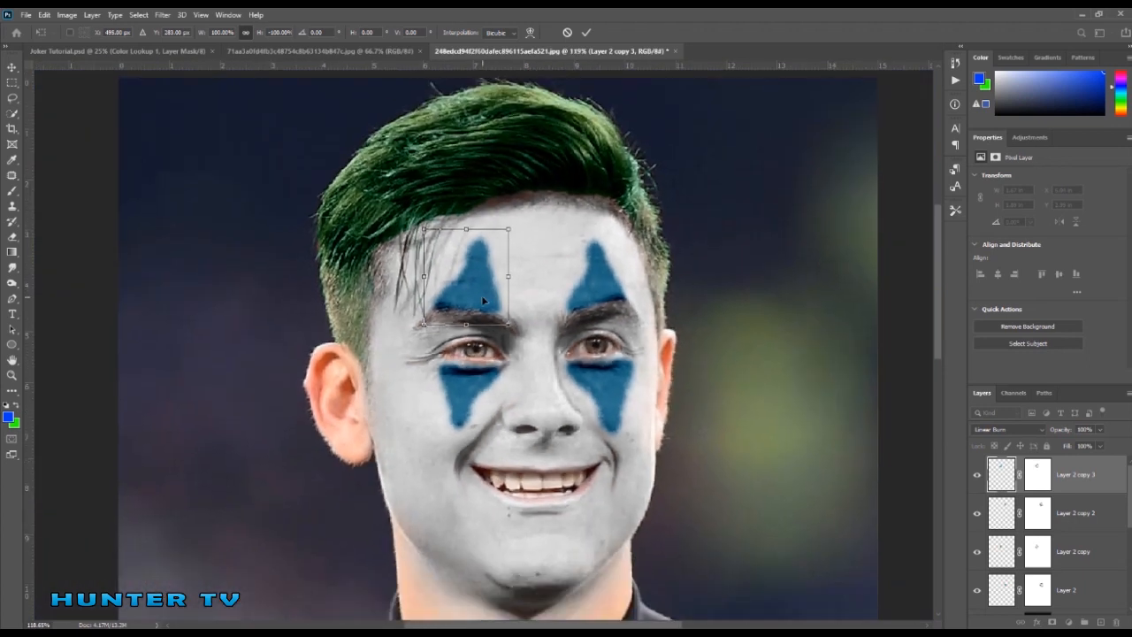
{"action": "left_click", "coordinate": [483, 305]}
{"action": "left_click_drag", "start_coordinate": [498, 205], "coordinate": [492, 202]}
{"action": "right_click", "coordinate": [468, 307]}
{"action": "left_click", "coordinate": [542, 509]}
{"action": "left_click_drag", "start_coordinate": [450, 289], "coordinate": [466, 290]}
{"action": "left_click_drag", "start_coordinate": [433, 228], "coordinate": [443, 240]}
{"action": "left_click_drag", "start_coordinate": [485, 301], "coordinate": [478, 297]}
{"action": "key", "text": "Return"}
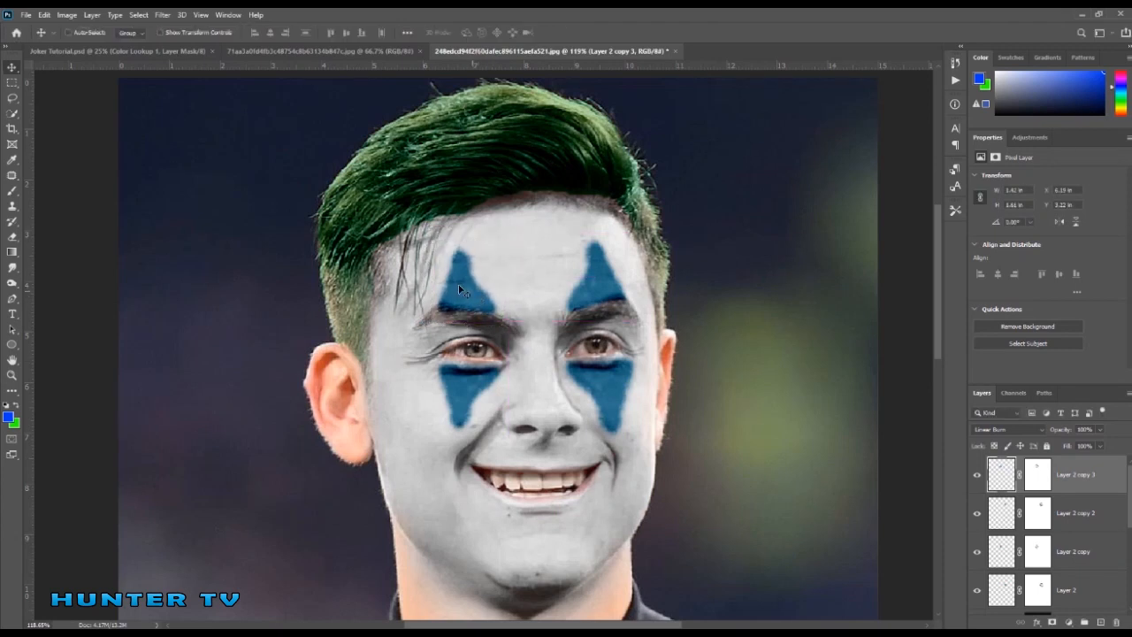
Step: Clean up the brow patches on the masks of Layer 2 copy 3 and Layer 2 copy 2, adjusting the textured brush's angle
{"action": "left_click", "coordinate": [13, 191]}
{"action": "right_click", "coordinate": [467, 288]}
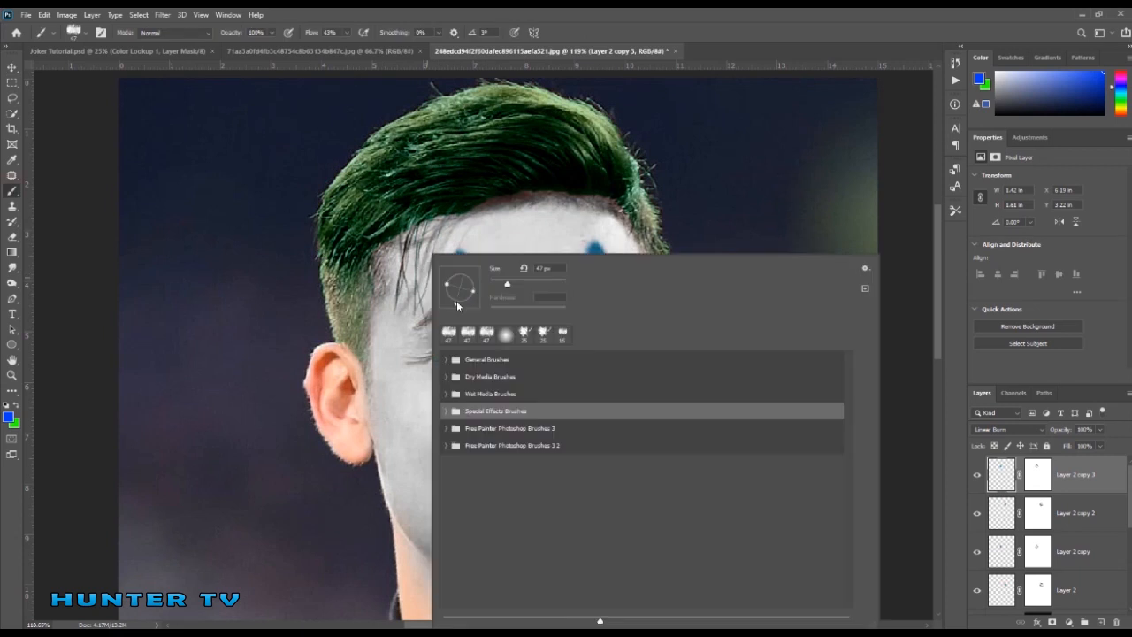
{"action": "left_click", "coordinate": [456, 301]}
{"action": "left_click", "coordinate": [1037, 474]}
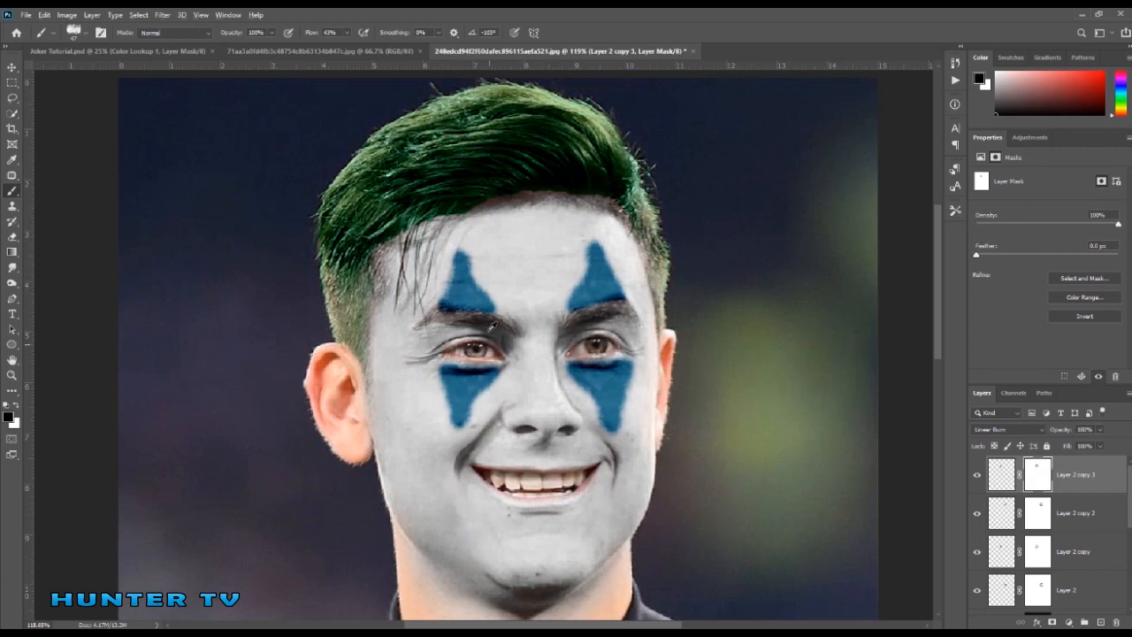
{"action": "scroll", "coordinate": [438, 266], "scroll_direction": "up", "scroll_amount": 3}
{"action": "right_click", "coordinate": [439, 254]}
{"action": "left_click", "coordinate": [482, 291]}
{"action": "mouse_move", "coordinate": [431, 340]}
{"action": "left_mouse_down"}
{"action": "mouse_move", "coordinate": [423, 343]}
{"action": "mouse_move", "coordinate": [442, 345]}
{"action": "mouse_move", "coordinate": [419, 345]}
{"action": "left_mouse_up"}
{"action": "left_click", "coordinate": [1038, 513]}
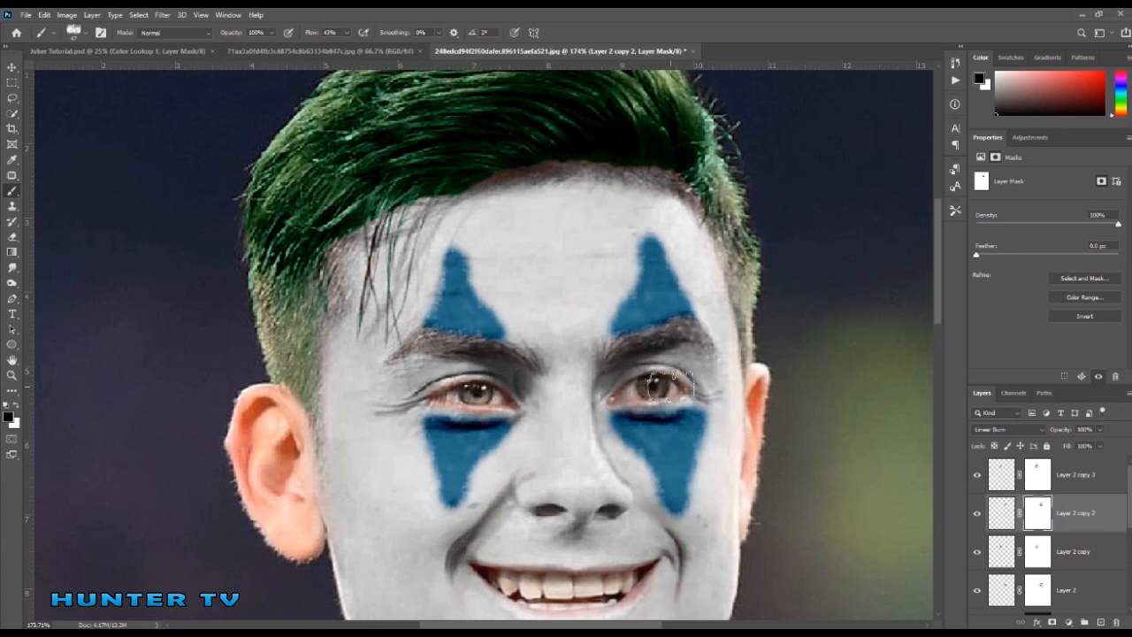
{"action": "scroll", "coordinate": [673, 385], "scroll_direction": "down", "scroll_amount": 3}
Step: Group the four blue patch layers, from Layer 2 copy 3 down to Layer 2
{"action": "left_click", "coordinate": [1092, 475]}
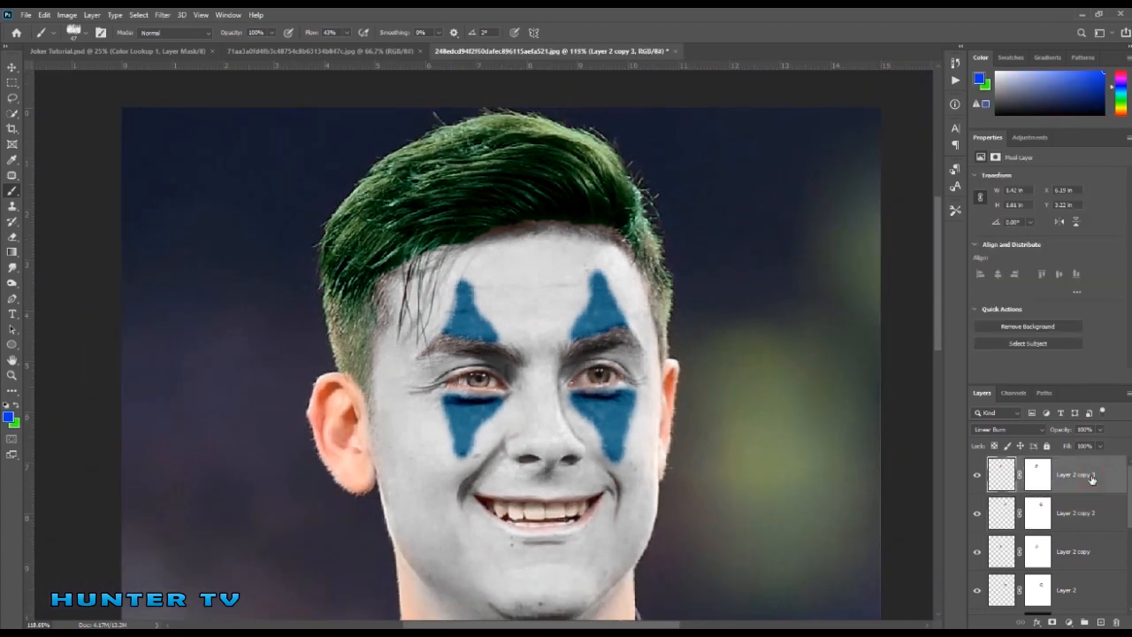
{"action": "left_click", "coordinate": [1085, 595], "text": "shift"}
{"action": "key", "text": "ctrl+g"}
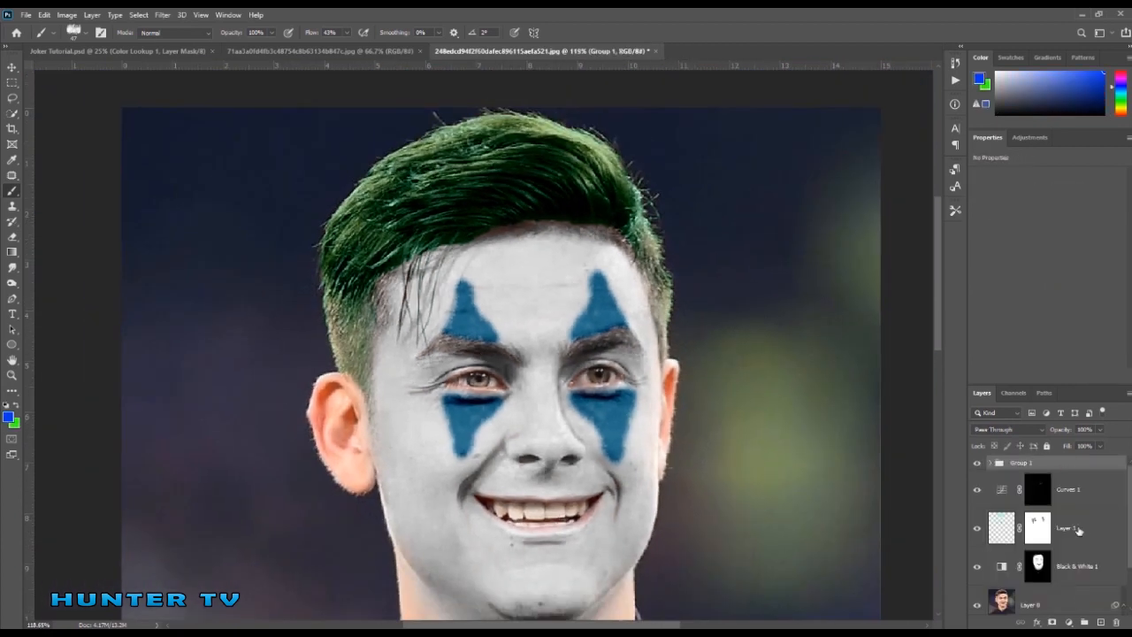
Step: Add a Hue/Saturation adjustment clipped to the patch group, with hue -5, saturation -27 and lightness -3
{"action": "left_click", "coordinate": [1070, 622]}
{"action": "left_click", "coordinate": [1061, 505]}
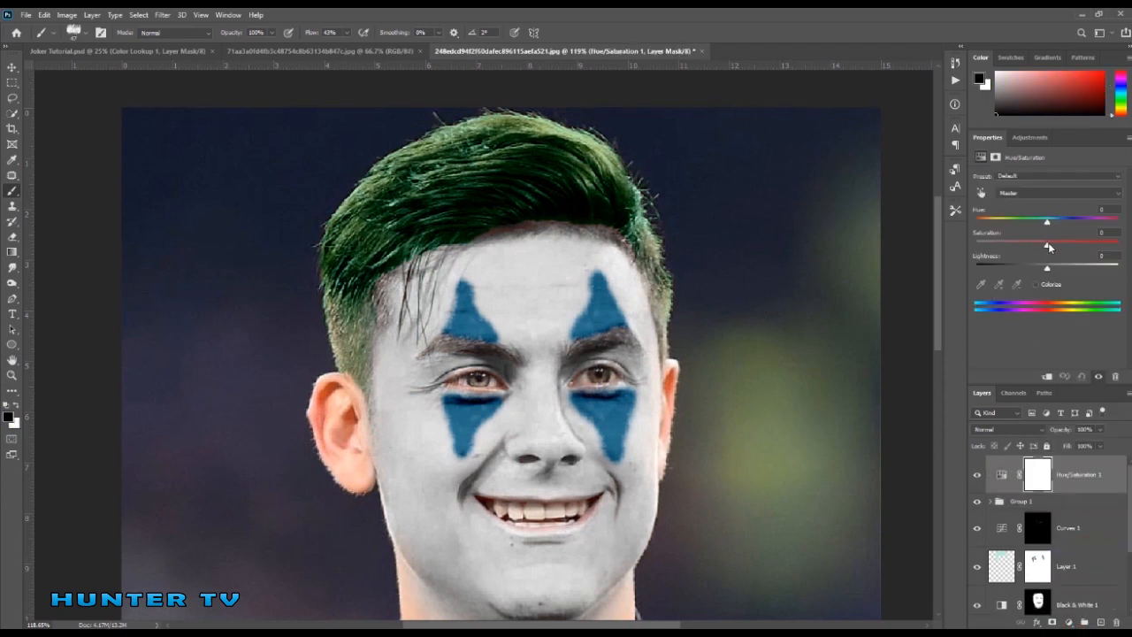
{"action": "left_click_drag", "start_coordinate": [1049, 271], "coordinate": [1042, 271]}
{"action": "key", "text": "ctrl+alt+g"}
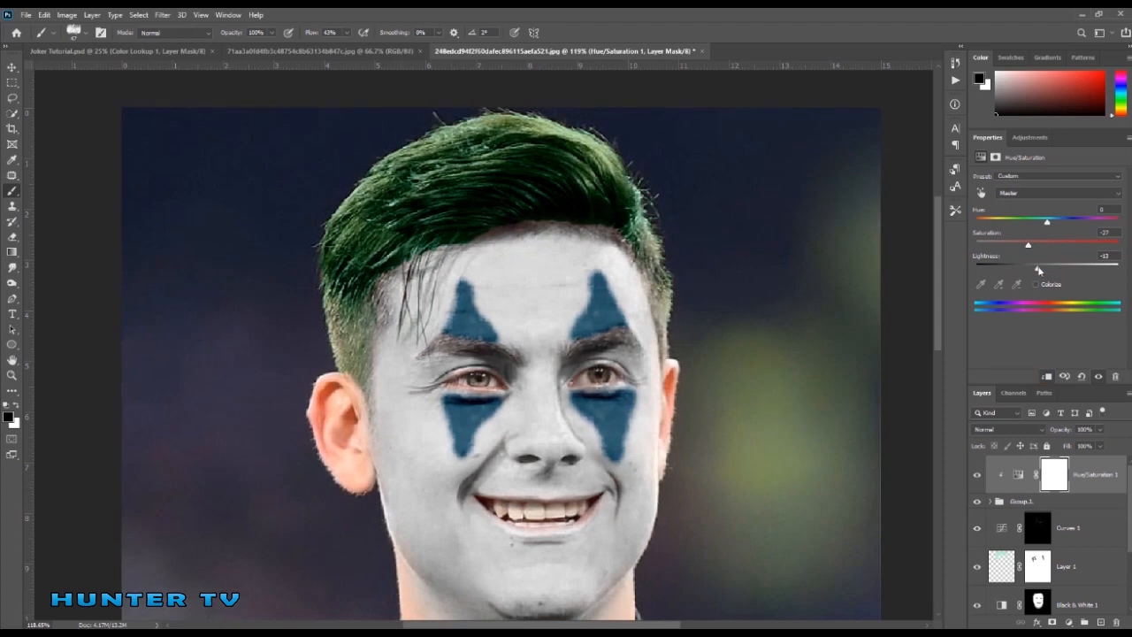
{"action": "left_click_drag", "start_coordinate": [1058, 226], "coordinate": [1045, 224]}
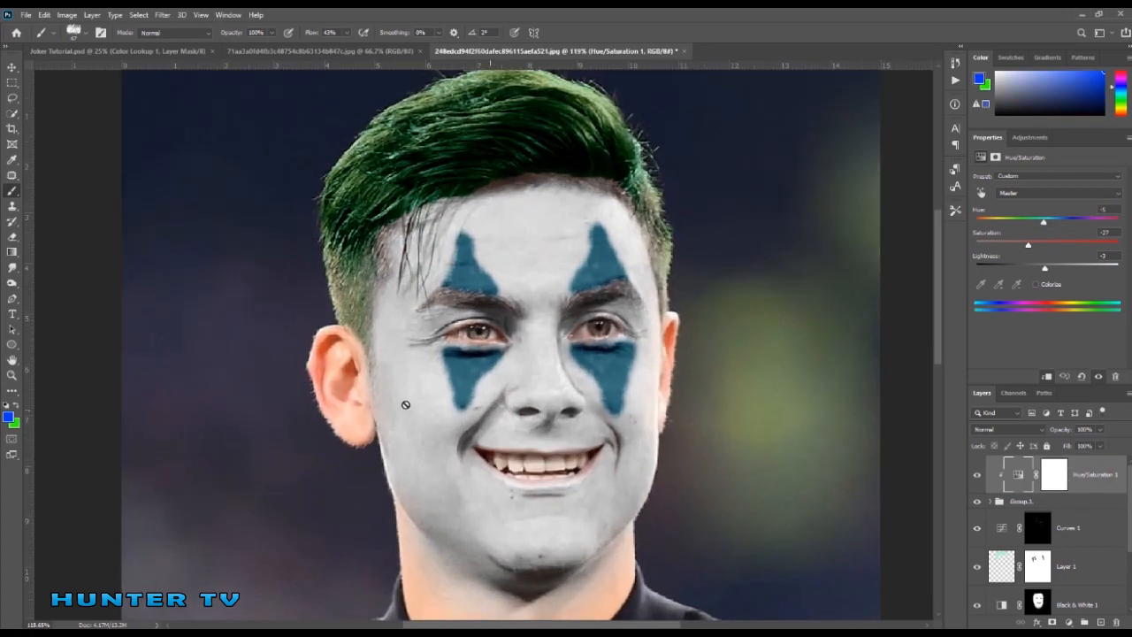
Step: Add a new layer in Linear Burn mode and set up a soft round brush with a bright red foreground colour
{"action": "left_click", "coordinate": [1102, 623]}
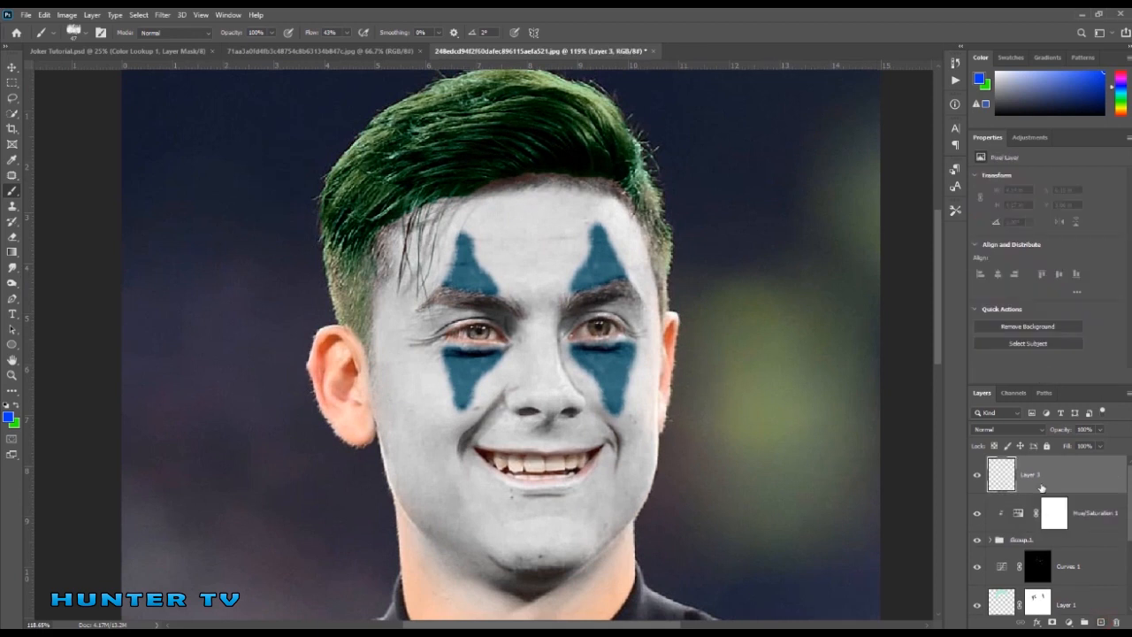
{"action": "left_click", "coordinate": [1009, 429]}
{"action": "left_click", "coordinate": [999, 403]}
{"action": "right_click", "coordinate": [257, 361]}
{"action": "left_click", "coordinate": [374, 336]}
{"action": "left_click", "coordinate": [1065, 474]}
{"action": "left_click", "coordinate": [10, 418]}
{"action": "left_click", "coordinate": [932, 152]}
{"action": "left_click", "coordinate": [1029, 141]}
Step: Paint the tip and sides of the nose red on Layer 3 at 100% flow, undoing the initial test stroke
{"action": "scroll", "coordinate": [697, 402], "scroll_direction": "up", "scroll_amount": 5}
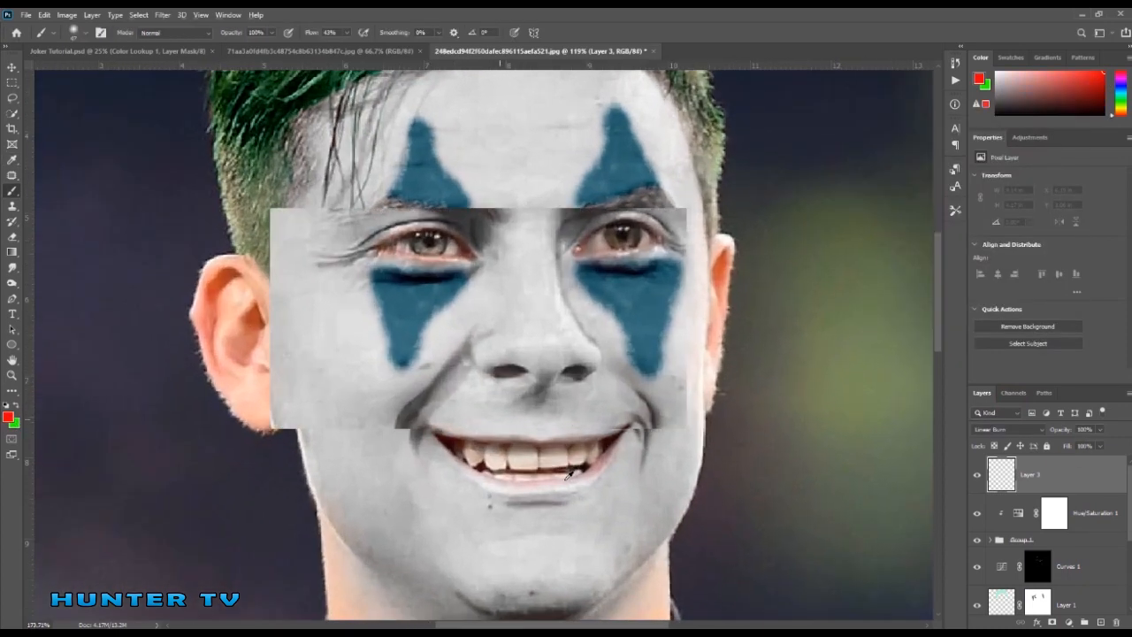
{"action": "left_click_drag", "start_coordinate": [545, 351], "coordinate": [534, 351]}
{"action": "left_click", "coordinate": [545, 375]}
{"action": "key", "text": "ctrl+z"}
{"action": "left_click", "coordinate": [347, 33]}
{"action": "mouse_move", "coordinate": [546, 381]}
{"action": "left_mouse_down"}
{"action": "mouse_move", "coordinate": [485, 358]}
{"action": "mouse_move", "coordinate": [539, 349]}
{"action": "mouse_move", "coordinate": [584, 367]}
{"action": "mouse_move", "coordinate": [512, 373]}
{"action": "mouse_move", "coordinate": [588, 360]}
{"action": "mouse_move", "coordinate": [539, 325]}
{"action": "mouse_move", "coordinate": [493, 346]}
{"action": "mouse_move", "coordinate": [550, 320]}
{"action": "mouse_move", "coordinate": [565, 333]}
{"action": "mouse_move", "coordinate": [560, 350]}
{"action": "mouse_move", "coordinate": [501, 343]}
{"action": "mouse_move", "coordinate": [523, 321]}
{"action": "mouse_move", "coordinate": [581, 350]}
{"action": "left_mouse_up"}
{"action": "left_click_drag", "start_coordinate": [498, 368], "coordinate": [498, 372]}
Step: Add a mask to Layer 3 and remove the red from the nostrils and lower nose edge with a reduced brush flow
{"action": "left_click", "coordinate": [1052, 623]}
{"action": "scroll", "coordinate": [511, 376], "scroll_direction": "up", "scroll_amount": 3}
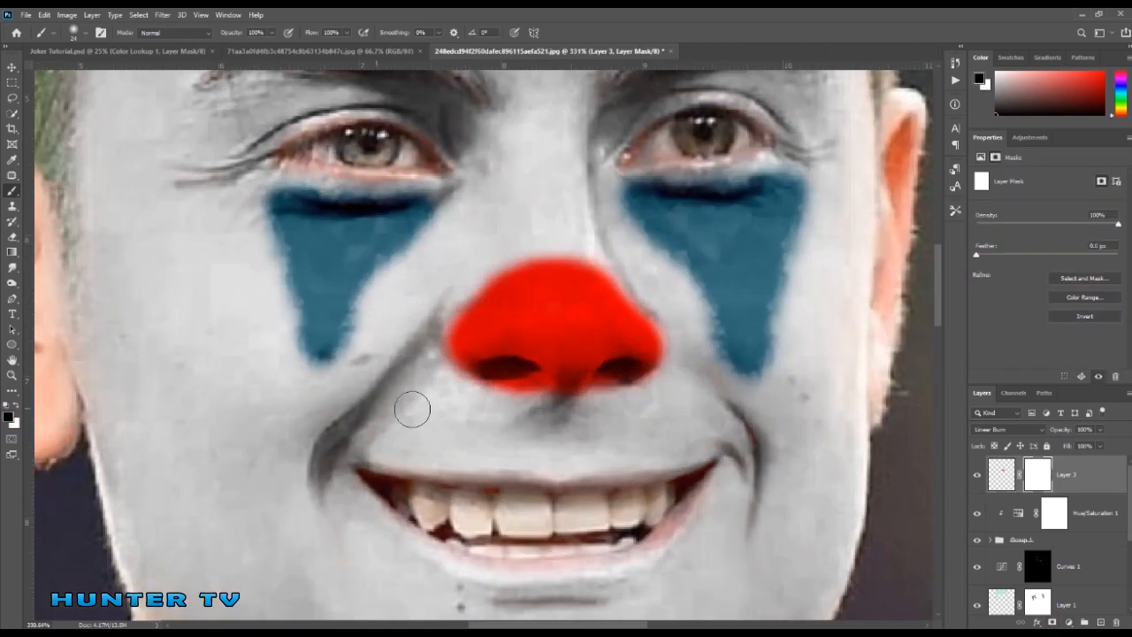
{"action": "left_click", "coordinate": [347, 33]}
{"action": "left_click_drag", "start_coordinate": [339, 53], "coordinate": [320, 53]}
{"action": "mouse_move", "coordinate": [509, 383]}
{"action": "left_mouse_down"}
{"action": "mouse_move", "coordinate": [519, 379]}
{"action": "mouse_move", "coordinate": [506, 387]}
{"action": "mouse_move", "coordinate": [510, 372]}
{"action": "left_mouse_up"}
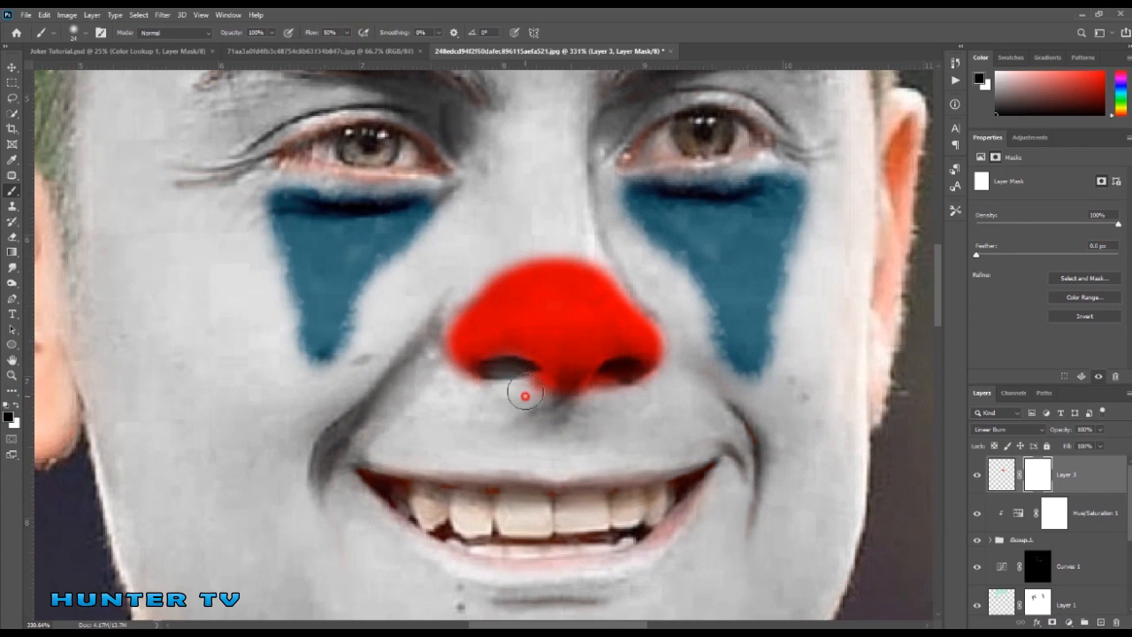
{"action": "mouse_move", "coordinate": [619, 384]}
{"action": "left_mouse_down"}
{"action": "mouse_move", "coordinate": [627, 392]}
{"action": "mouse_move", "coordinate": [608, 389]}
{"action": "left_mouse_up"}
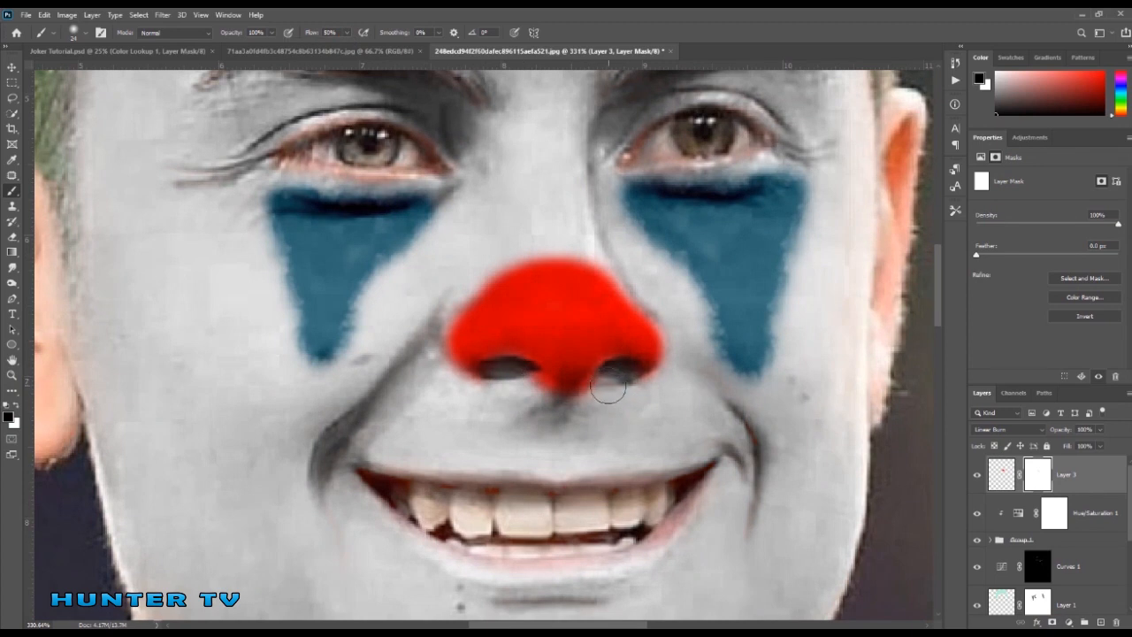
{"action": "left_click_drag", "start_coordinate": [526, 391], "coordinate": [522, 393]}
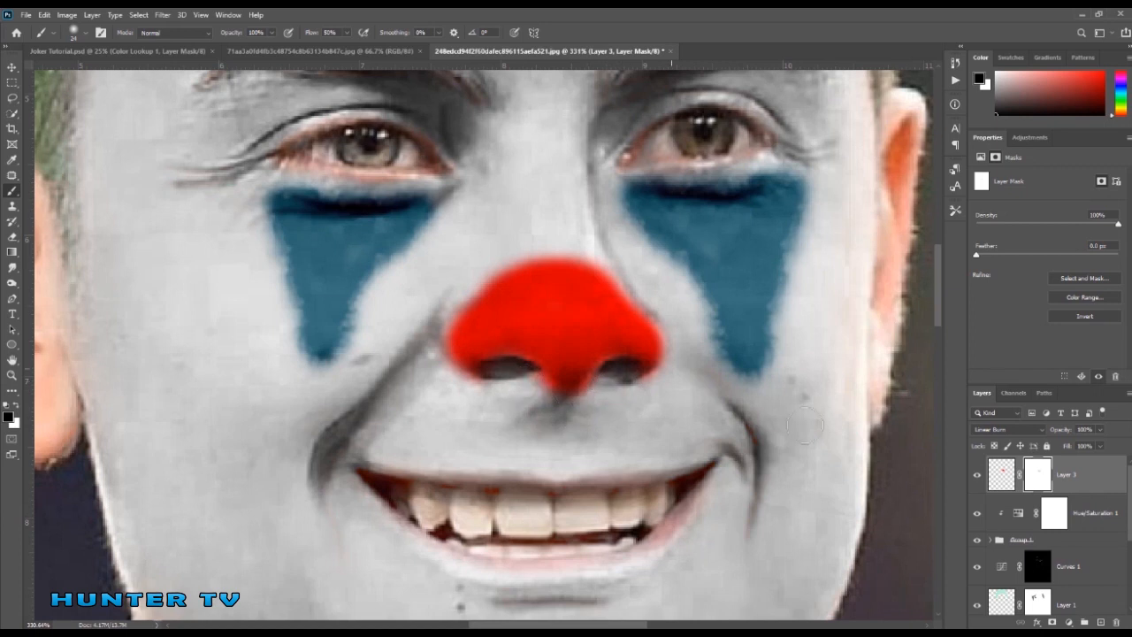
Step: Roughen the red nose's upper edges on Layer 3's mask using the textured brush at varied angles, then return to the round brush
{"action": "right_click", "coordinate": [173, 203]}
{"action": "left_click", "coordinate": [246, 335]}
{"action": "key", "text": "Return"}
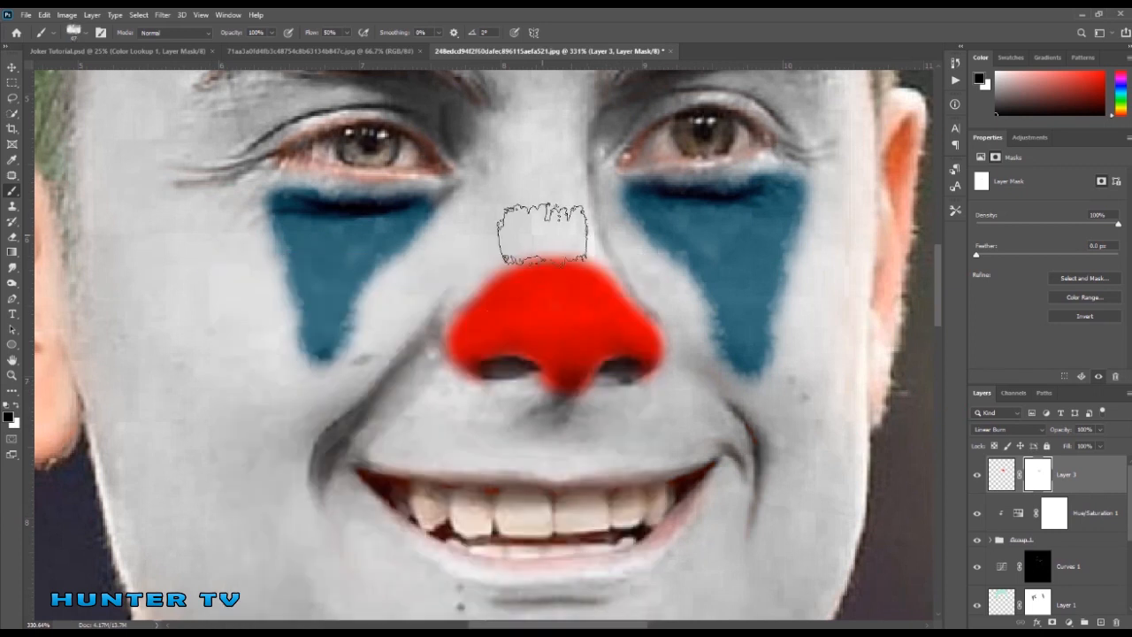
{"action": "right_click", "coordinate": [520, 237]}
{"action": "mouse_move", "coordinate": [564, 275]}
{"action": "left_mouse_down"}
{"action": "mouse_move", "coordinate": [554, 290]}
{"action": "mouse_move", "coordinate": [535, 286]}
{"action": "left_mouse_up"}
{"action": "key", "text": "Return"}
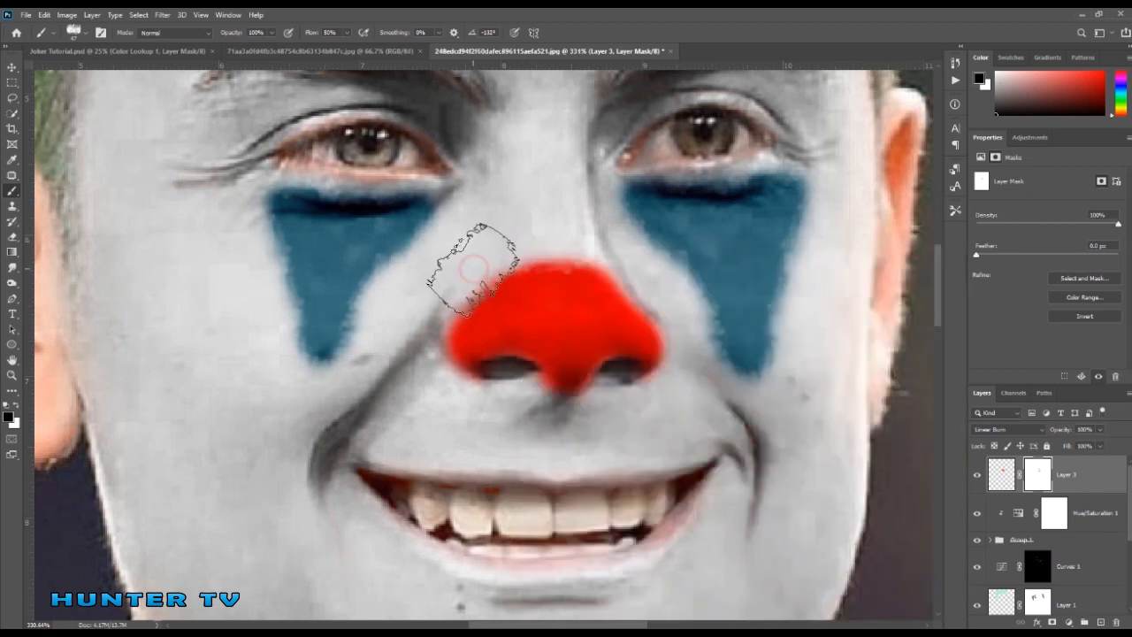
{"action": "right_click", "coordinate": [615, 265]}
{"action": "left_click_drag", "start_coordinate": [674, 264], "coordinate": [669, 276]}
{"action": "key", "text": "Return"}
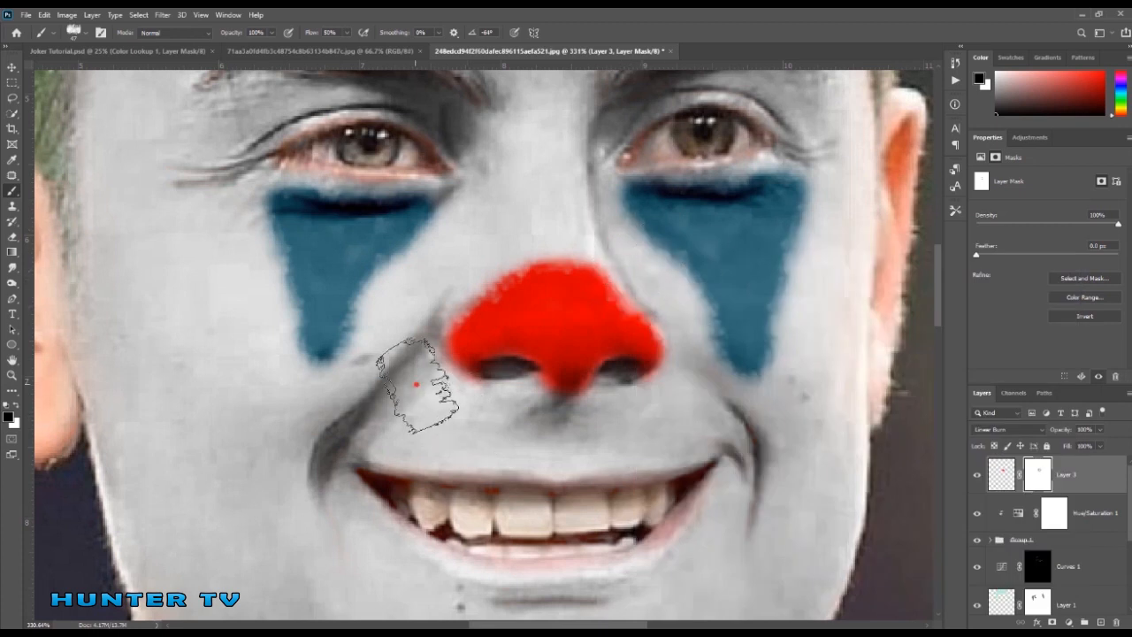
{"action": "scroll", "coordinate": [405, 411], "scroll_direction": "down", "scroll_amount": 2}
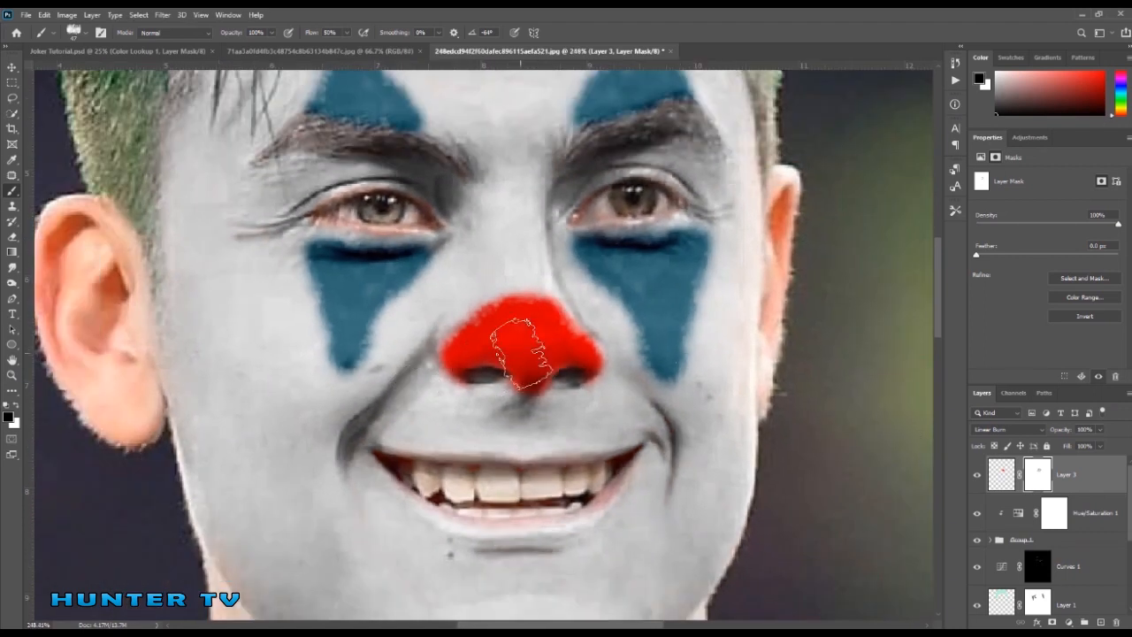
{"action": "right_click", "coordinate": [522, 354]}
{"action": "left_click", "coordinate": [952, 245]}
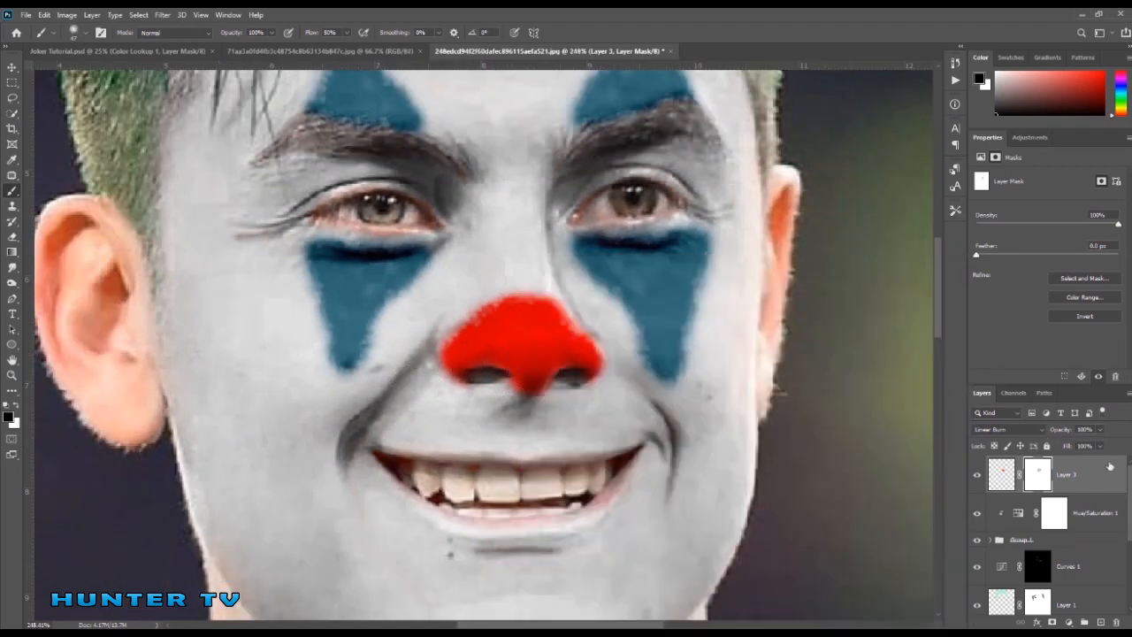
Step: Mute the red nose by adjusting the saturation and lightness of Layer 3's pixels with Hue/Saturation
{"action": "left_click", "coordinate": [1113, 465]}
{"action": "scroll", "coordinate": [495, 350], "scroll_direction": "down", "scroll_amount": 2}
{"action": "key", "text": "ctrl+u"}
{"action": "left_click_drag", "start_coordinate": [179, 220], "coordinate": [201, 251]}
{"action": "left_click", "coordinate": [317, 129]}
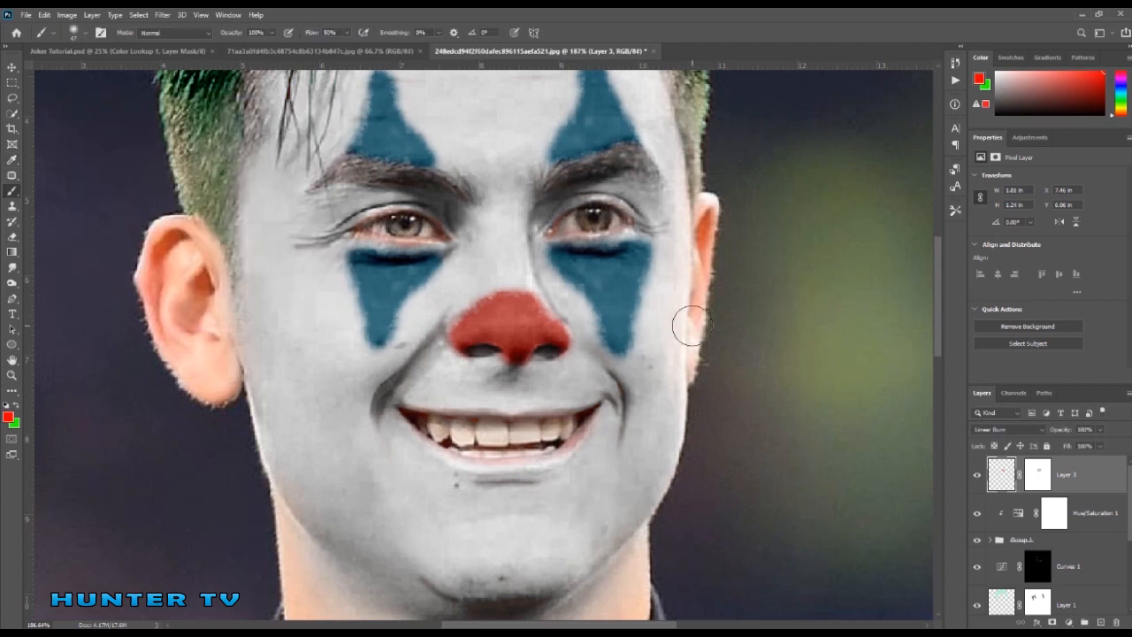
Step: Add a new layer above Layer 3 and lasso a wide Joker smile around the mouth with points rising up both cheeks
{"action": "scroll", "coordinate": [364, 368], "scroll_direction": "down", "scroll_amount": 2}
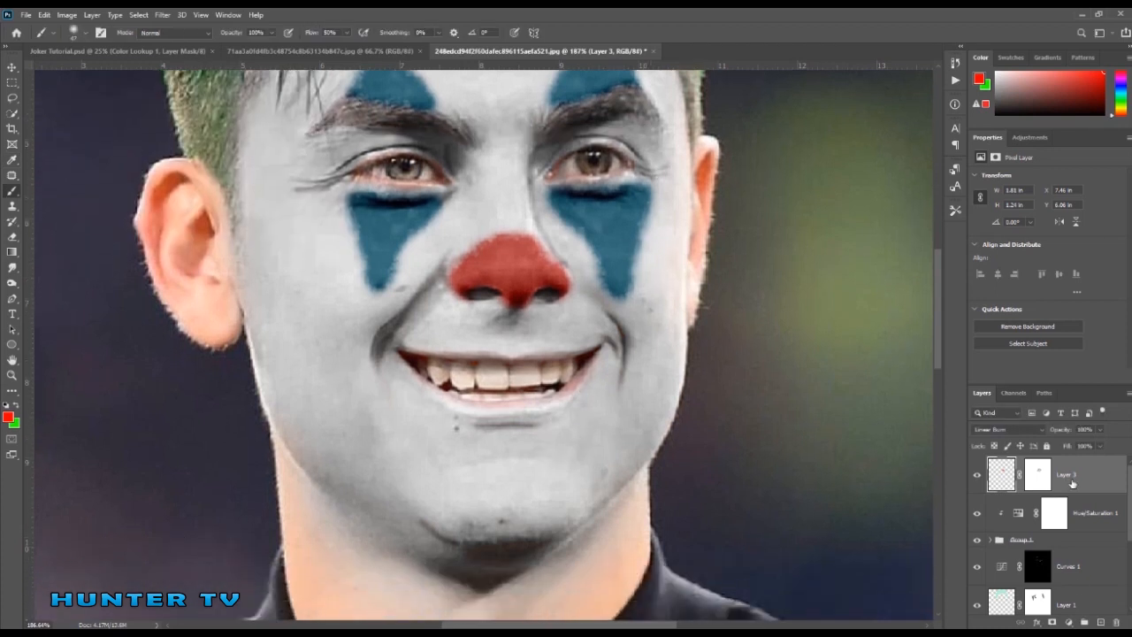
{"action": "left_click", "coordinate": [1100, 623]}
{"action": "key", "text": "l"}
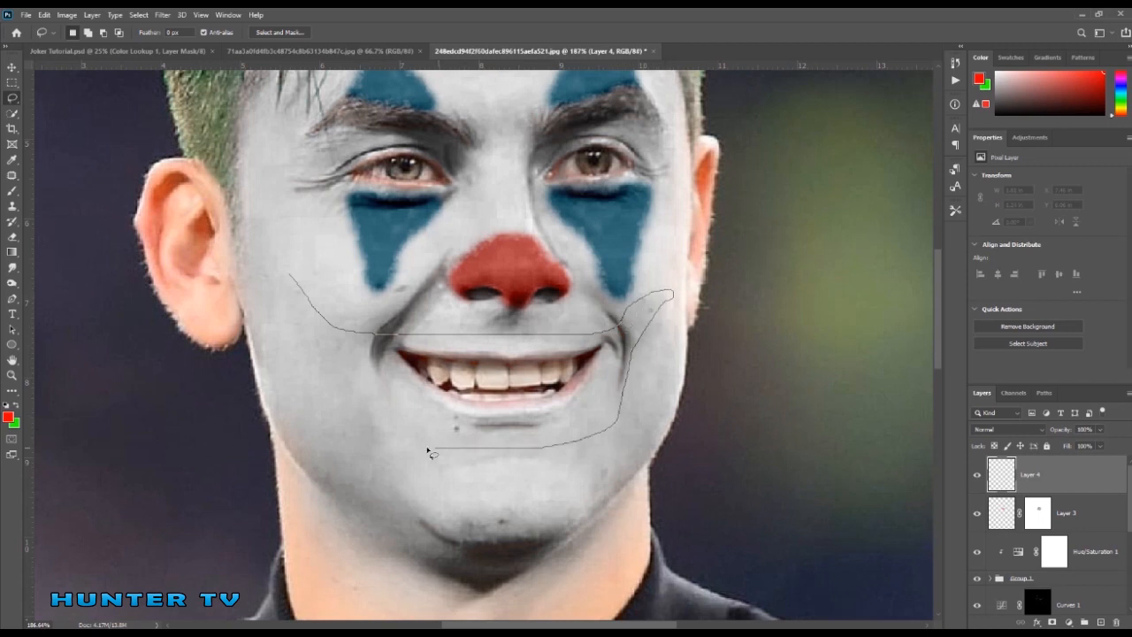
{"action": "left_click_drag", "start_coordinate": [295, 280], "coordinate": [297, 283]}
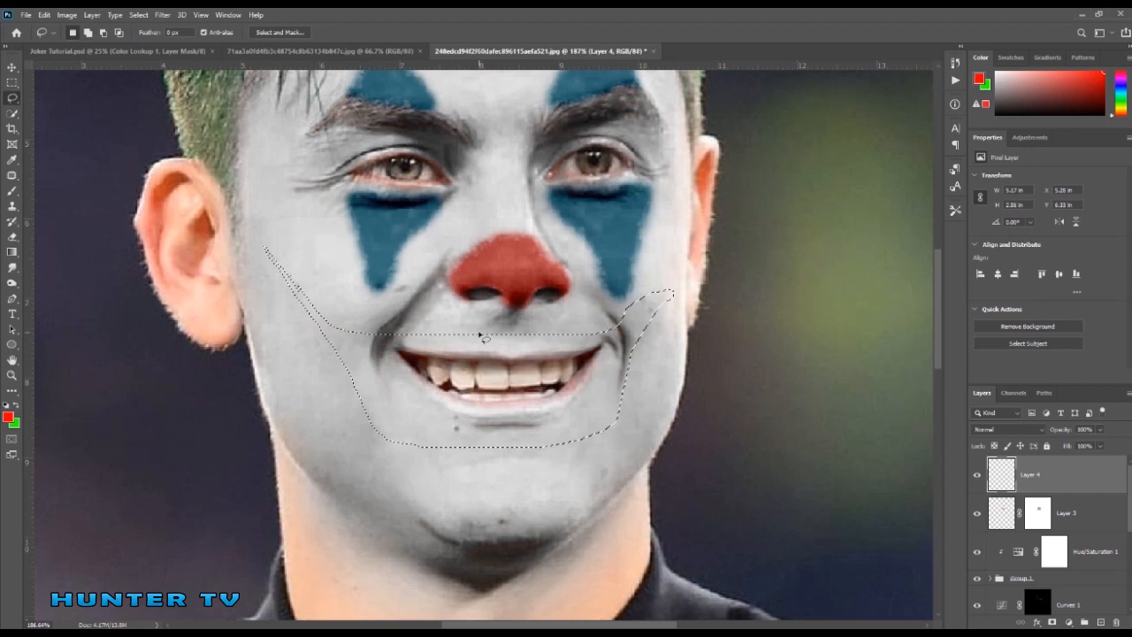
Step: Fill the smile selection with the red foreground colour, set Layer 4 to Linear Burn, and deselect
{"action": "key", "text": "alt+BackSpace"}
{"action": "left_click", "coordinate": [1008, 429]}
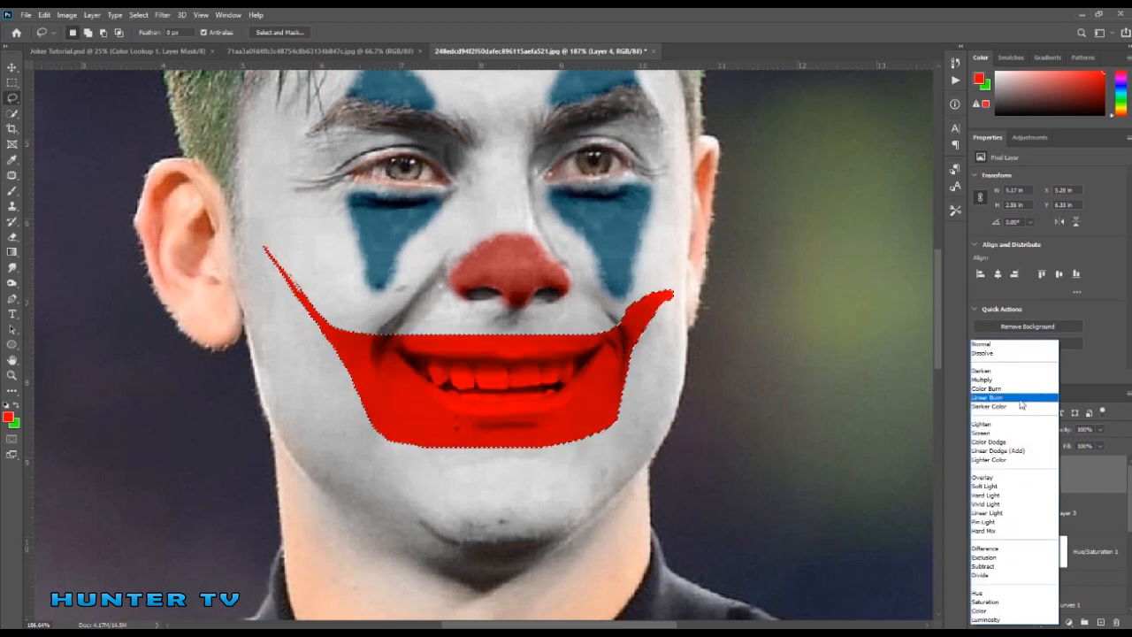
{"action": "left_click", "coordinate": [1009, 405]}
{"action": "key", "text": "ctrl+d"}
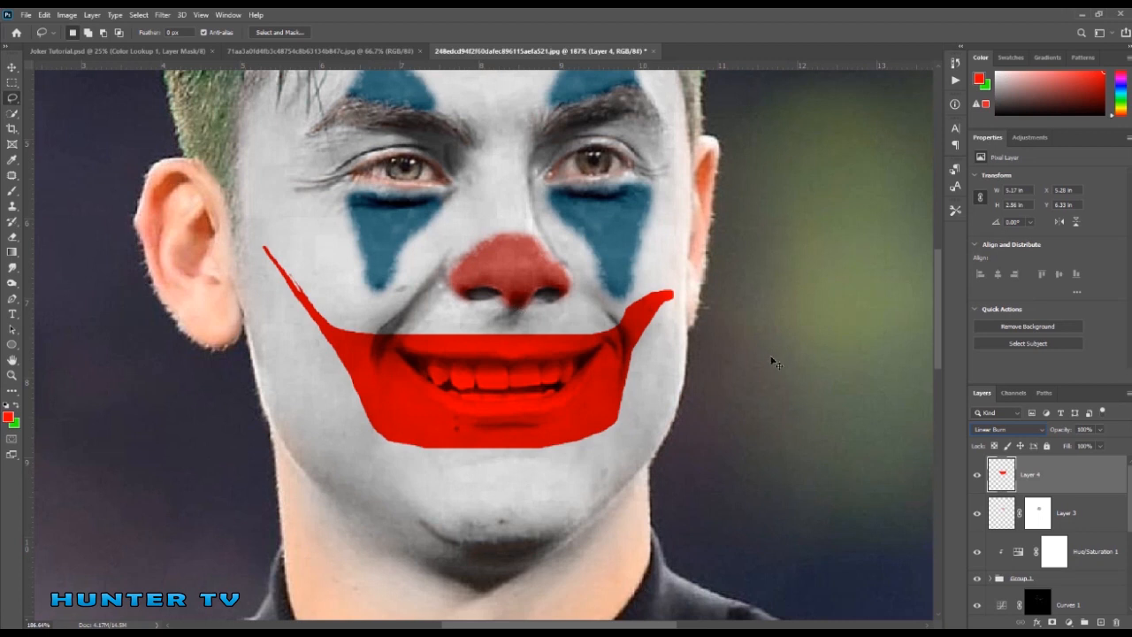
Step: Apply Hue/Saturation to the red smile on Layer 4 with saturation -39 and lightness +39
{"action": "key", "text": "ctrl+u"}
{"action": "mouse_move", "coordinate": [184, 215]}
{"action": "left_mouse_down"}
{"action": "mouse_move", "coordinate": [165, 218]}
{"action": "mouse_move", "coordinate": [207, 248]}
{"action": "left_mouse_up"}
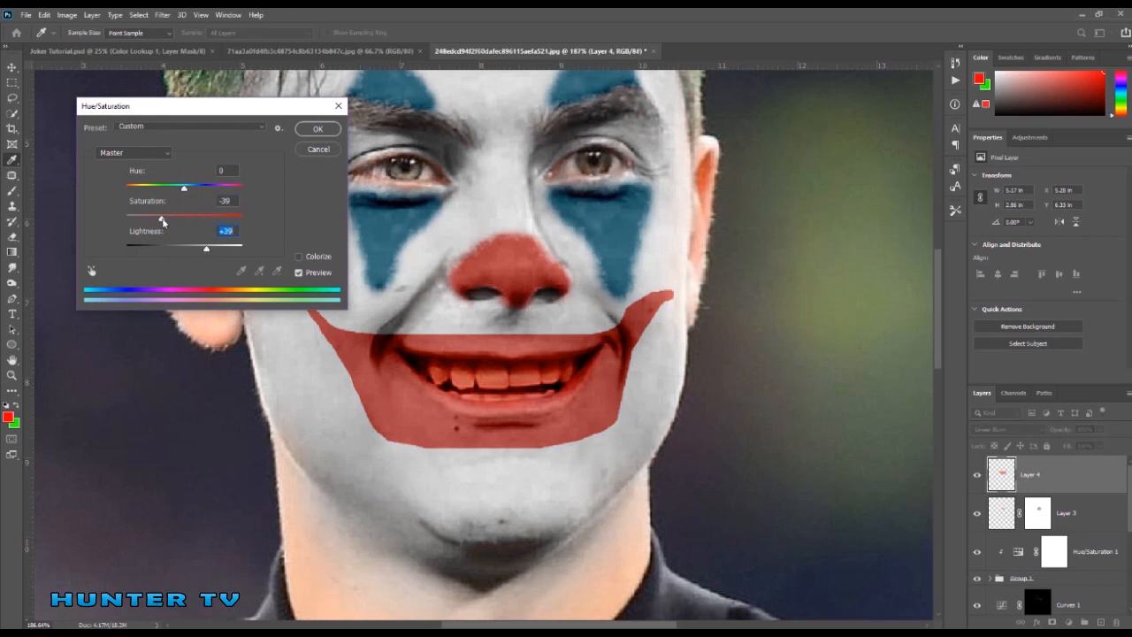
{"action": "left_click", "coordinate": [316, 129]}
{"action": "key", "text": "l"}
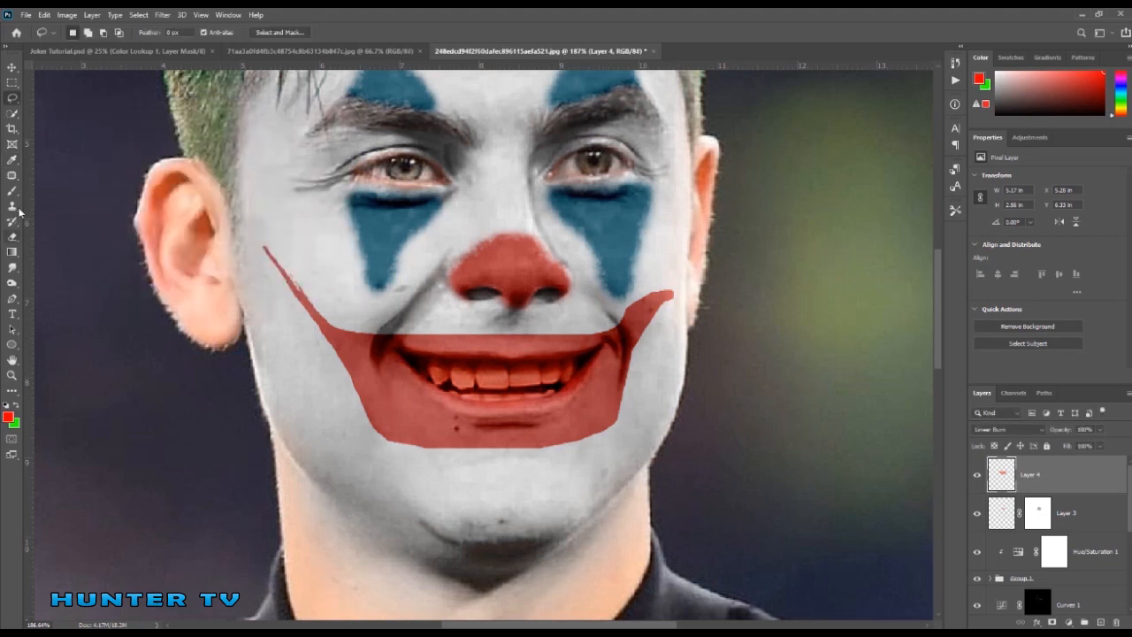
Step: Add a layer mask to Layer 4 and choose the textured 47 px brush for masking the smile
{"action": "left_click", "coordinate": [12, 191]}
{"action": "left_click", "coordinate": [1052, 622]}
{"action": "right_click", "coordinate": [324, 411]}
{"action": "left_click", "coordinate": [365, 335]}
{"action": "key", "text": "Return"}
{"action": "scroll", "coordinate": [591, 334], "scroll_direction": "up", "scroll_amount": 2}
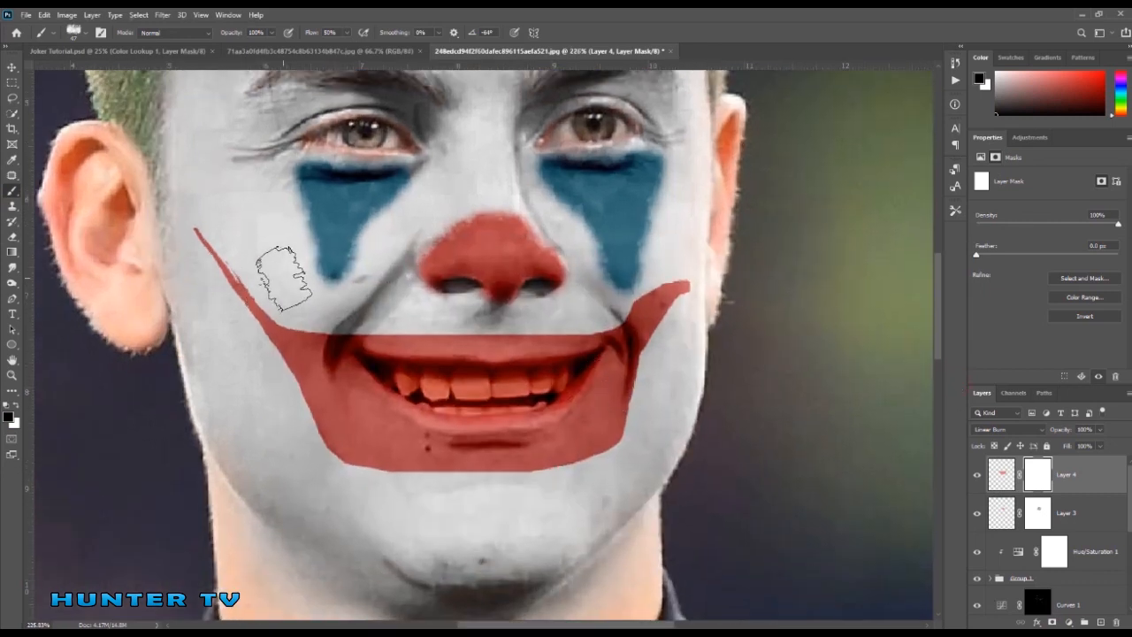
Step: Roughen the smile's left-hand and lower edges on the mask at 30% flow, using a 34 px brush at 0° for the lower edge
{"action": "left_click_drag", "start_coordinate": [346, 33], "coordinate": [337, 48]}
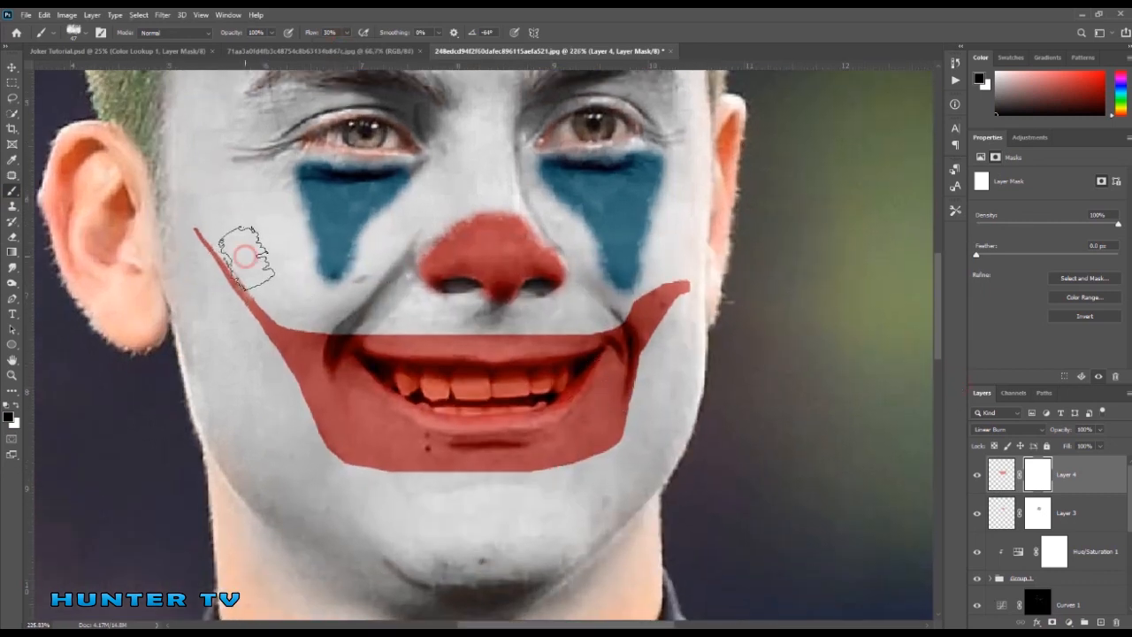
{"action": "mouse_move", "coordinate": [307, 427]}
{"action": "left_mouse_down"}
{"action": "mouse_move", "coordinate": [295, 429]}
{"action": "mouse_move", "coordinate": [281, 380]}
{"action": "left_mouse_up"}
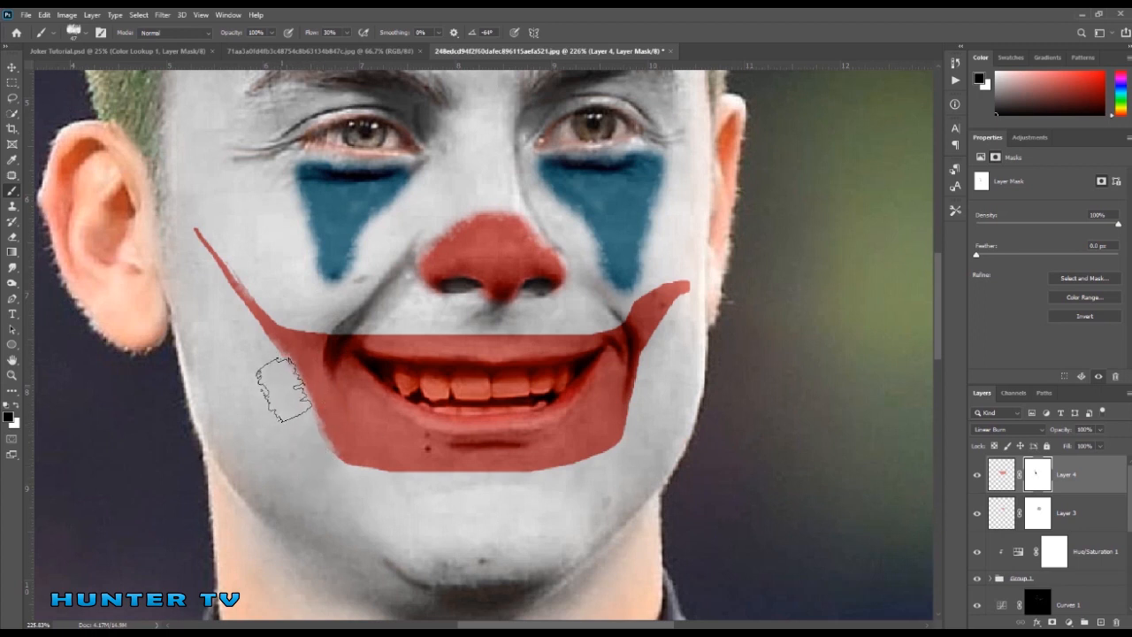
{"action": "right_click", "coordinate": [324, 473]}
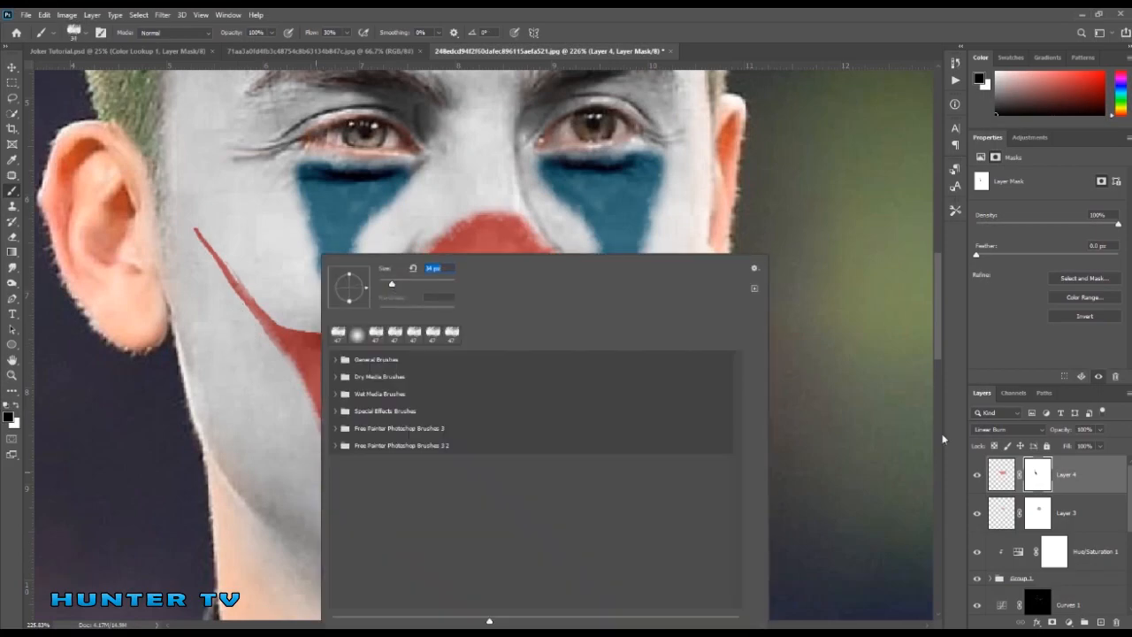
{"action": "key", "text": "Return"}
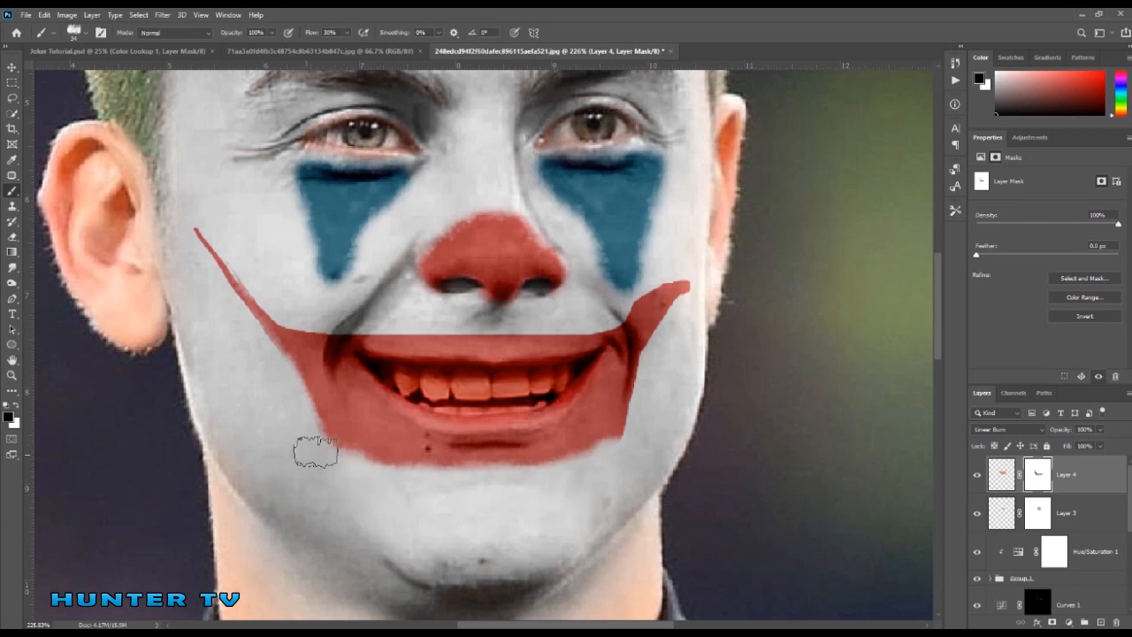
Step: Roughen the smile's right-hand and lower-left edges on the mask, rotating the textured brush to -100° for the right-hand edge
{"action": "right_click", "coordinate": [720, 423]}
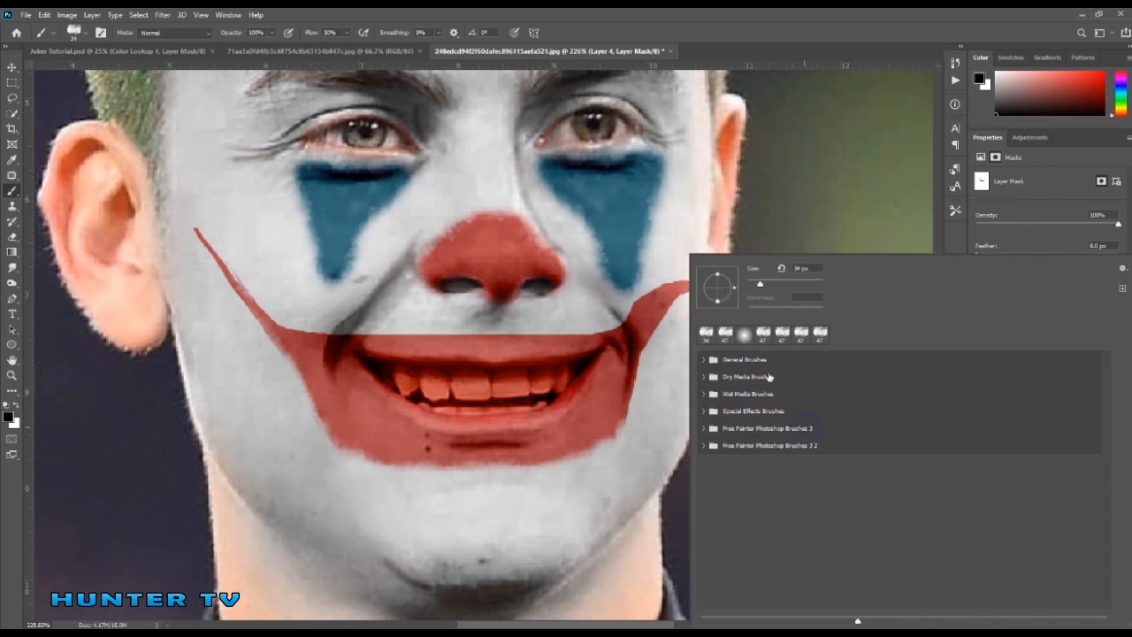
{"action": "mouse_move", "coordinate": [716, 306]}
{"action": "left_mouse_down"}
{"action": "mouse_move", "coordinate": [700, 345]}
{"action": "mouse_move", "coordinate": [715, 314]}
{"action": "left_mouse_up"}
{"action": "key", "text": "Return"}
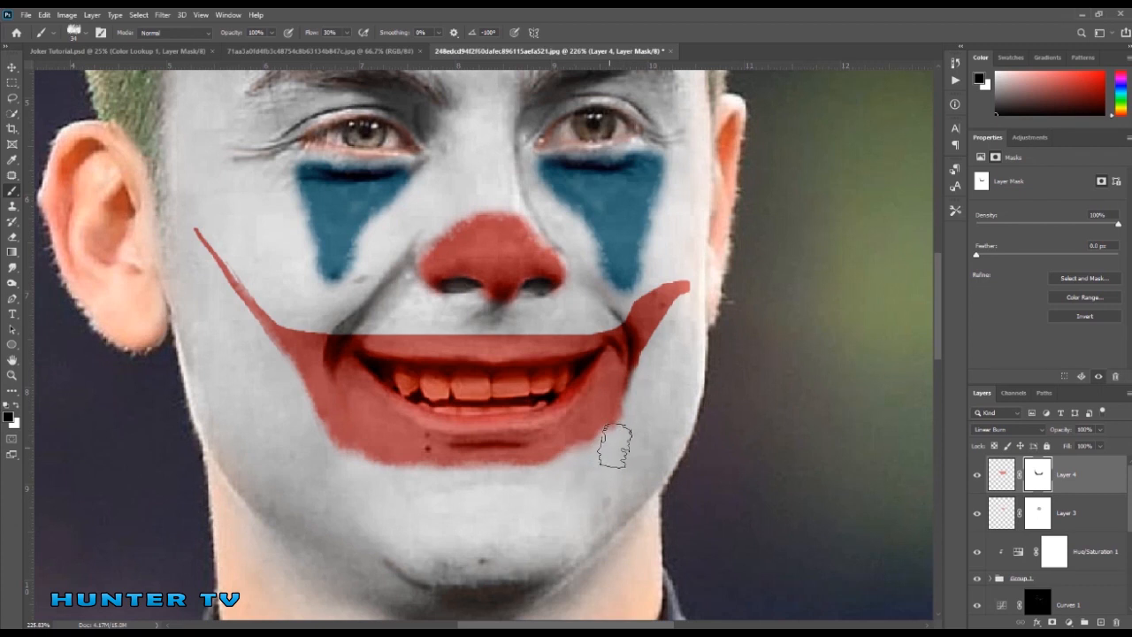
{"action": "right_click", "coordinate": [336, 472]}
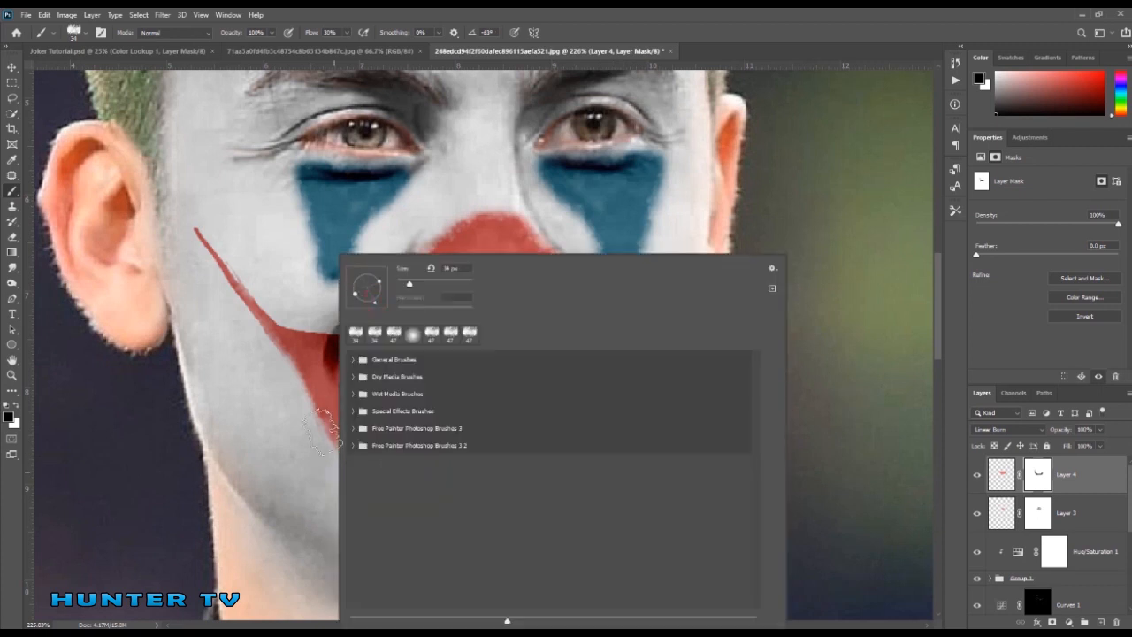
{"action": "left_click", "coordinate": [335, 421]}
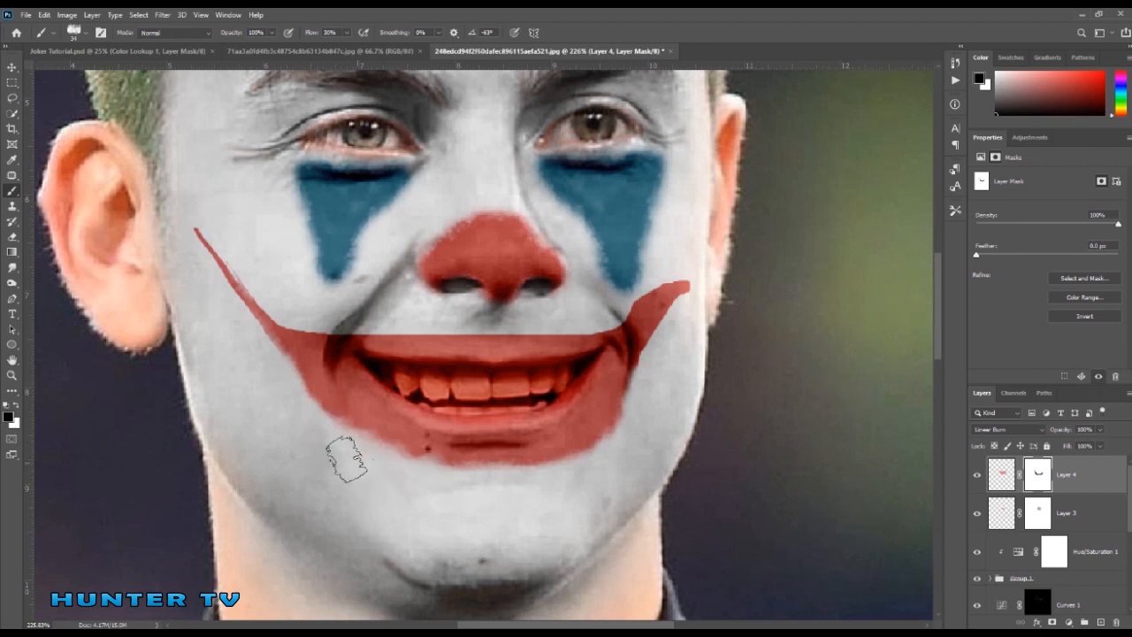
Step: Roughen the smile's upper edge and right-hand tip on the mask, rotating the 34 px brush to follow each edge
{"action": "right_click", "coordinate": [692, 347]}
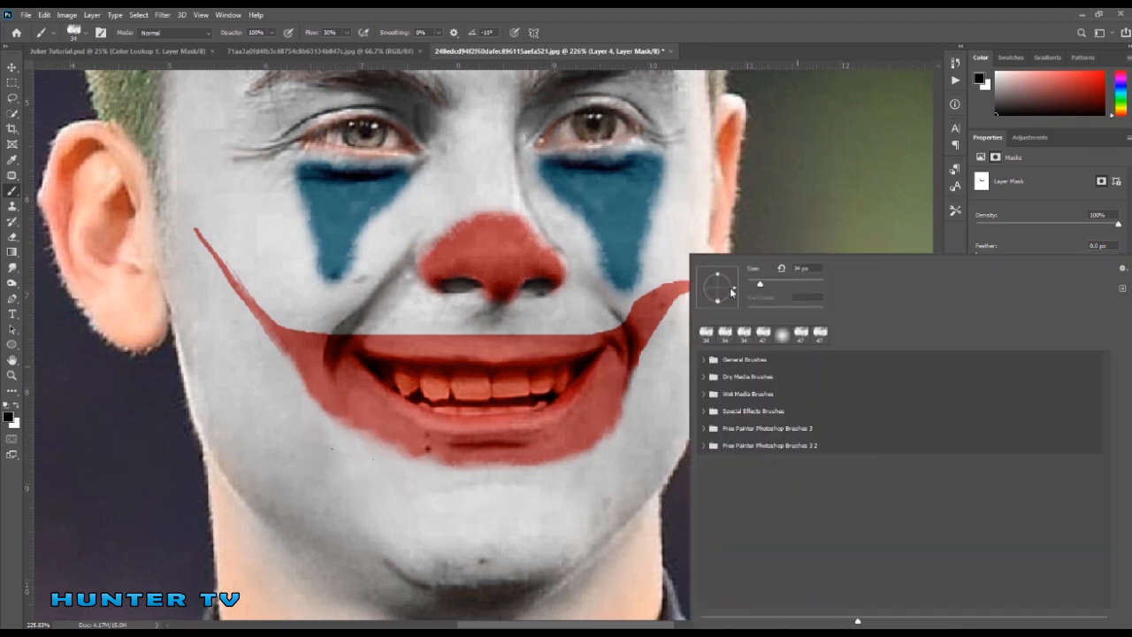
{"action": "left_click", "coordinate": [425, 313]}
{"action": "mouse_move", "coordinate": [347, 312]}
{"action": "left_mouse_down"}
{"action": "mouse_move", "coordinate": [448, 324]}
{"action": "mouse_move", "coordinate": [597, 312]}
{"action": "mouse_move", "coordinate": [550, 325]}
{"action": "mouse_move", "coordinate": [339, 321]}
{"action": "mouse_move", "coordinate": [559, 322]}
{"action": "mouse_move", "coordinate": [319, 324]}
{"action": "mouse_move", "coordinate": [588, 319]}
{"action": "mouse_move", "coordinate": [645, 279]}
{"action": "left_mouse_up"}
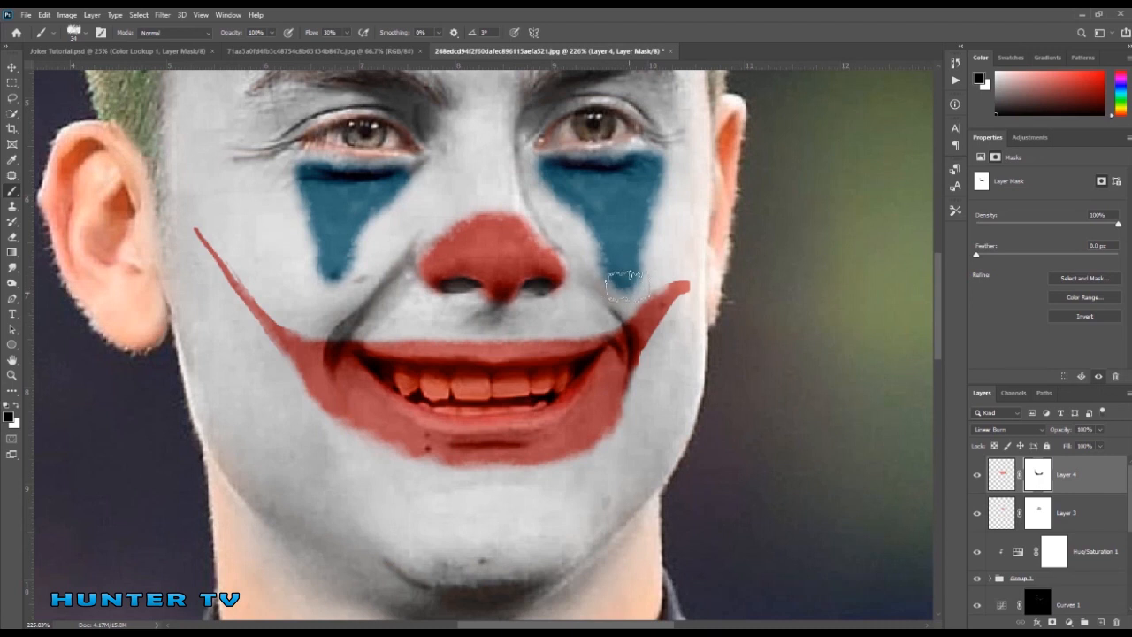
{"action": "right_click", "coordinate": [673, 446]}
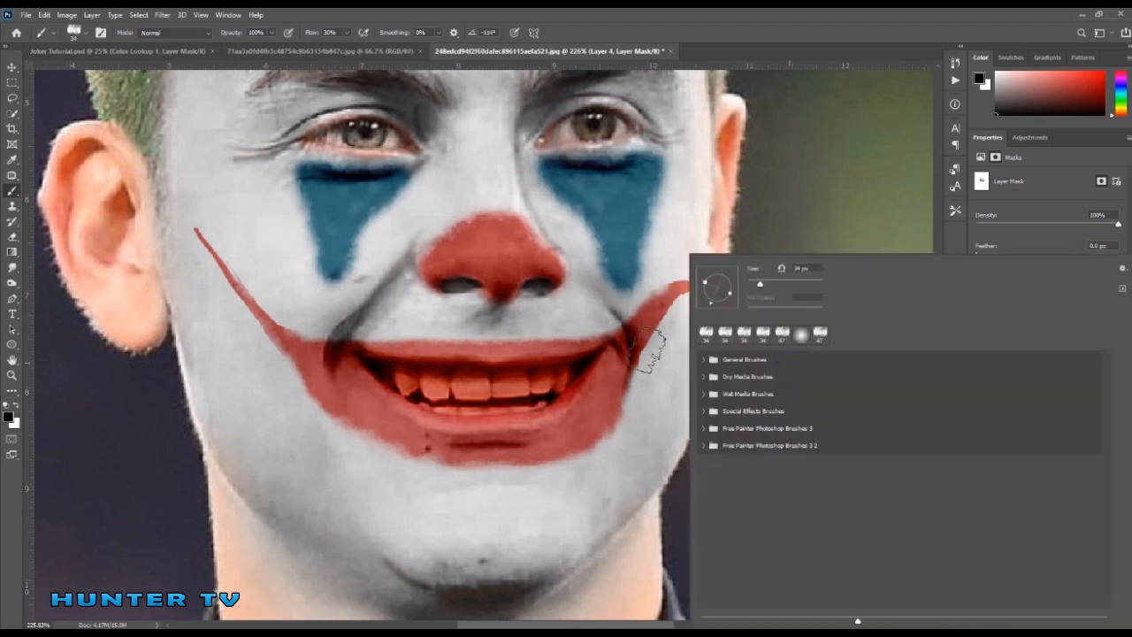
{"action": "key", "text": "Escape"}
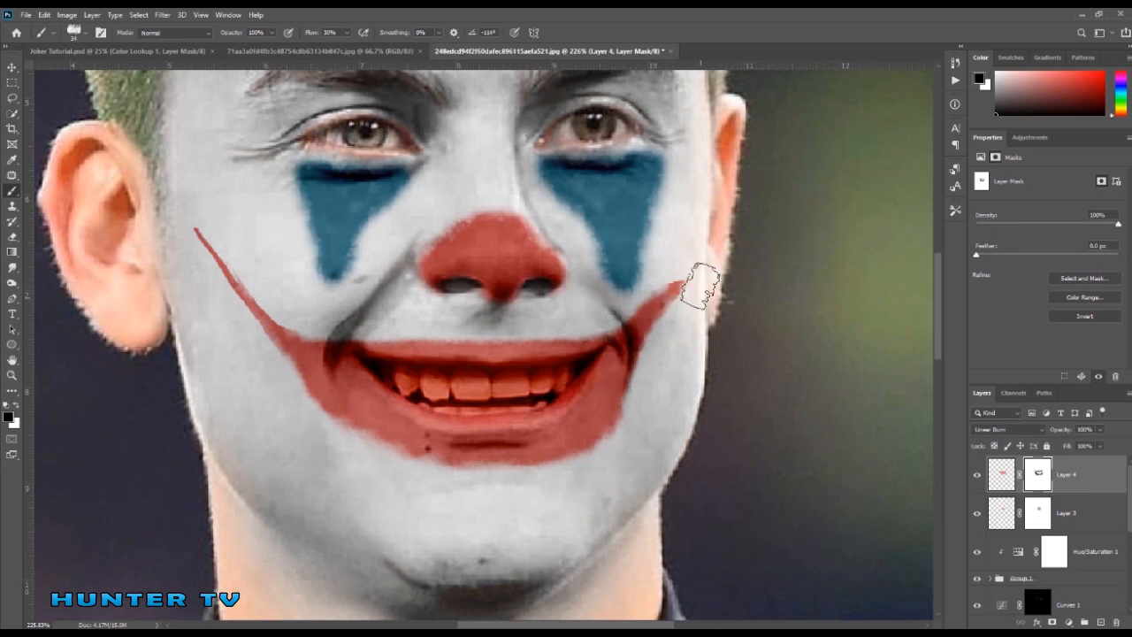
Step: Clear the red from the teeth on Layer 4's mask with a soft 15 px brush at 8% flow
{"action": "scroll", "coordinate": [254, 361], "scroll_direction": "down", "scroll_amount": 1}
{"action": "scroll", "coordinate": [255, 360], "scroll_direction": "down", "scroll_amount": 2}
{"action": "right_click", "coordinate": [255, 253]}
{"action": "left_click", "coordinate": [274, 335]}
{"action": "key", "text": "Return"}
{"action": "left_click_drag", "start_coordinate": [339, 50], "coordinate": [332, 49]}
{"action": "scroll", "coordinate": [288, 430], "scroll_direction": "up", "scroll_amount": 3}
{"action": "mouse_move", "coordinate": [368, 346]}
{"action": "left_mouse_down"}
{"action": "mouse_move", "coordinate": [439, 345]}
{"action": "mouse_move", "coordinate": [351, 333]}
{"action": "mouse_move", "coordinate": [427, 353]}
{"action": "mouse_move", "coordinate": [474, 339]}
{"action": "mouse_move", "coordinate": [352, 337]}
{"action": "left_mouse_up"}
{"action": "right_click", "coordinate": [351, 333], "text": "alt"}
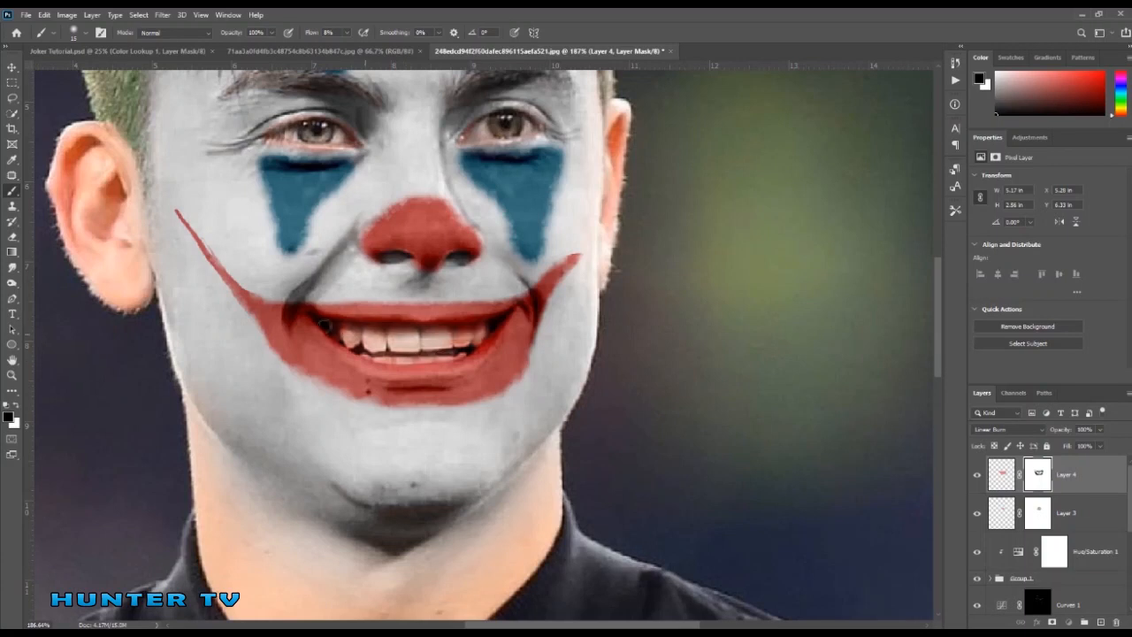
{"action": "left_click_drag", "start_coordinate": [461, 330], "coordinate": [470, 345]}
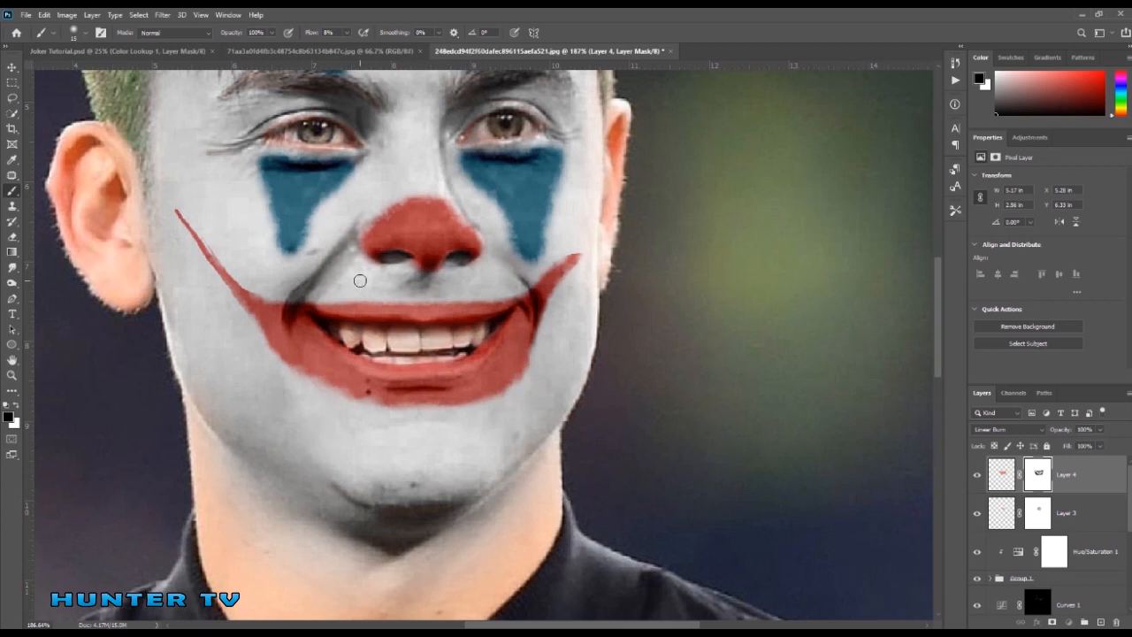
Step: Add a new layer and draw a closed hook-shaped Pen path on the forehead between the upper eye patches
{"action": "scroll", "coordinate": [332, 277], "scroll_direction": "down", "scroll_amount": 4}
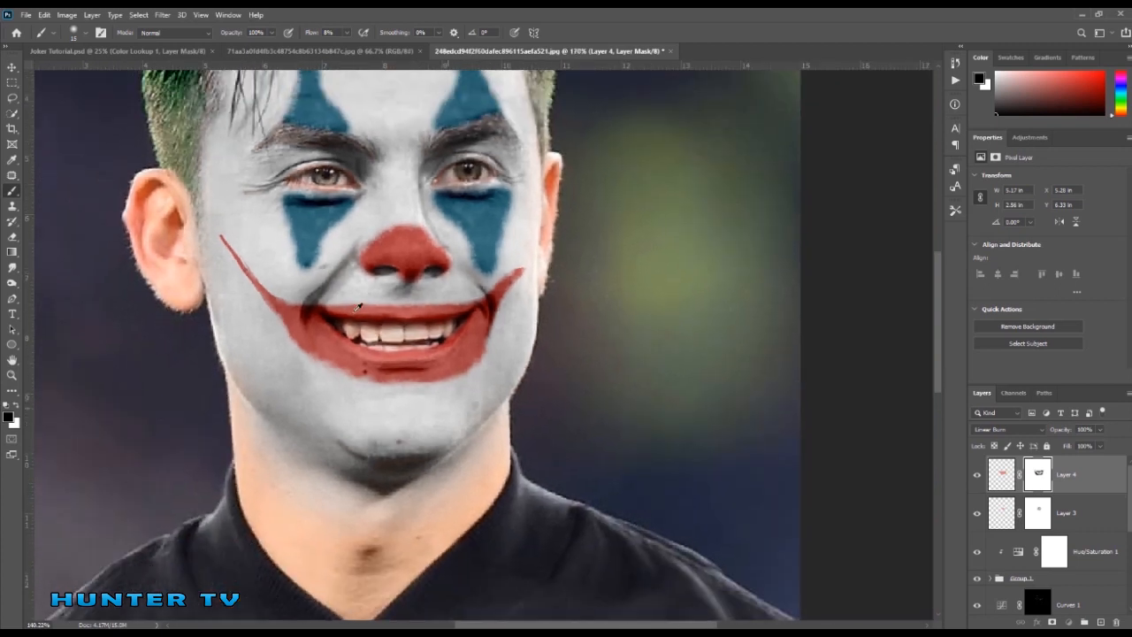
{"action": "scroll", "coordinate": [338, 304], "scroll_direction": "up", "scroll_amount": 1}
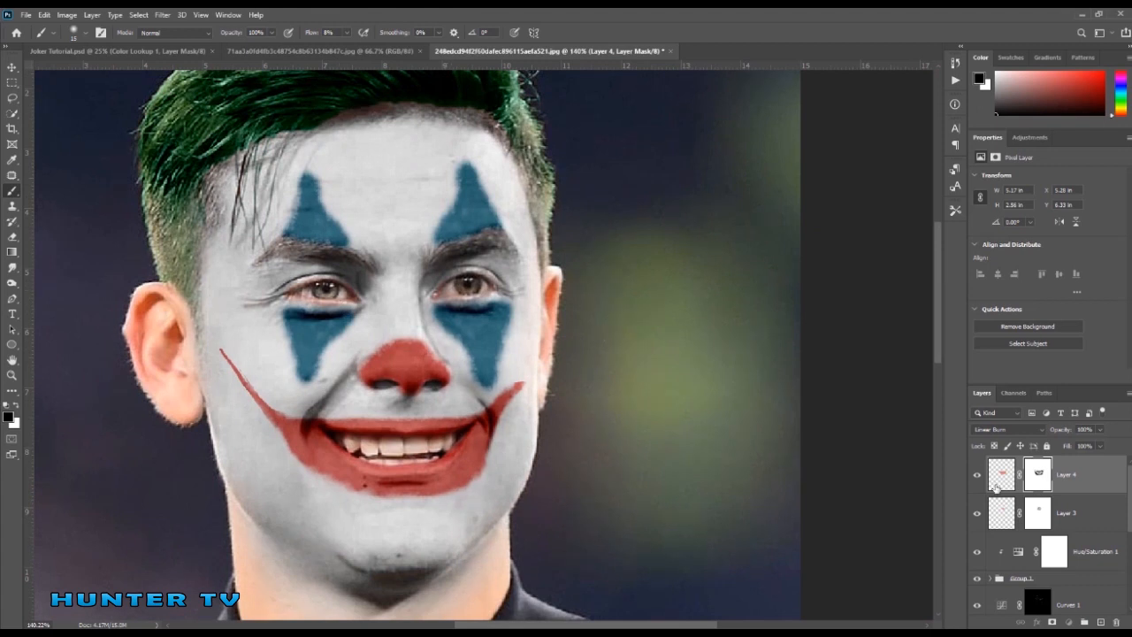
{"action": "left_click", "coordinate": [1100, 623]}
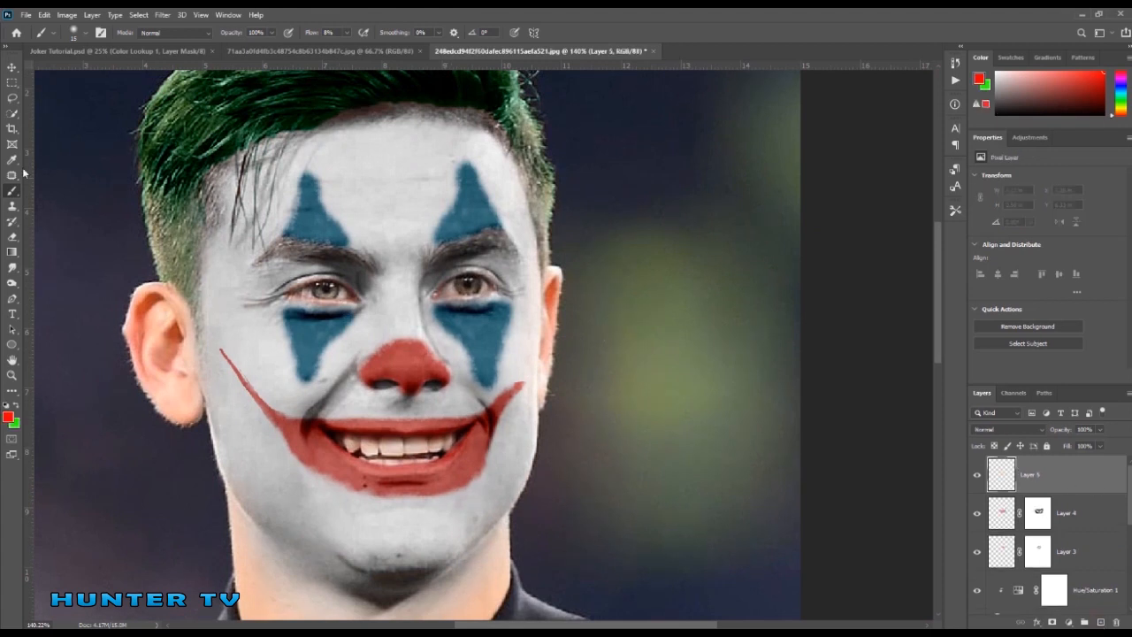
{"action": "key", "text": "p"}
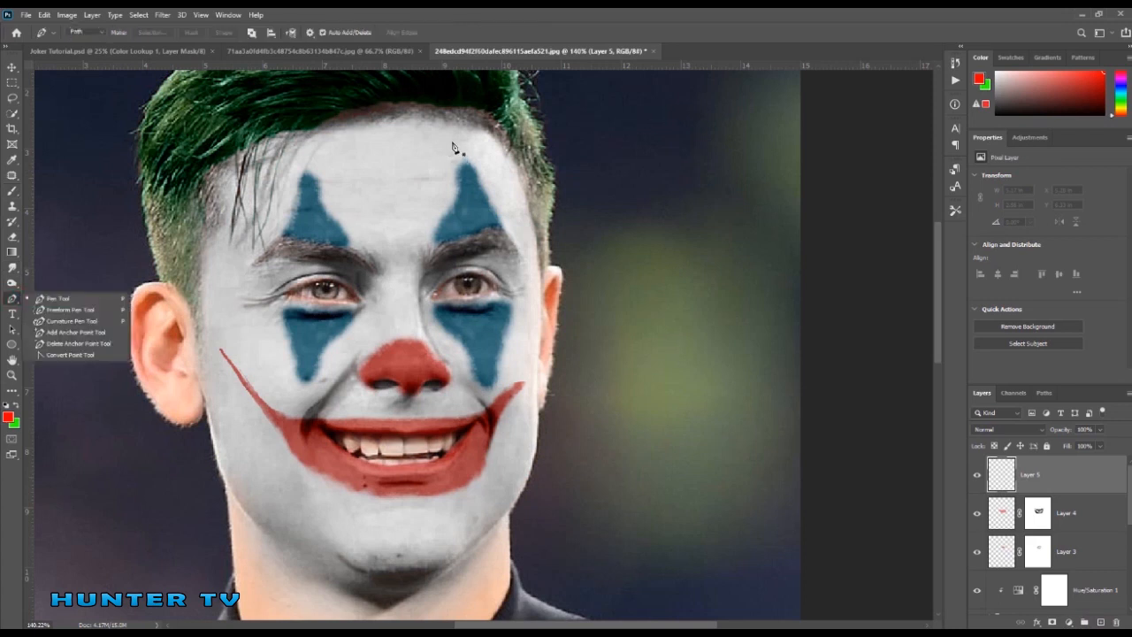
{"action": "left_click", "coordinate": [470, 146]}
{"action": "left_click_drag", "start_coordinate": [400, 139], "coordinate": [377, 155]}
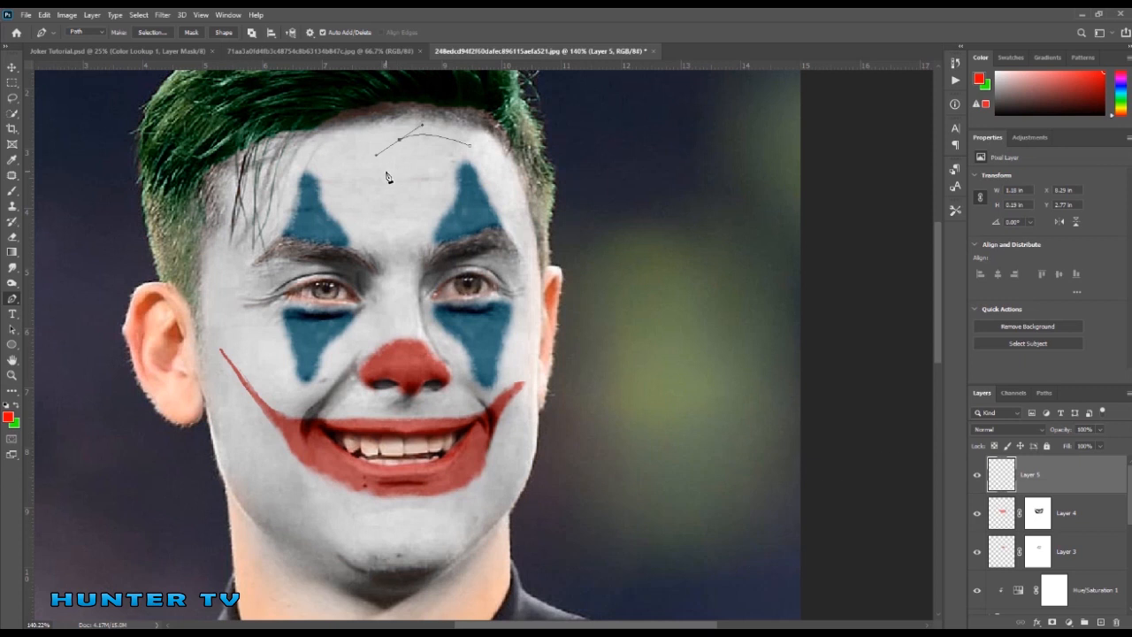
{"action": "mouse_move", "coordinate": [416, 190]}
{"action": "left_mouse_down"}
{"action": "mouse_move", "coordinate": [401, 205]}
{"action": "mouse_move", "coordinate": [426, 203]}
{"action": "mouse_move", "coordinate": [398, 193]}
{"action": "left_mouse_up"}
{"action": "left_click", "coordinate": [386, 174], "text": "alt"}
{"action": "left_click", "coordinate": [399, 139], "text": "alt"}
{"action": "left_click", "coordinate": [409, 153]}
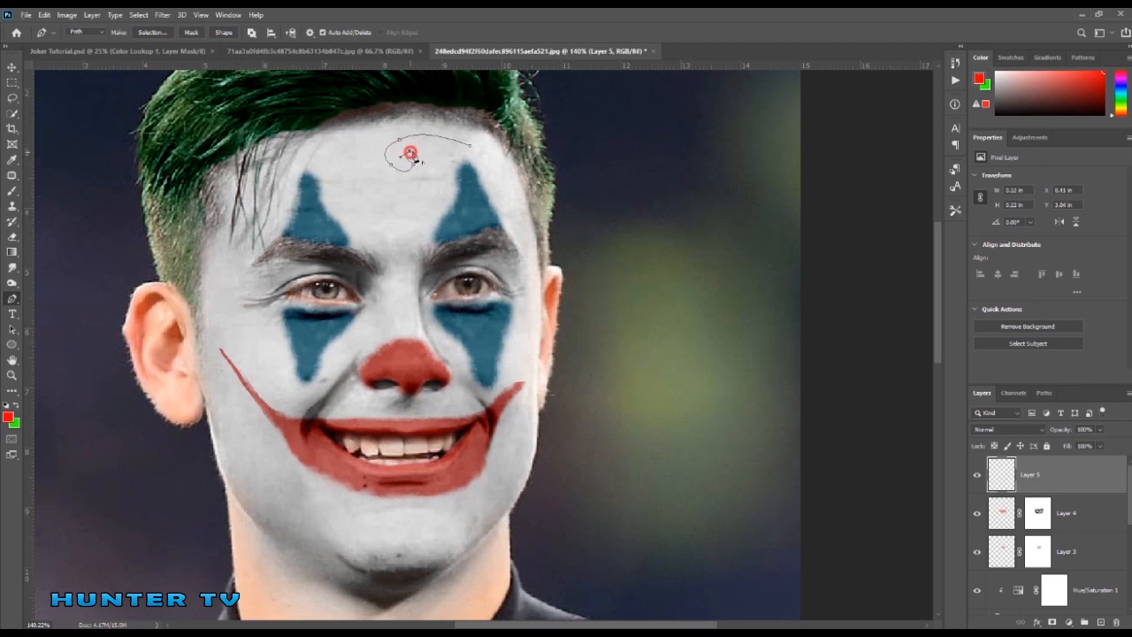
{"action": "left_click", "coordinate": [470, 145]}
Step: Convert the hook path into a selection, fill it with the red foreground colour on Layer 5, and deselect
{"action": "right_click", "coordinate": [413, 146]}
{"action": "left_click", "coordinate": [573, 188]}
{"action": "left_click", "coordinate": [629, 178]}
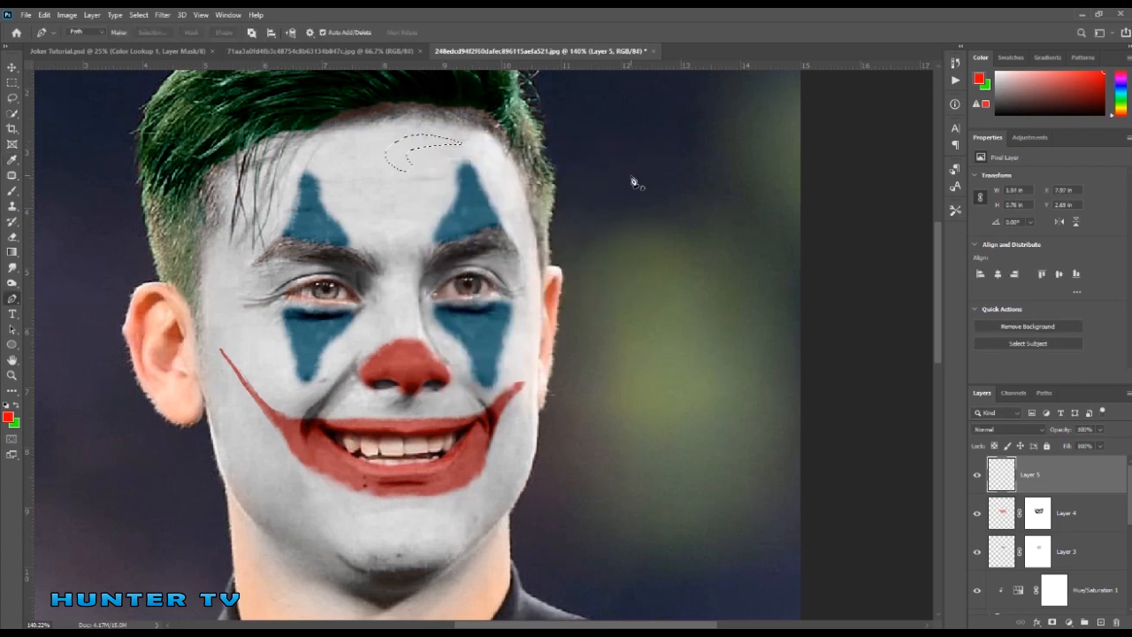
{"action": "key", "text": "alt+BackSpace"}
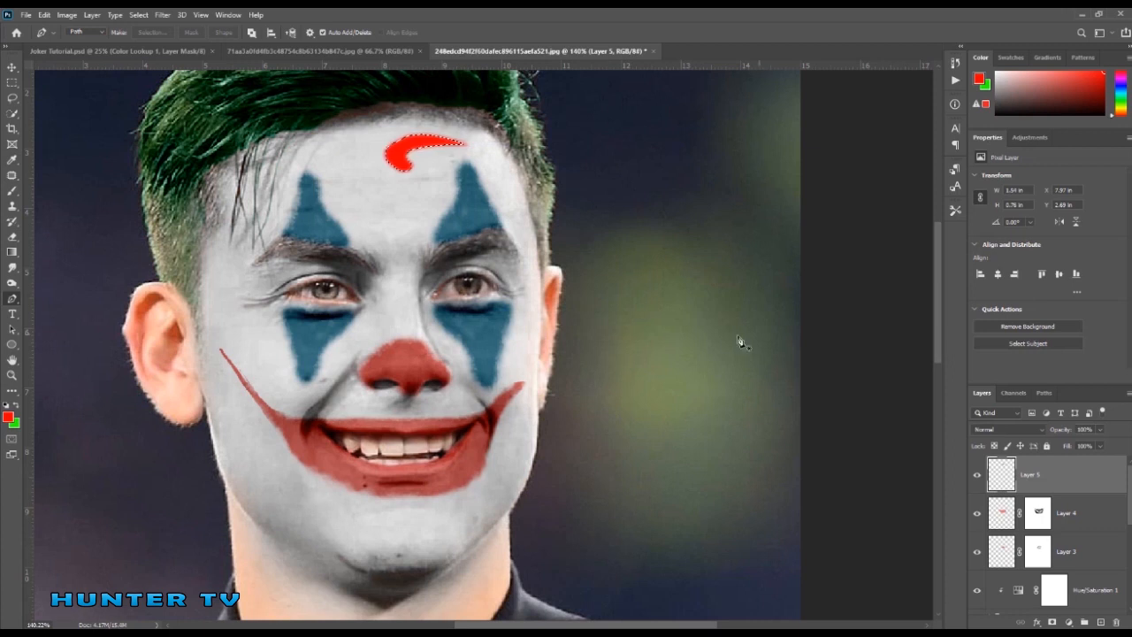
{"action": "key", "text": "Delete"}
{"action": "key", "text": "ctrl+d"}
{"action": "key", "text": "ctrl+z"}
Step: Transform the red hook by rotating, skewing and enlarging it, and place it above the right-hand eye patch
{"action": "key", "text": "ctrl+t"}
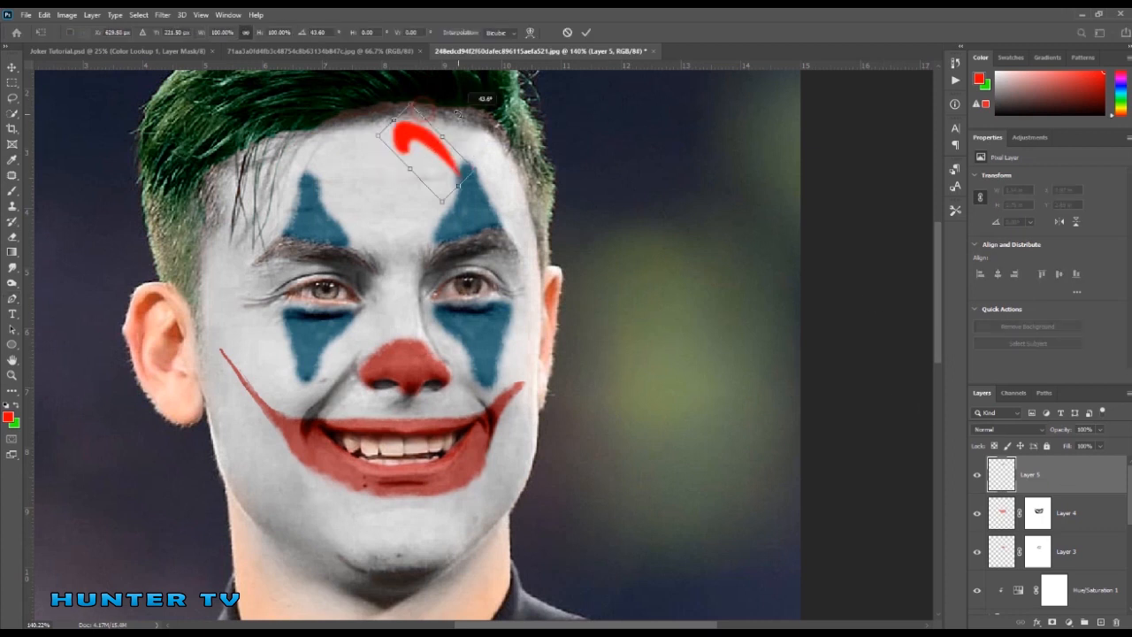
{"action": "left_click_drag", "start_coordinate": [374, 147], "coordinate": [347, 148]}
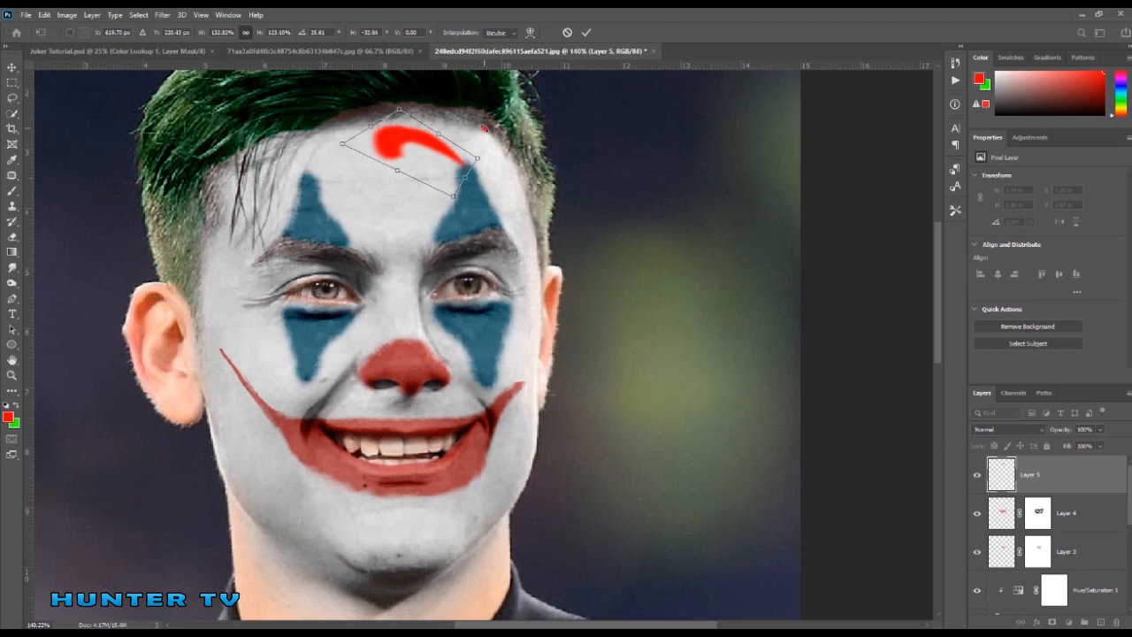
{"action": "mouse_move", "coordinate": [485, 127]}
{"action": "left_mouse_down"}
{"action": "mouse_move", "coordinate": [505, 127]}
{"action": "mouse_move", "coordinate": [500, 166]}
{"action": "mouse_move", "coordinate": [510, 168]}
{"action": "mouse_move", "coordinate": [485, 152]}
{"action": "left_mouse_up"}
{"action": "key", "text": "Return"}
{"action": "key", "text": "ctrl+t"}
{"action": "key", "text": "Return"}
Step: Add a layer mask to Layer 5 and duplicate the layer so a second hook sits above the left-hand eye patch
{"action": "left_click", "coordinate": [1051, 622]}
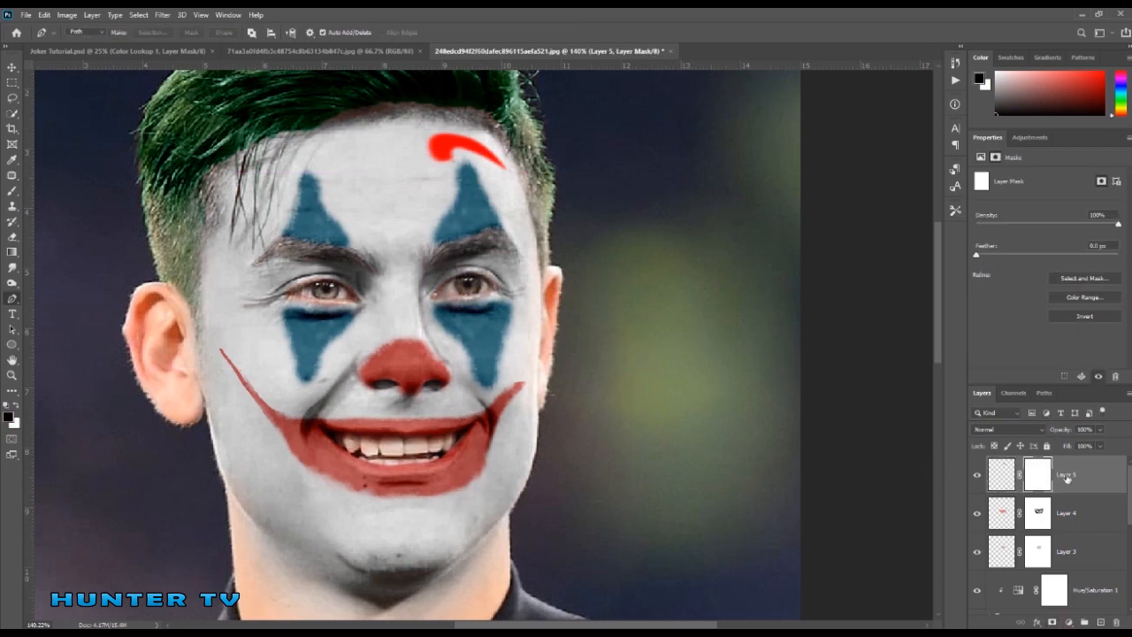
{"action": "key", "text": "ctrl+j"}
{"action": "key", "text": "v"}
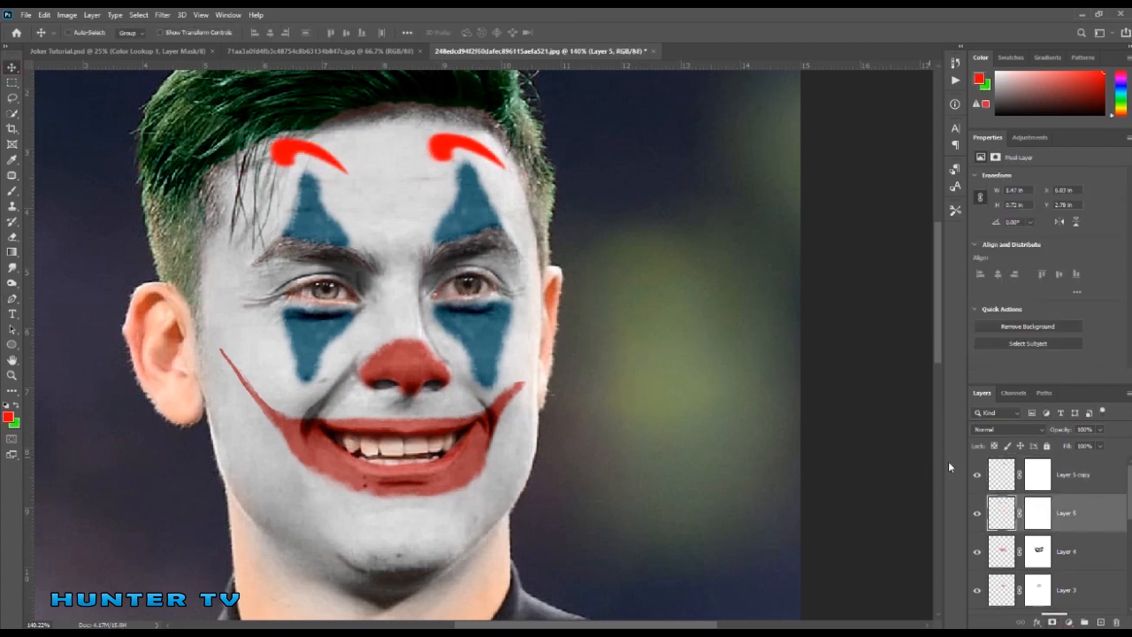
Step: Roughen the edges of the red forehead hook on Layer 5's mask with the textured 34 px brush at 43% flow
{"action": "key", "text": "b"}
{"action": "right_click", "coordinate": [621, 208]}
{"action": "left_click", "coordinate": [657, 291]}
{"action": "left_click", "coordinate": [348, 33]}
{"action": "right_click", "coordinate": [664, 149]}
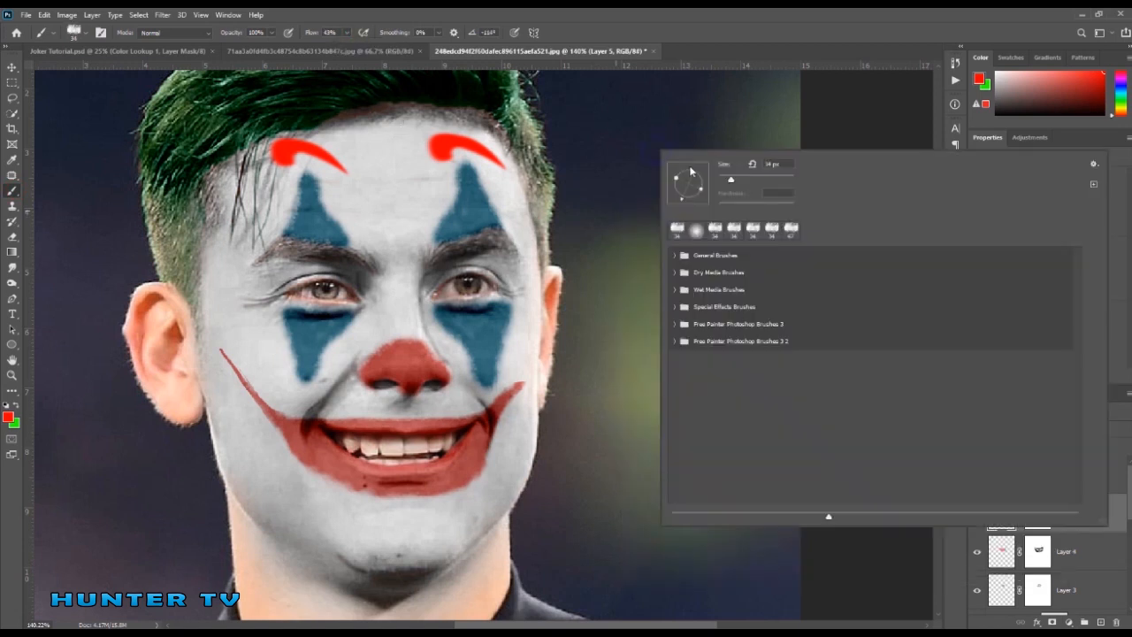
{"action": "left_click", "coordinate": [439, 123]}
{"action": "key", "text": "ctrl+z"}
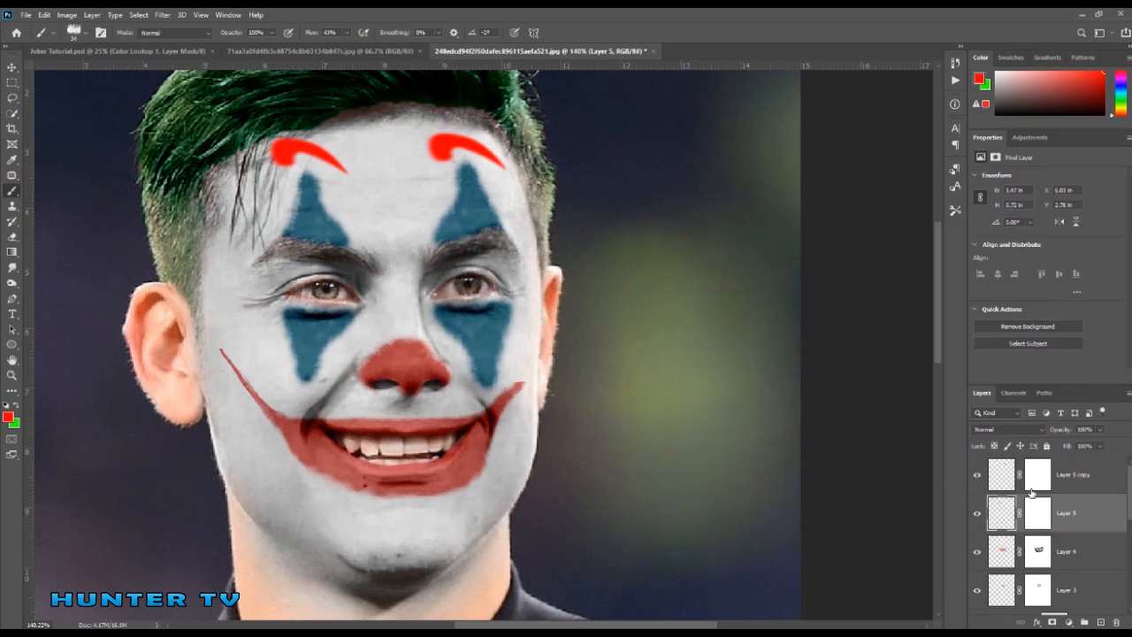
{"action": "left_click", "coordinate": [1037, 513]}
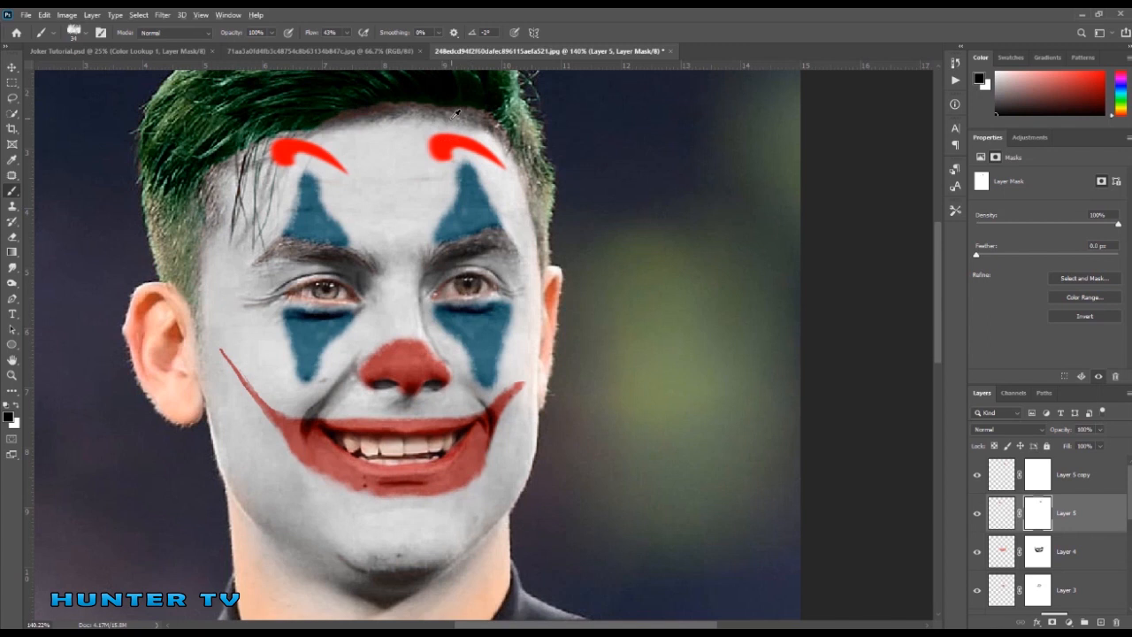
{"action": "scroll", "coordinate": [454, 115], "scroll_direction": "up", "scroll_amount": 2}
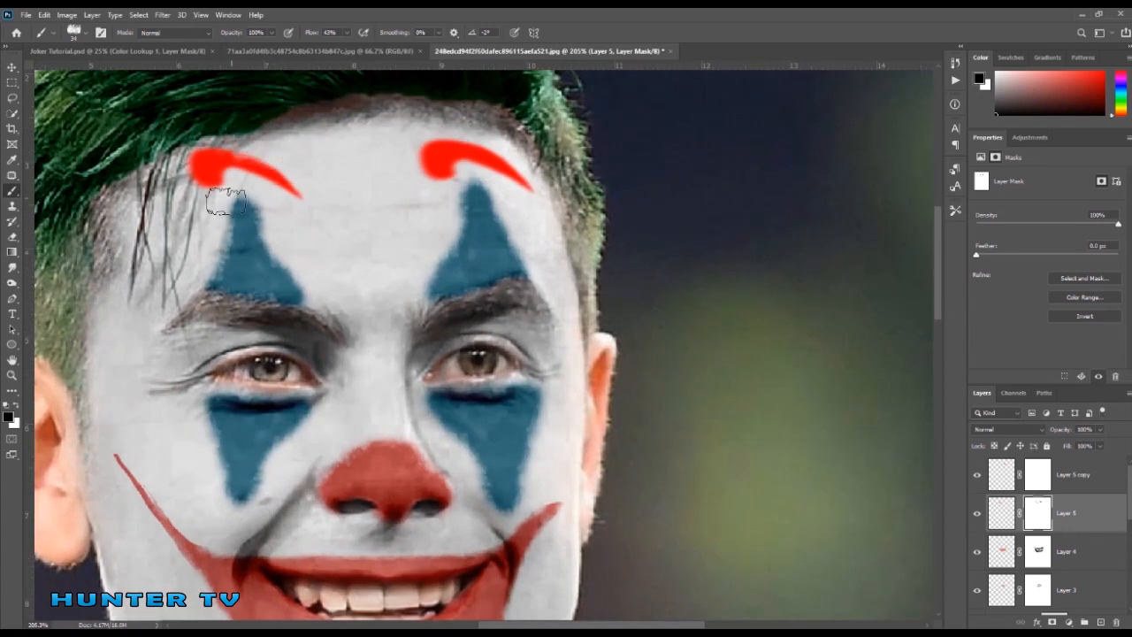
{"action": "right_click", "coordinate": [425, 222]}
{"action": "left_click_drag", "start_coordinate": [480, 255], "coordinate": [454, 238]}
{"action": "left_click", "coordinate": [269, 198]}
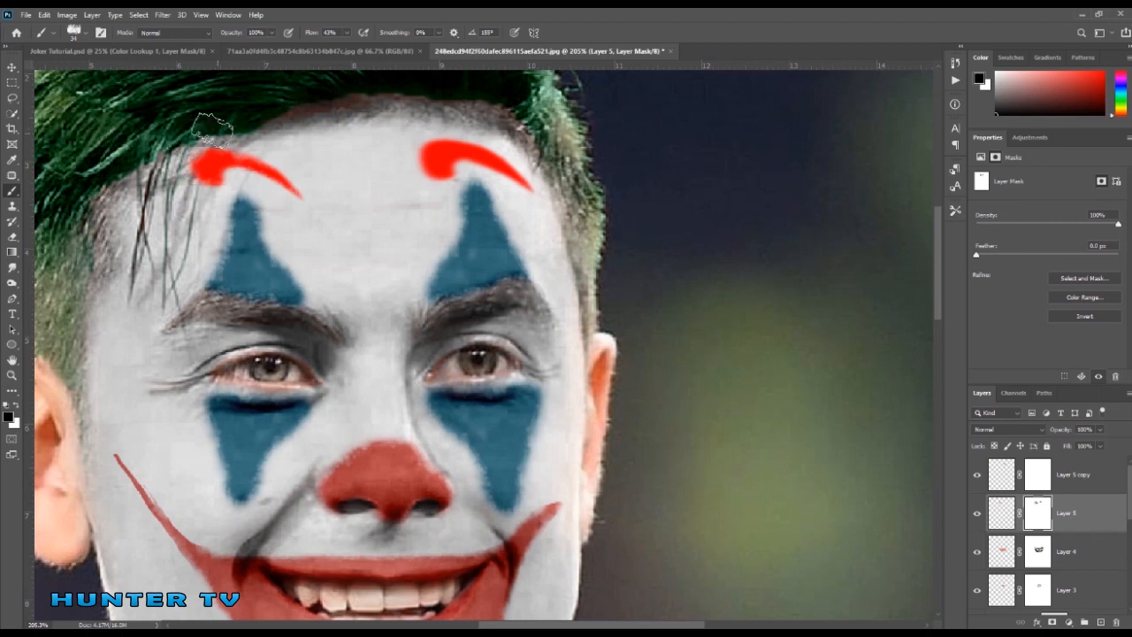
Step: Move the roughened Layer 5 hook above the right-hand eye patch
{"action": "key", "text": "ctrl+t"}
{"action": "left_click_drag", "start_coordinate": [258, 166], "coordinate": [497, 169]}
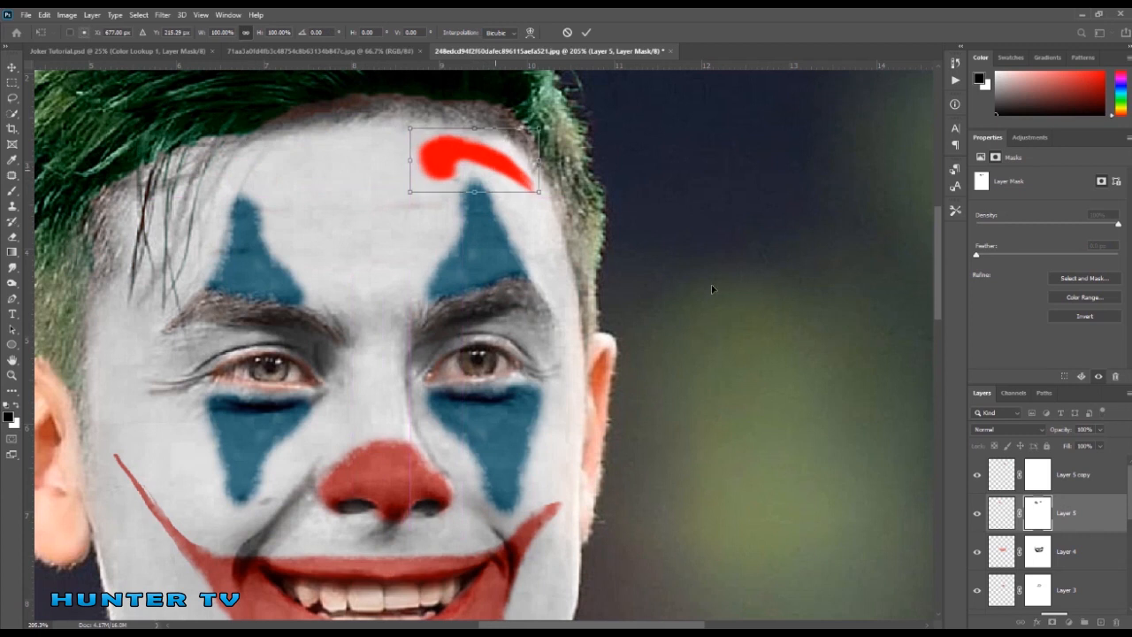
{"action": "key", "text": "Return"}
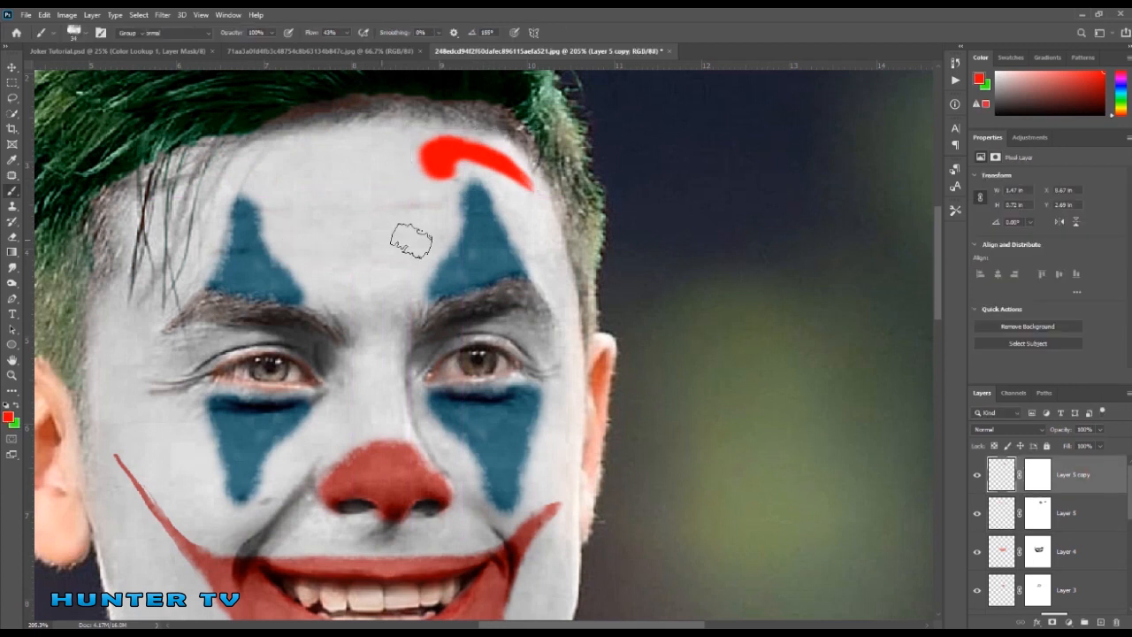
Step: Move the Layer 5 copy hook above the left-hand eye patch and flip it horizontally
{"action": "key", "text": "v"}
{"action": "mouse_move", "coordinate": [432, 163]}
{"action": "left_mouse_down"}
{"action": "mouse_move", "coordinate": [213, 177]}
{"action": "mouse_move", "coordinate": [270, 173]}
{"action": "mouse_move", "coordinate": [264, 181]}
{"action": "left_mouse_up"}
{"action": "key", "text": "ctrl+t"}
{"action": "right_click", "coordinate": [303, 187]}
{"action": "left_click", "coordinate": [329, 386]}
{"action": "key", "text": "Return"}
Step: Set the blend mode of both forehead hook layers, Layer 5 and Layer 5 copy, to Linear Burn
{"action": "left_click", "coordinate": [1066, 513]}
{"action": "left_click", "coordinate": [1008, 429]}
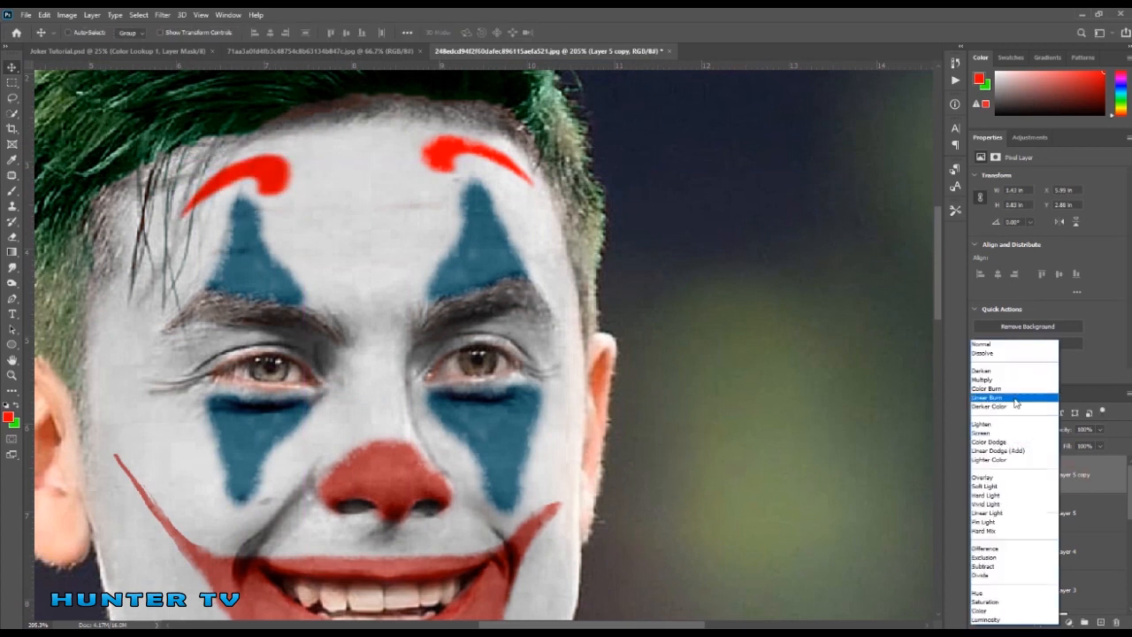
{"action": "left_click", "coordinate": [1019, 403]}
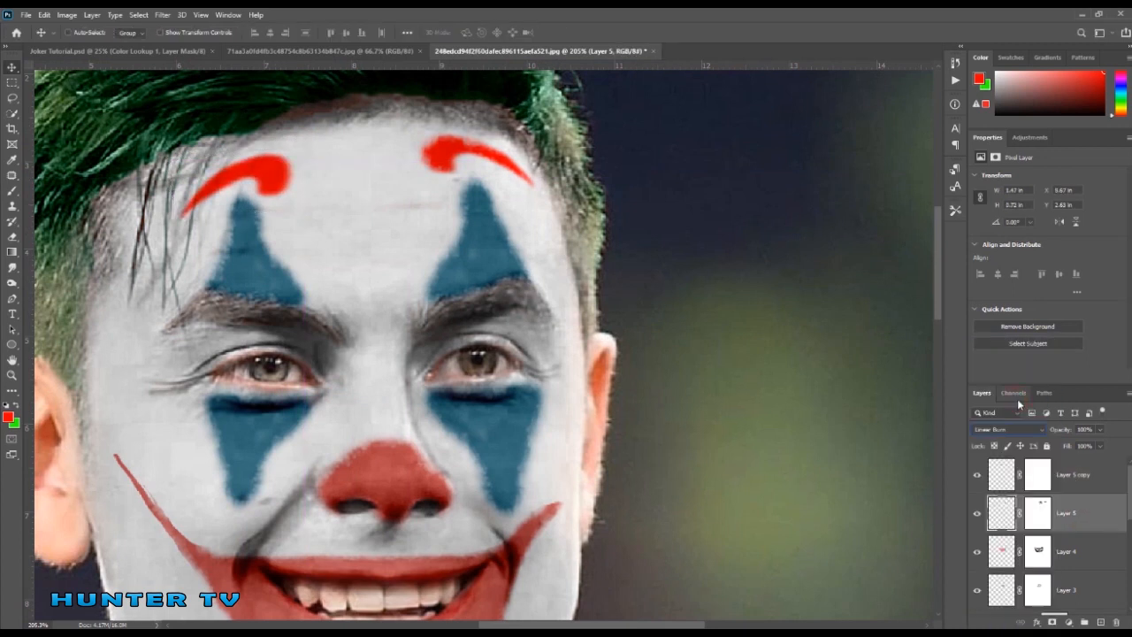
Step: Roughen the edges of the red forehead hook on Layer 5 copy's mask with the textured 34 px brush, rotating its tip to follow the curve
{"action": "left_click", "coordinate": [1080, 478]}
{"action": "left_click", "coordinate": [13, 191]}
{"action": "right_click", "coordinate": [322, 217]}
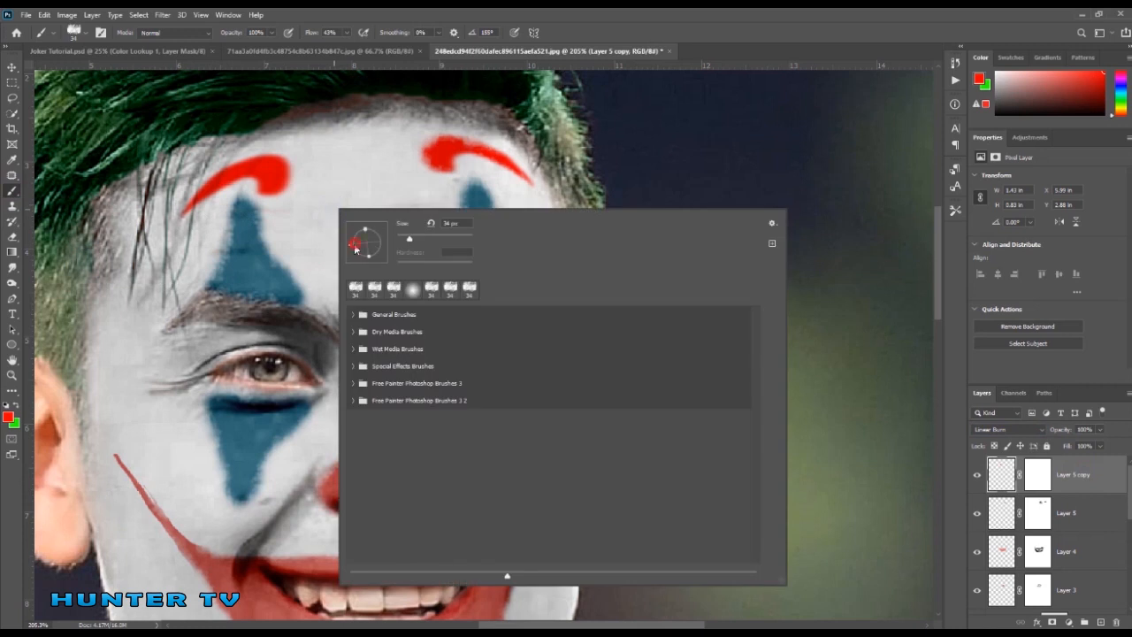
{"action": "left_click", "coordinate": [249, 140]}
{"action": "key", "text": "ctrl+z"}
{"action": "left_click", "coordinate": [1035, 474]}
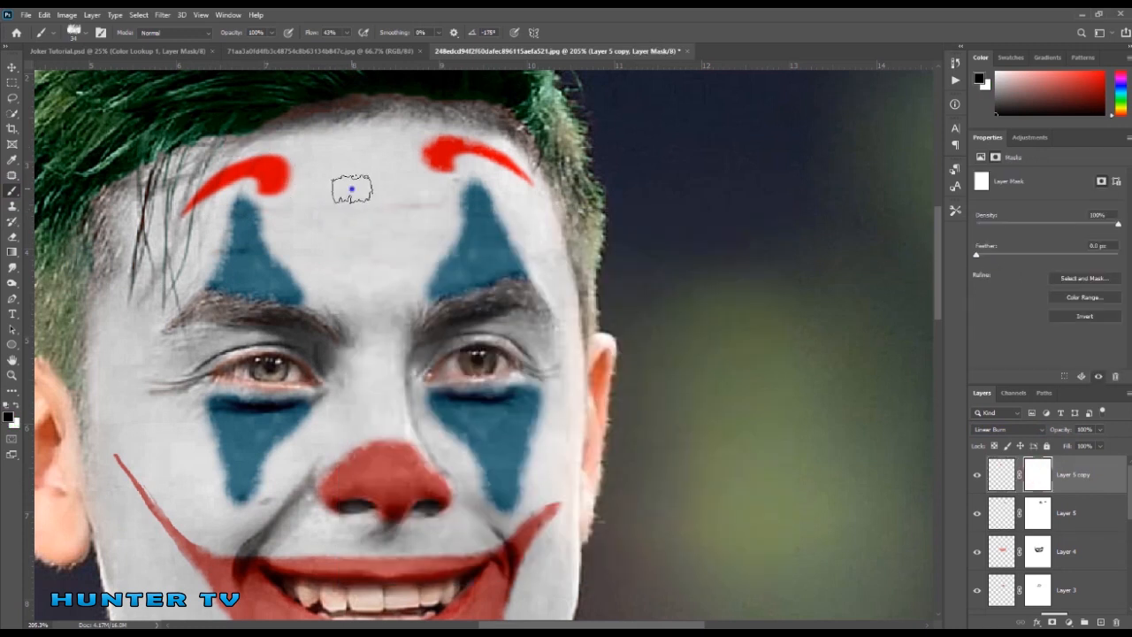
{"action": "right_click", "coordinate": [327, 187]}
{"action": "left_click", "coordinate": [370, 225]}
{"action": "key", "text": "Escape"}
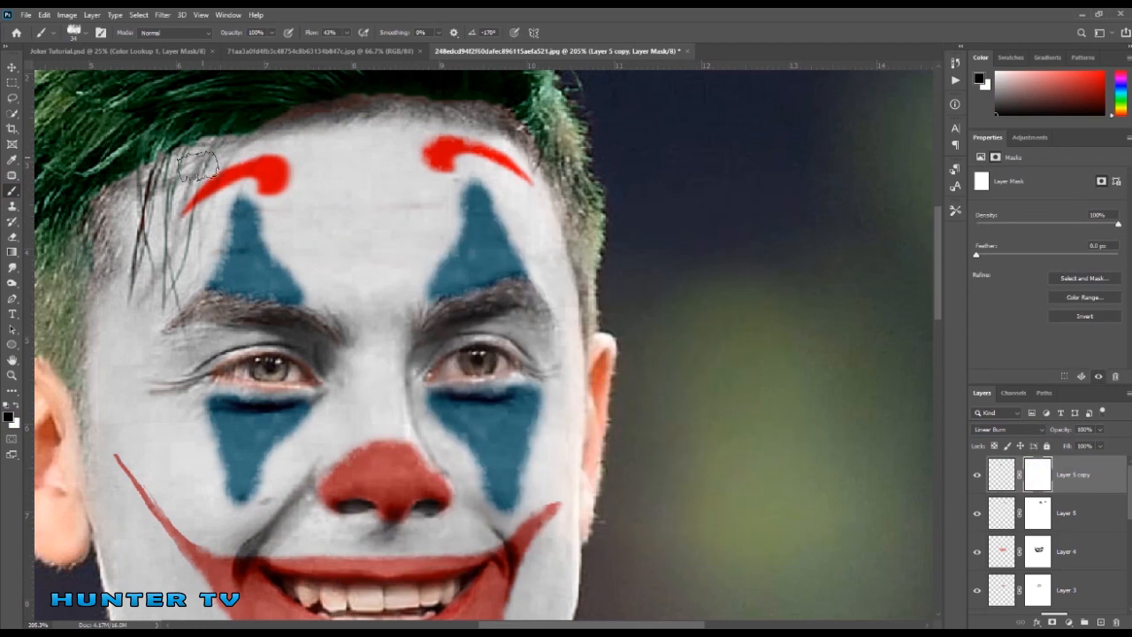
{"action": "right_click", "coordinate": [240, 237]}
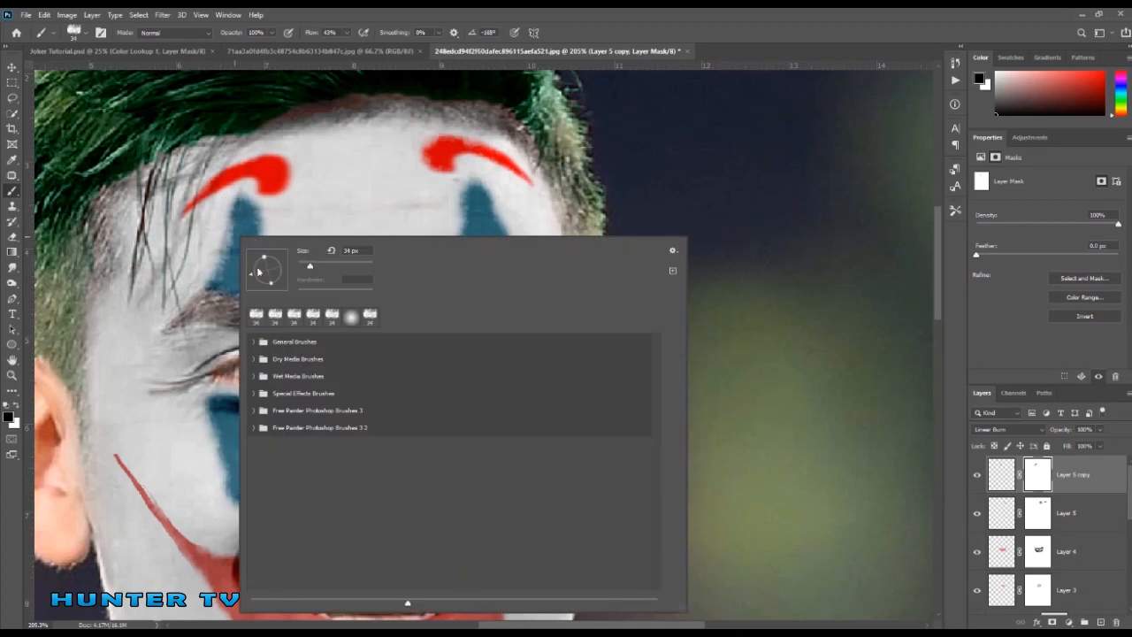
{"action": "key", "text": "Escape"}
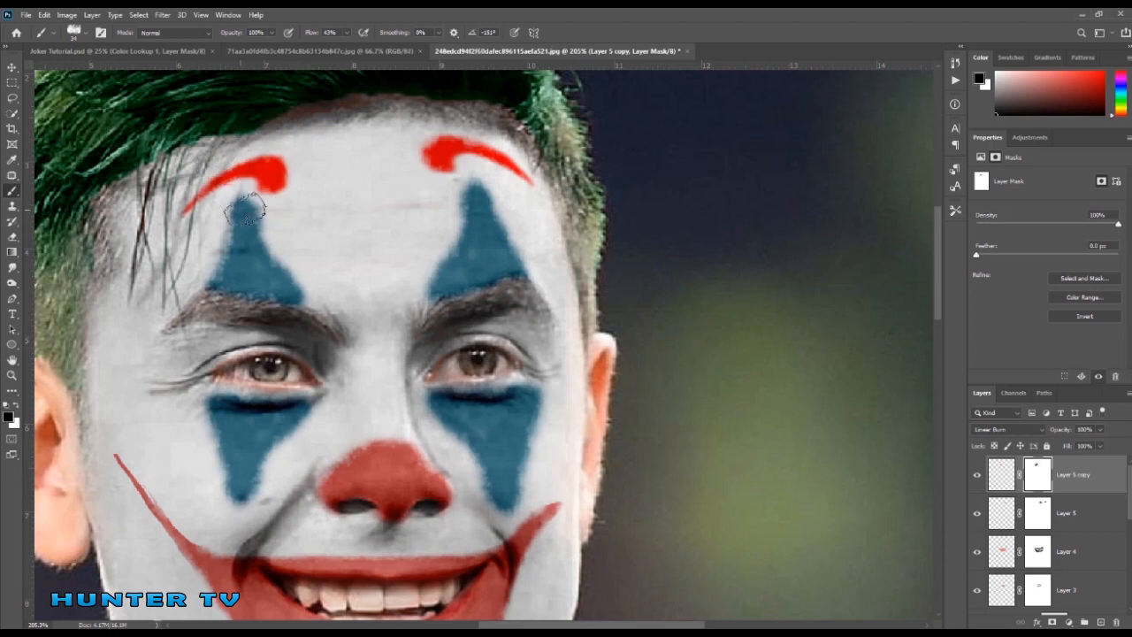
Step: Choose the KYLE Ultimate Charcoal Pencil 25px brush from the Dry Media Brushes and set its flow to 29%
{"action": "scroll", "coordinate": [348, 374], "scroll_direction": "down", "scroll_amount": 9}
{"action": "scroll", "coordinate": [348, 375], "scroll_direction": "up", "scroll_amount": 3}
{"action": "scroll", "coordinate": [348, 374], "scroll_direction": "up", "scroll_amount": 1}
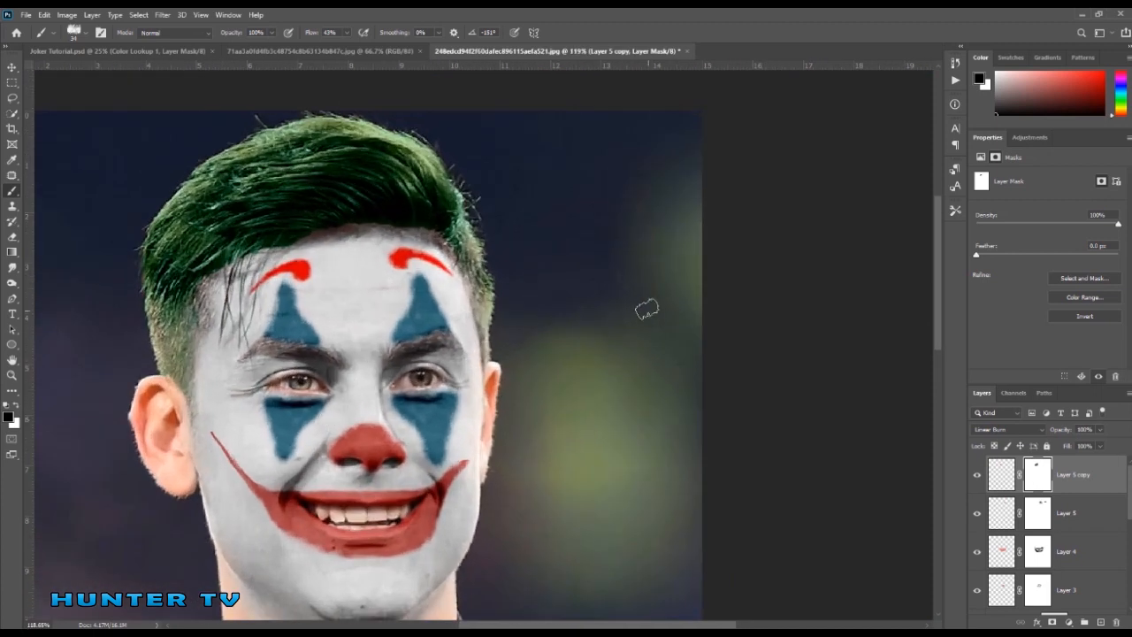
{"action": "right_click", "coordinate": [647, 332]}
{"action": "left_click", "coordinate": [687, 377]}
{"action": "left_click", "coordinate": [980, 400]}
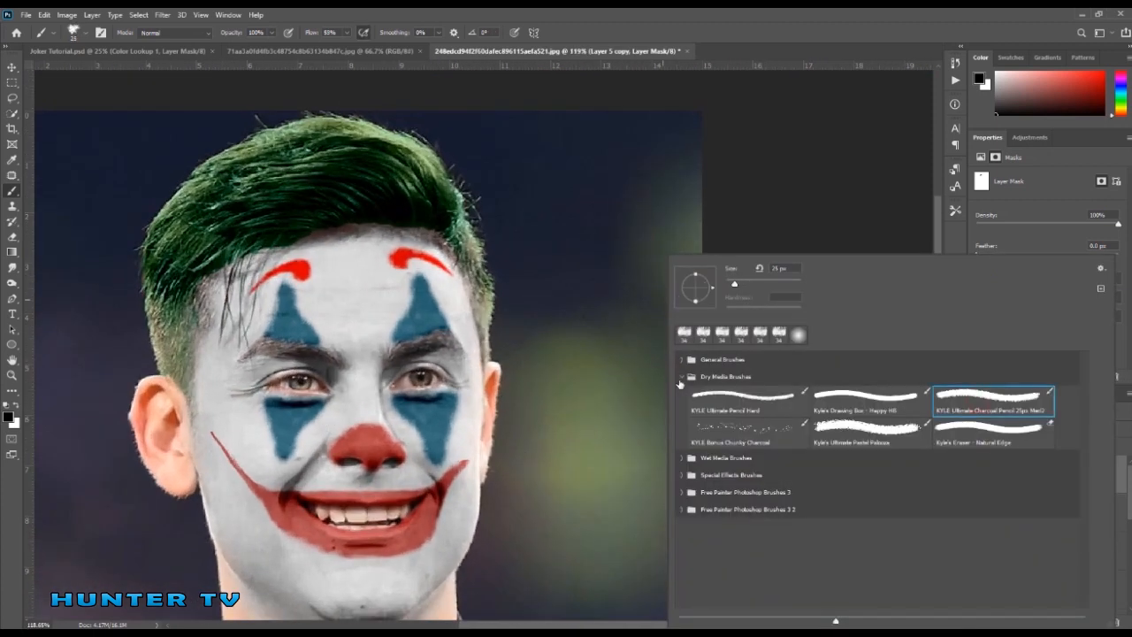
{"action": "left_click", "coordinate": [680, 379]}
{"action": "key", "text": "Return"}
{"action": "scroll", "coordinate": [526, 283], "scroll_direction": "up", "scroll_amount": 5}
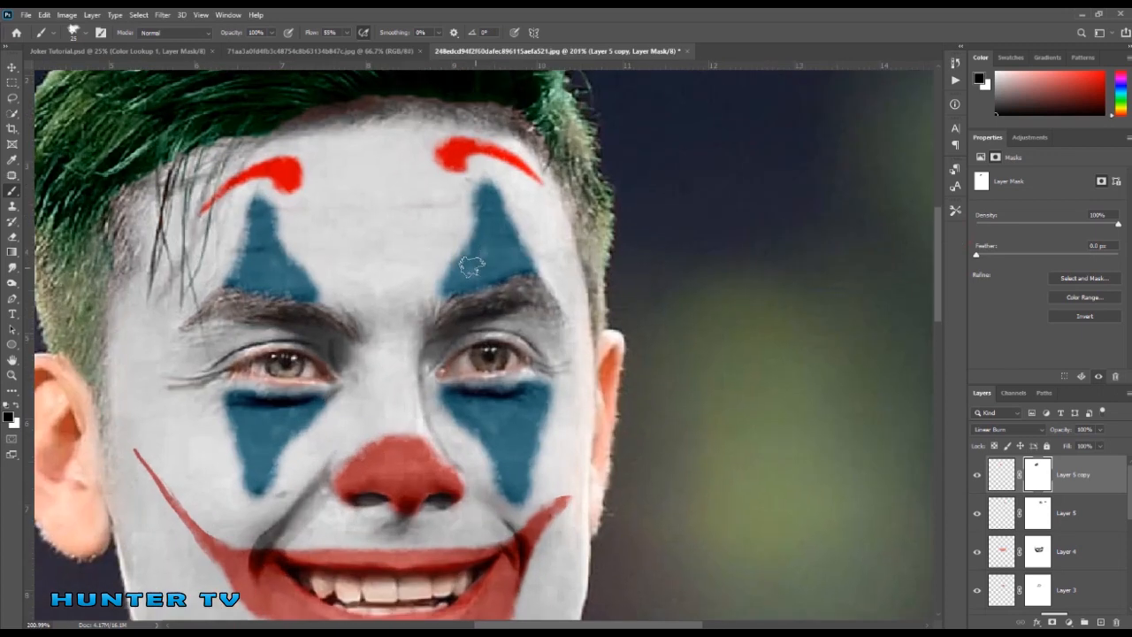
{"action": "left_click", "coordinate": [345, 34]}
Step: Wear small speckled spots into both red forehead hooks by painting black on the masks of Layer 5 copy and Layer 5
{"action": "left_click", "coordinate": [452, 281]}
{"action": "right_click", "coordinate": [467, 273]}
{"action": "left_click", "coordinate": [1002, 475]}
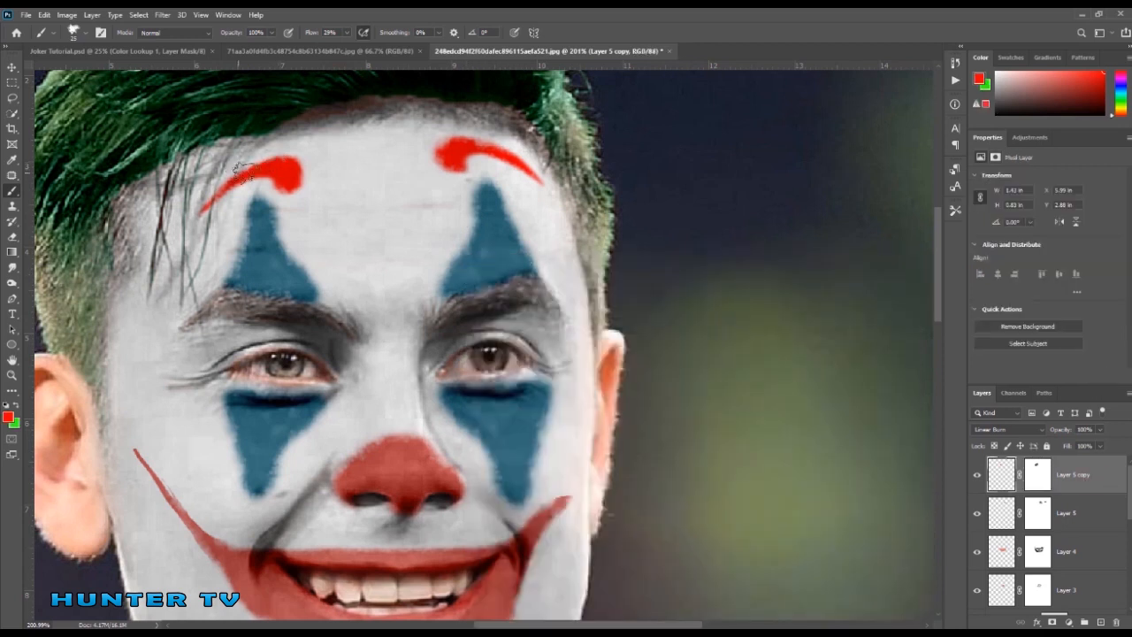
{"action": "key", "text": "ctrl+backslash"}
{"action": "left_click", "coordinate": [267, 164]}
{"action": "mouse_move", "coordinate": [268, 188]}
{"action": "left_mouse_down"}
{"action": "mouse_move", "coordinate": [204, 209]}
{"action": "mouse_move", "coordinate": [288, 176]}
{"action": "left_mouse_up"}
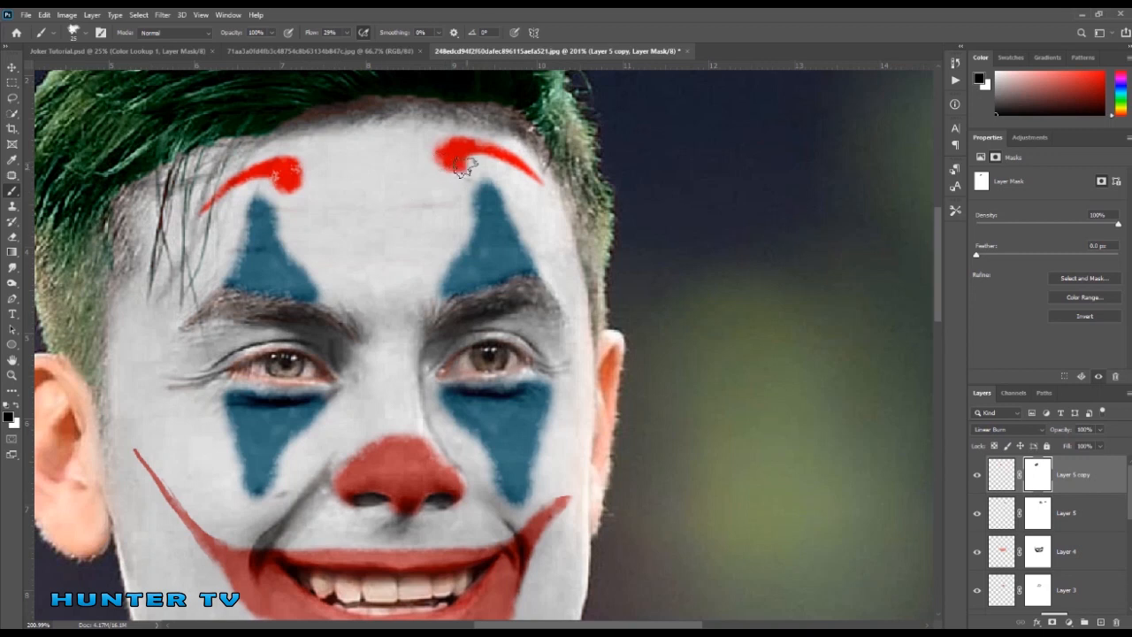
{"action": "left_click", "coordinate": [1036, 518]}
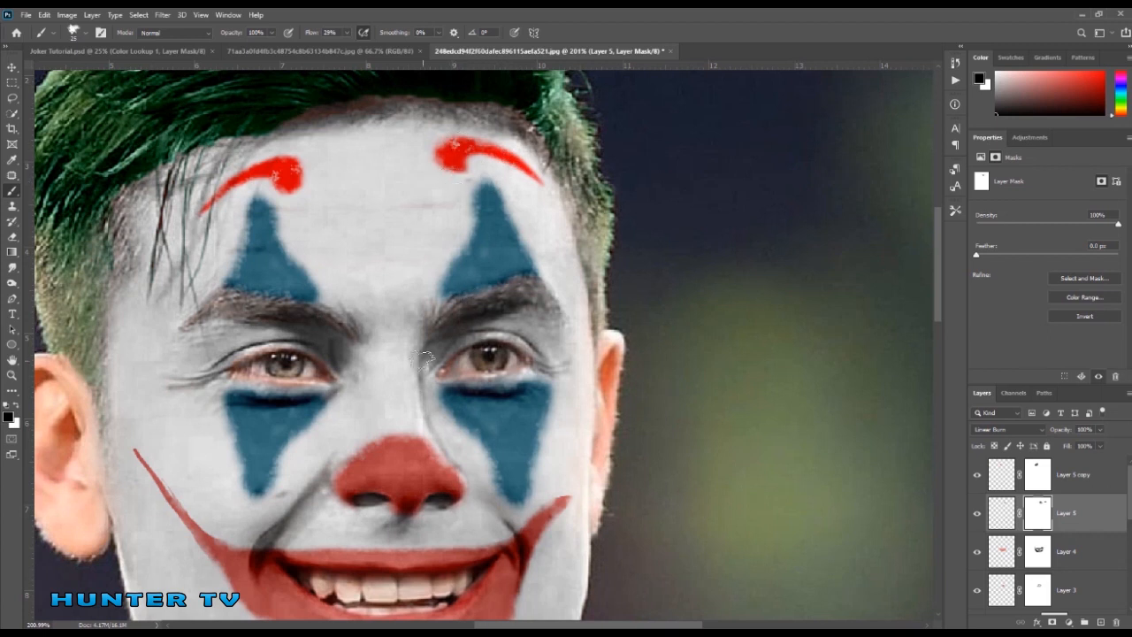
Step: Enlarge the charcoal brush and wear speckles into the edges of the red smile on Layer 4's mask
{"action": "scroll", "coordinate": [420, 354], "scroll_direction": "down", "scroll_amount": 3}
{"action": "left_click", "coordinate": [1002, 551]}
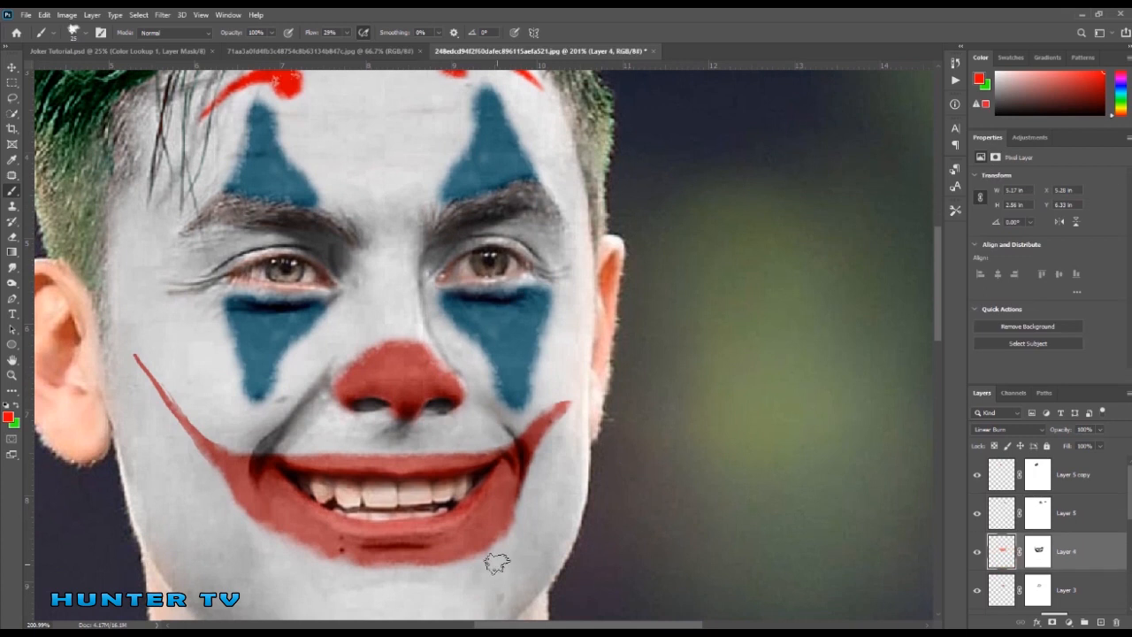
{"action": "left_click", "coordinate": [1038, 551]}
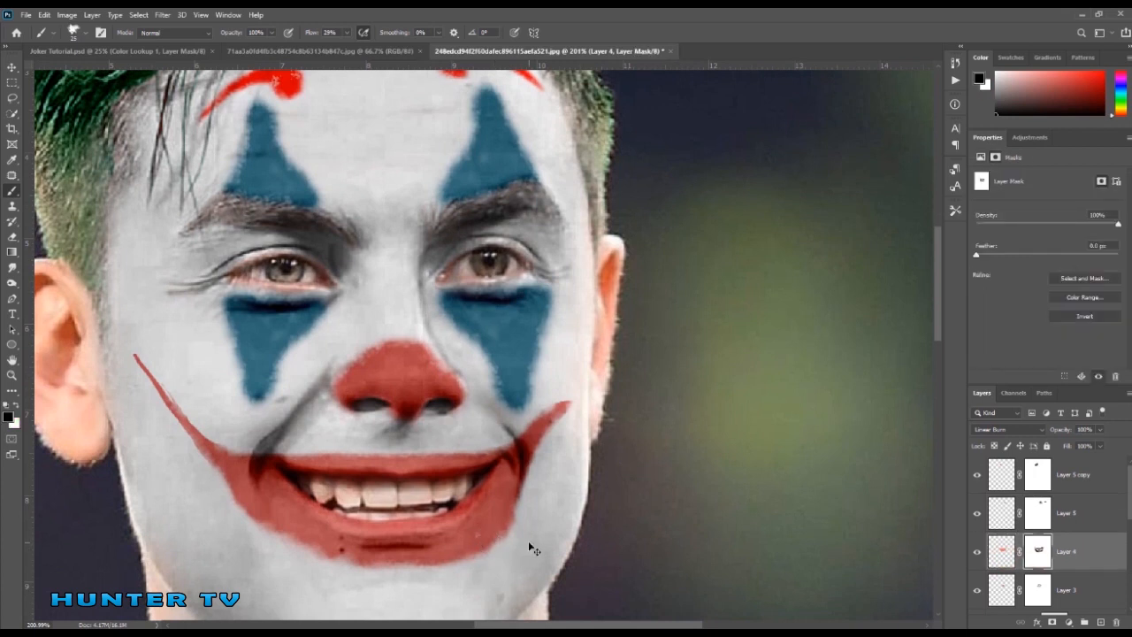
{"action": "right_click", "coordinate": [495, 532]}
{"action": "left_click_drag", "start_coordinate": [494, 532], "coordinate": [502, 537]}
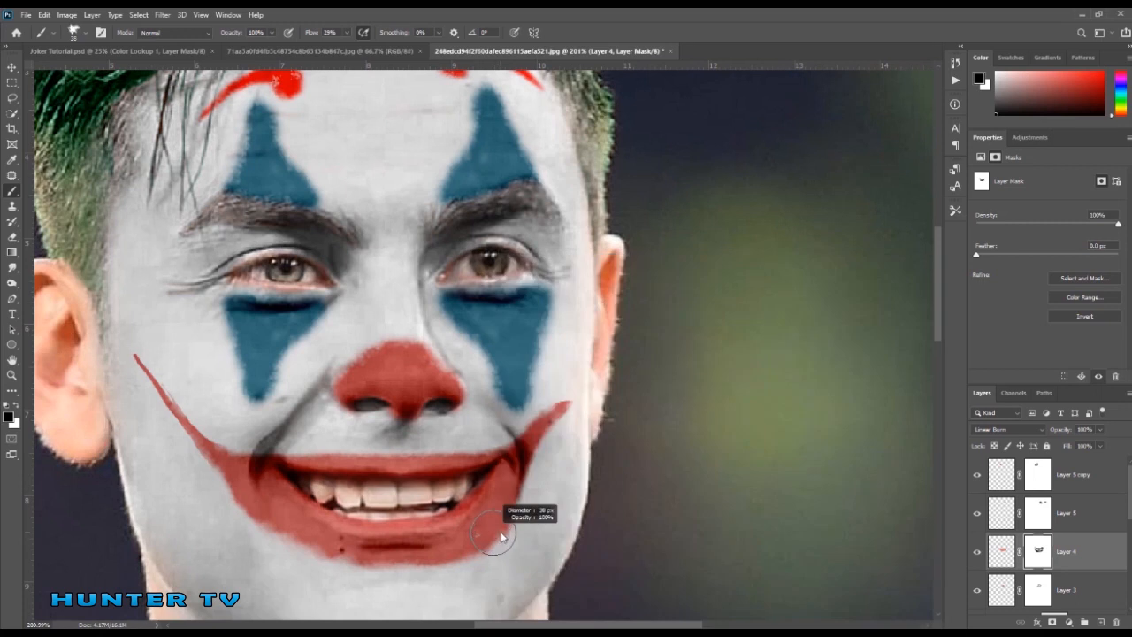
{"action": "left_click", "coordinate": [231, 471]}
{"action": "left_click_drag", "start_coordinate": [298, 544], "coordinate": [317, 541]}
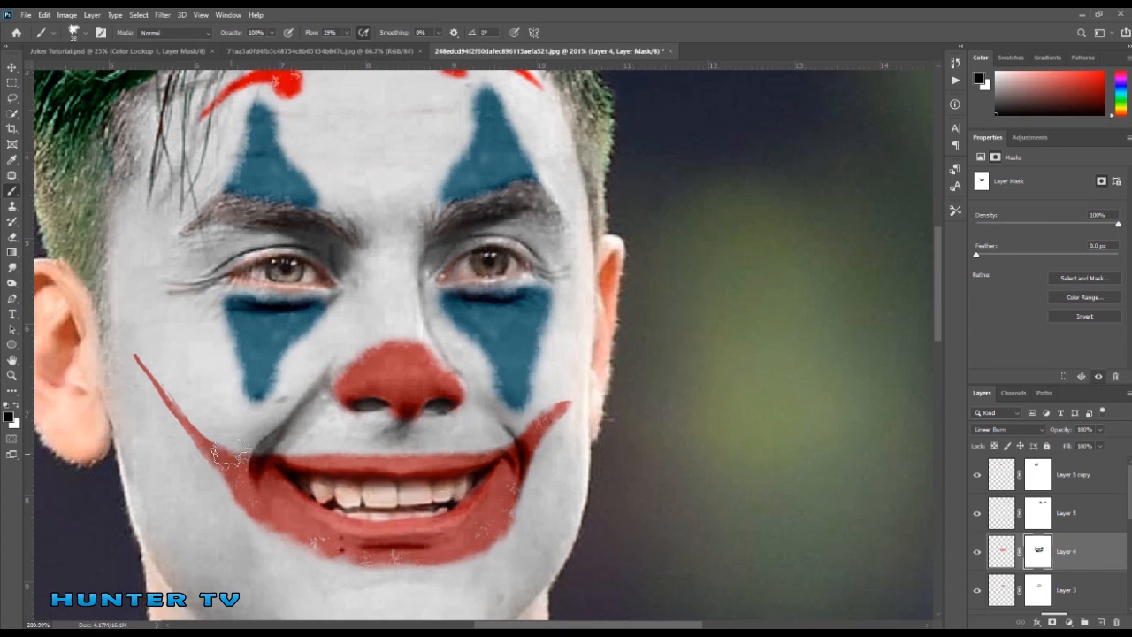
{"action": "scroll", "coordinate": [457, 548], "scroll_direction": "down", "scroll_amount": 1}
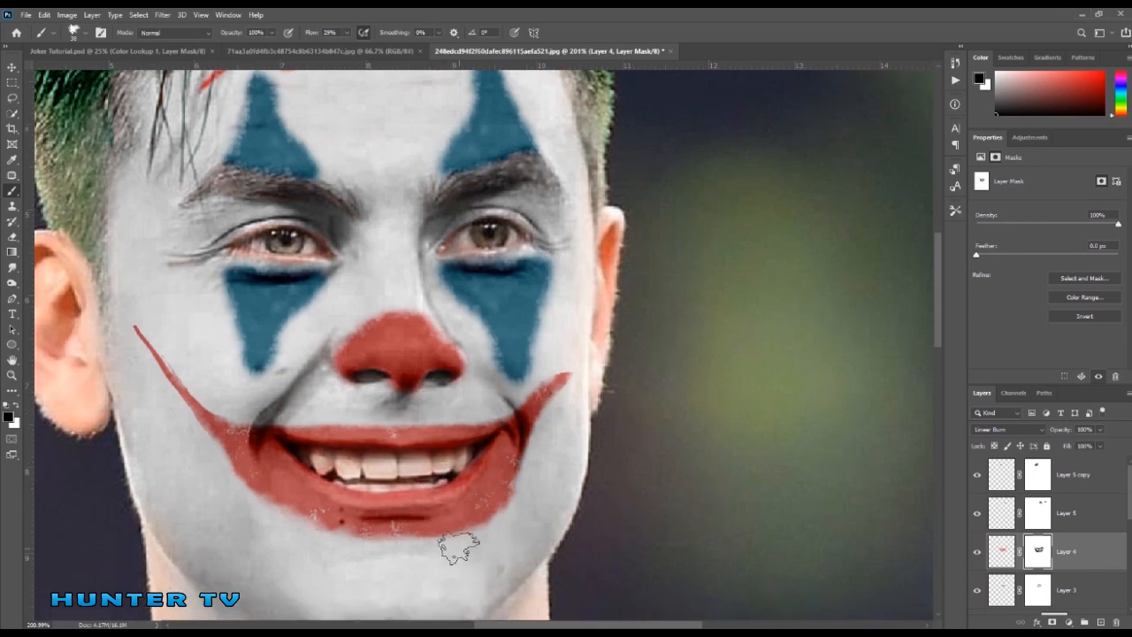
{"action": "scroll", "coordinate": [457, 548], "scroll_direction": "down", "scroll_amount": 1}
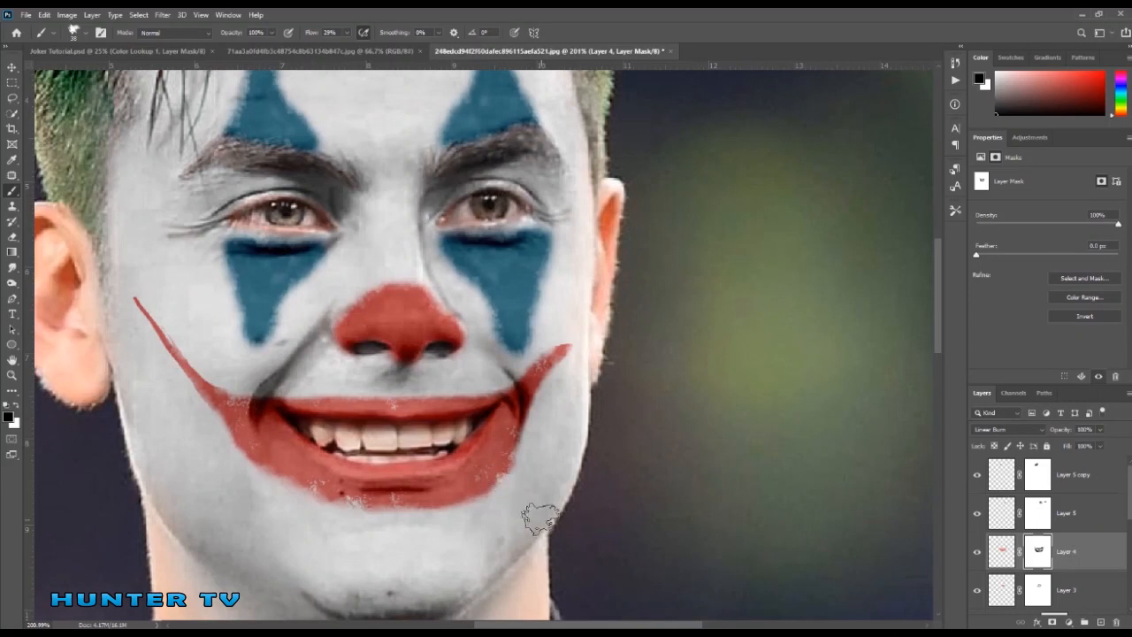
Step: Wear speckles into the edges of the red nose by painting black on Layer 3's mask
{"action": "key", "text": "alt+bracketleft"}
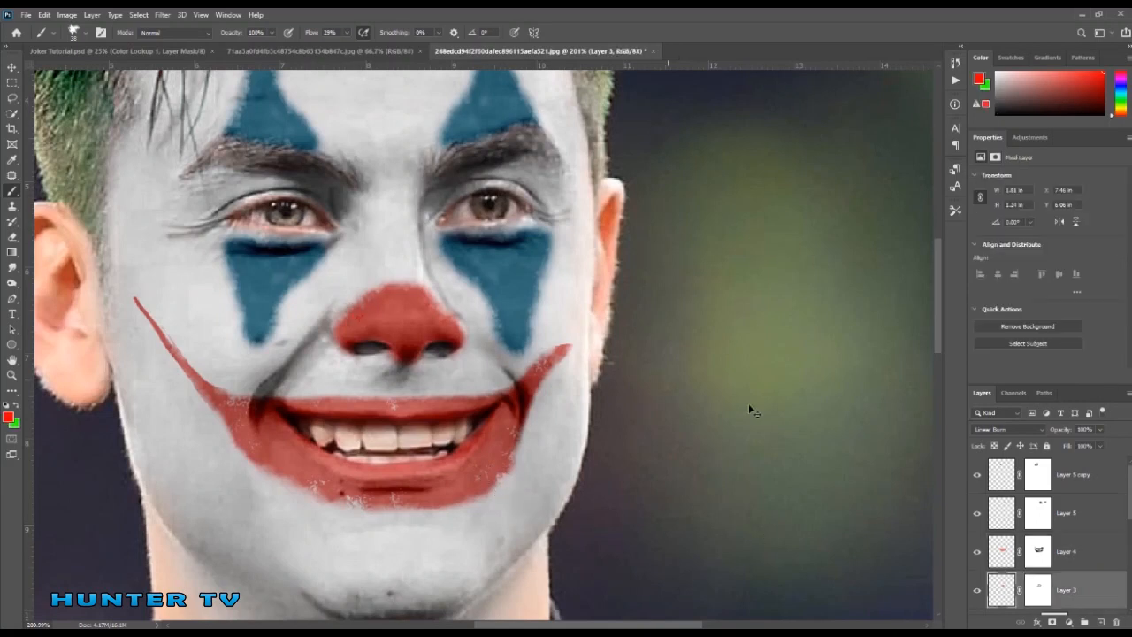
{"action": "left_click", "coordinate": [1037, 584]}
{"action": "left_click", "coordinate": [354, 326]}
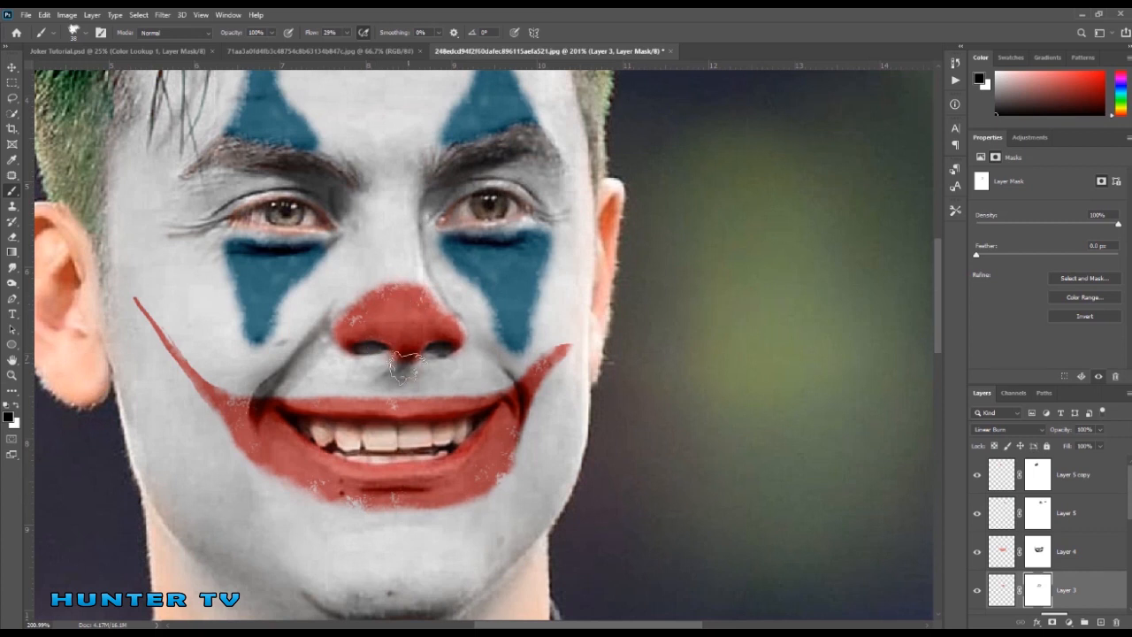
{"action": "scroll", "coordinate": [456, 451], "scroll_direction": "down", "scroll_amount": 3}
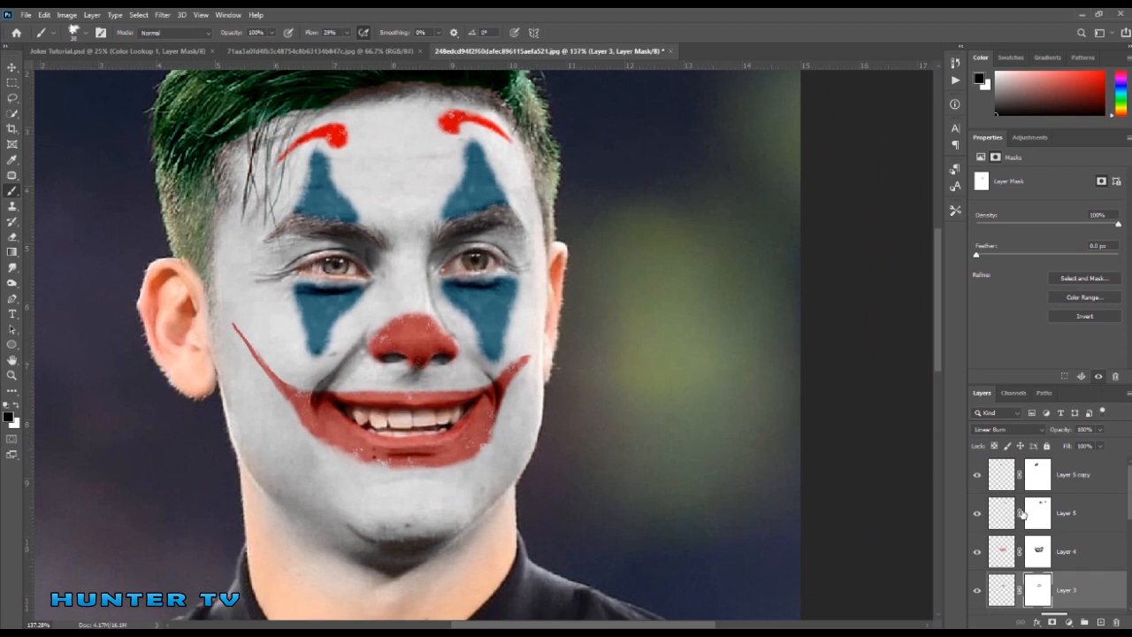
Step: Wear speckles into the blue patches below both eyes on the masks of Layer 2 and Layer 2 copy
{"action": "scroll", "coordinate": [1051, 528], "scroll_direction": "down", "scroll_amount": 5}
{"action": "left_click", "coordinate": [1018, 544]}
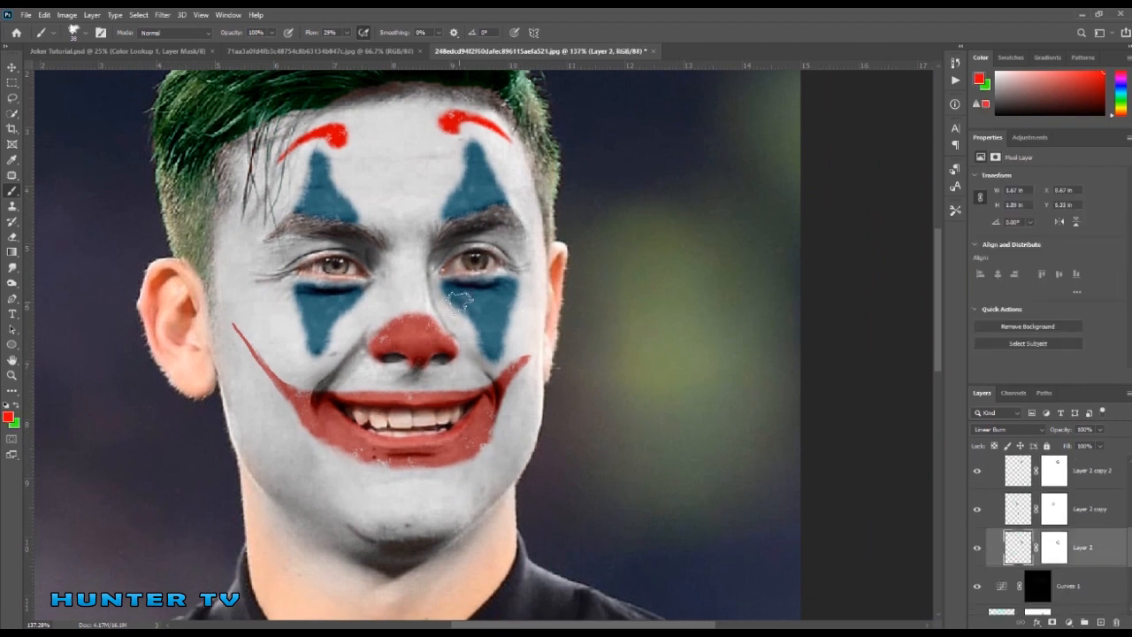
{"action": "left_click", "coordinate": [1054, 547]}
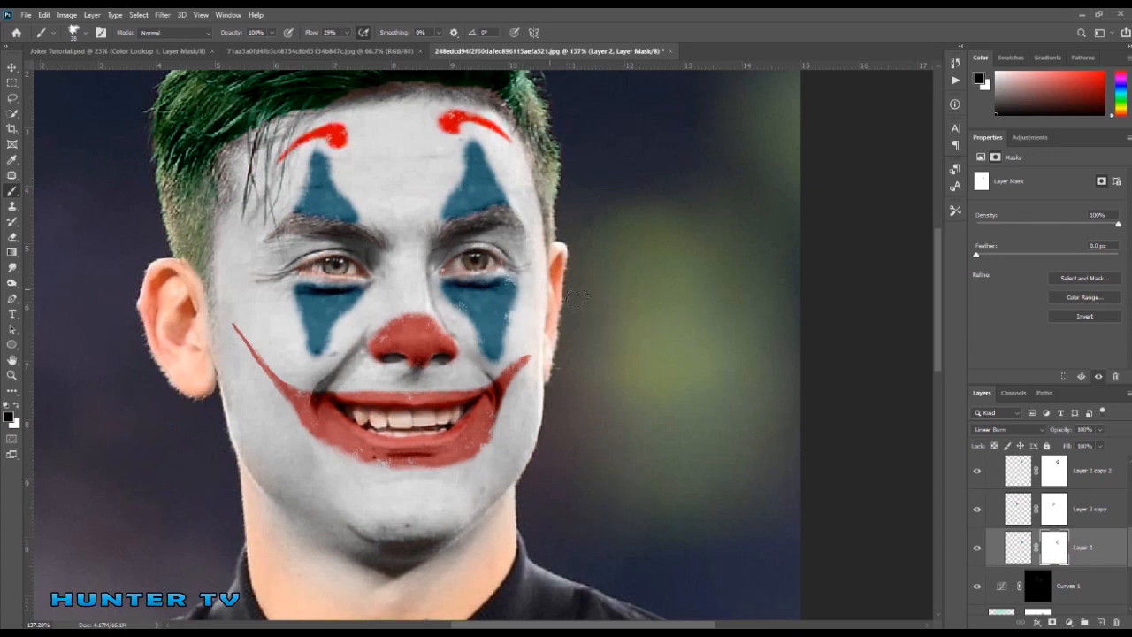
{"action": "left_click", "coordinate": [437, 281]}
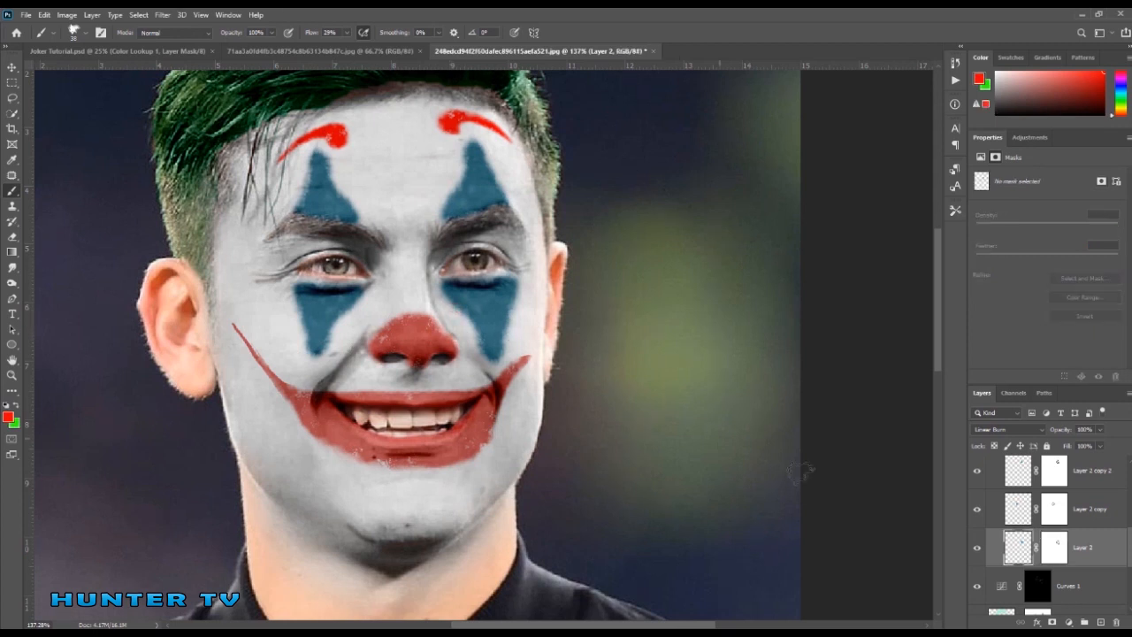
{"action": "left_click", "coordinate": [490, 354]}
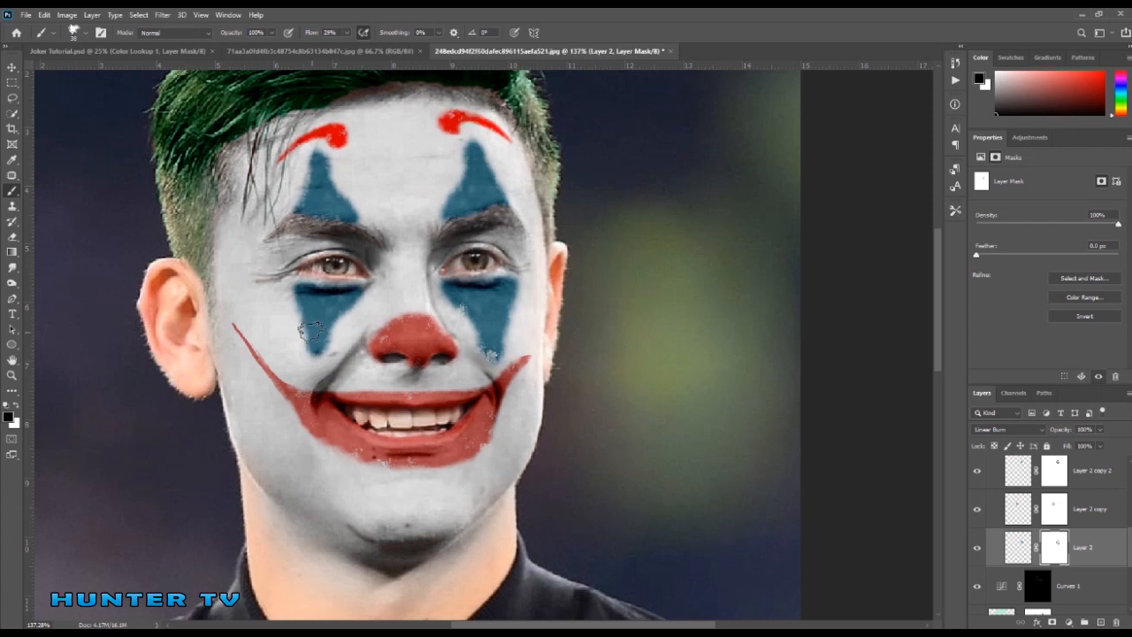
{"action": "left_click", "coordinate": [1053, 510]}
{"action": "left_click", "coordinate": [315, 344]}
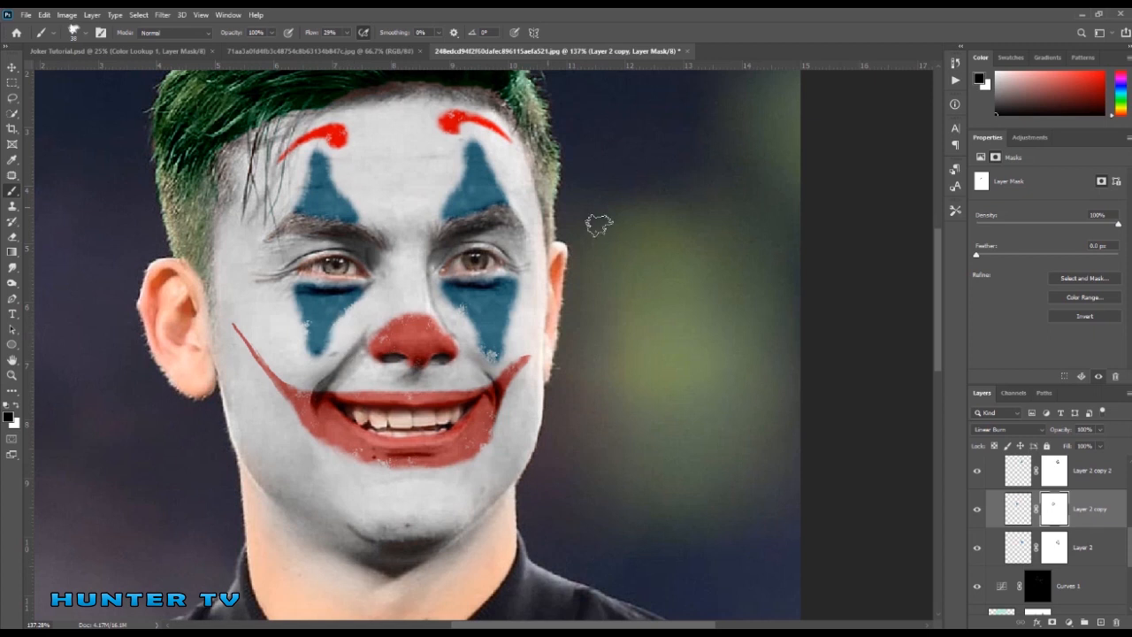
Step: Lower the brush flow and speckle the blue patches above both eyes on the masks of Layer 2 copy 2 and Layer 2 copy 3
{"action": "left_click", "coordinate": [1054, 471]}
{"action": "left_click", "coordinate": [503, 169]}
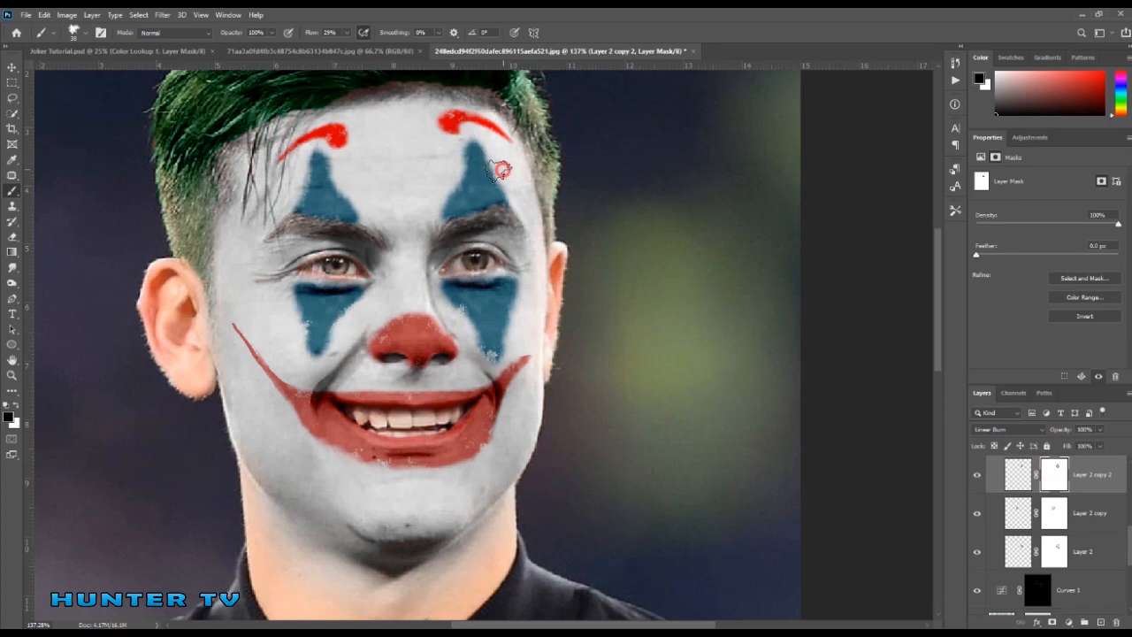
{"action": "left_click_drag", "start_coordinate": [347, 33], "coordinate": [338, 49]}
{"action": "left_click", "coordinate": [476, 188]}
{"action": "key", "text": "ctrl+j"}
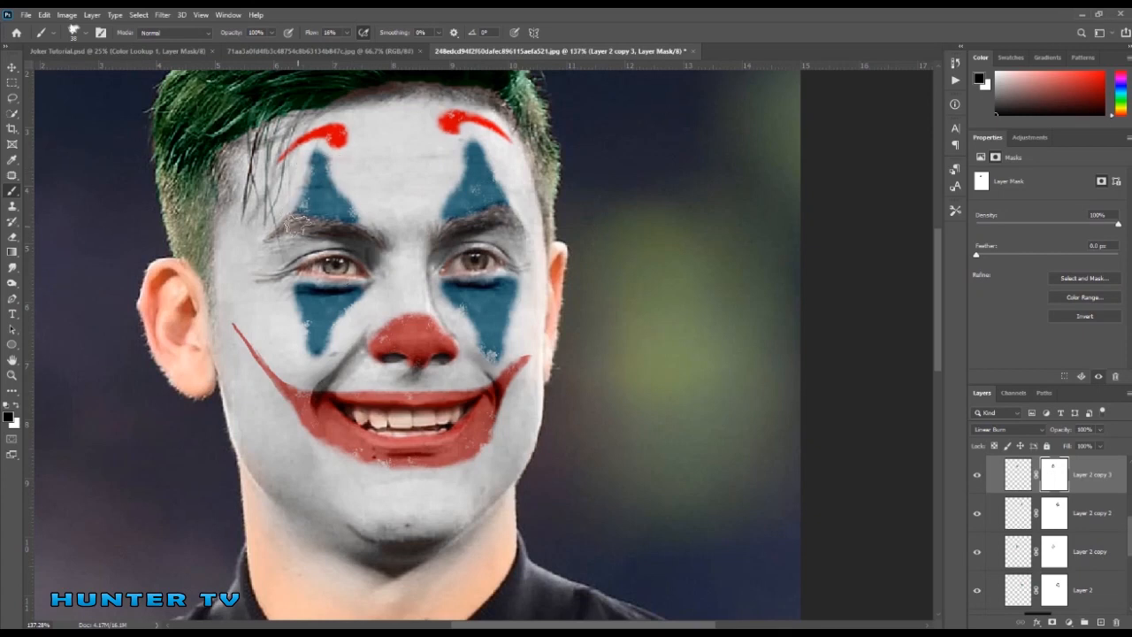
{"action": "left_click", "coordinate": [1058, 513]}
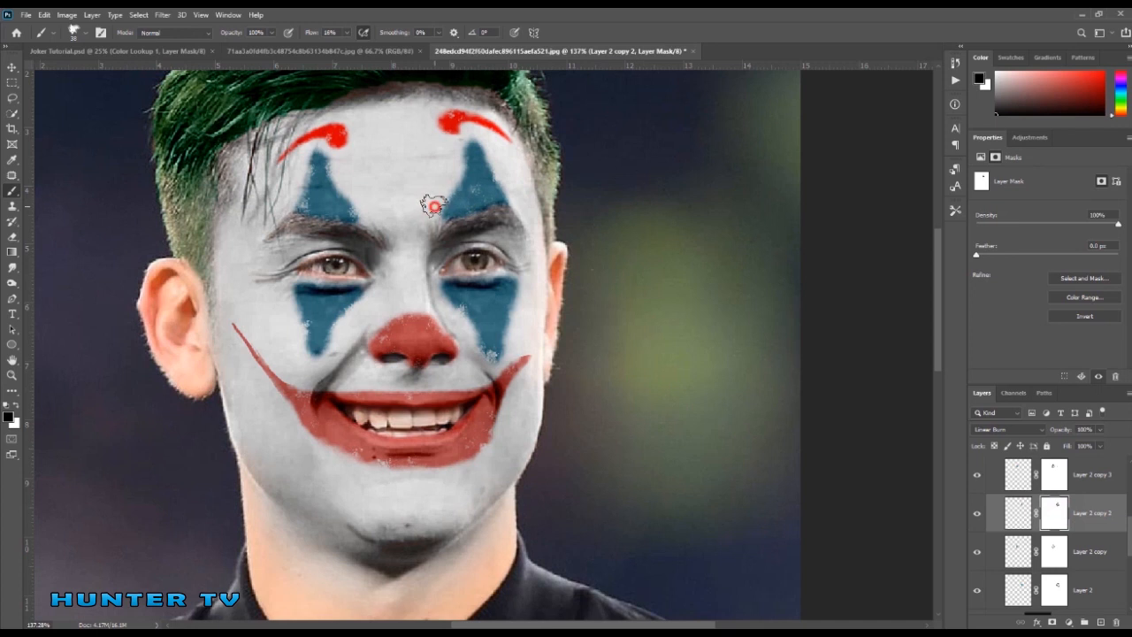
{"action": "scroll", "coordinate": [461, 290], "scroll_direction": "down", "scroll_amount": 2}
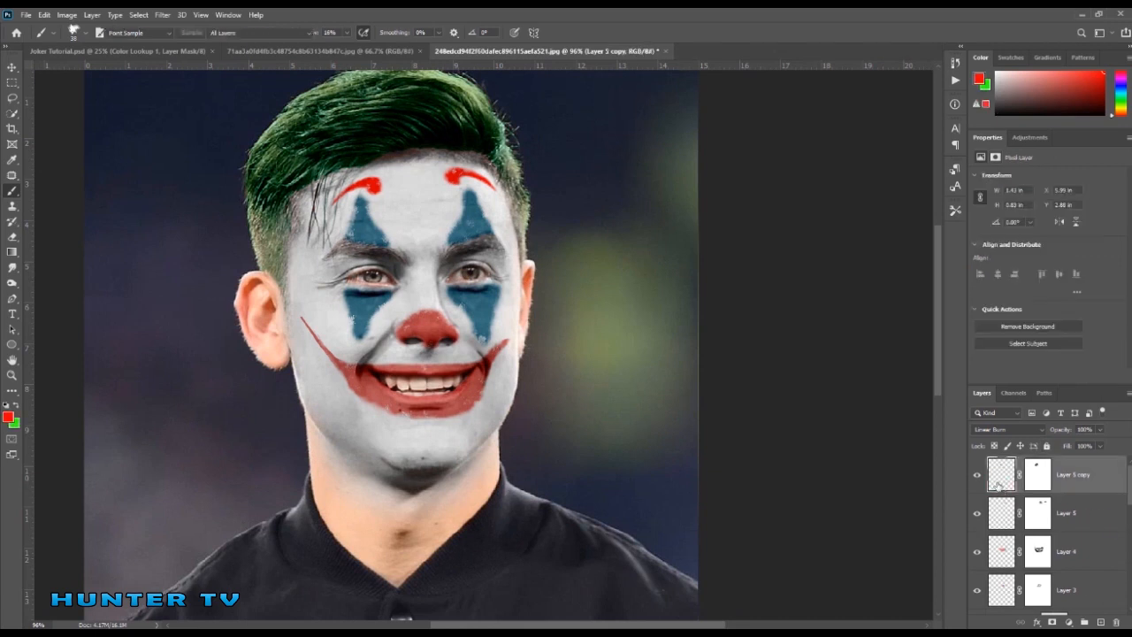
Step: Desaturate and lighten both forehead hooks with Hue/Saturation, using saturation -48 and lightness +28 on Layer 5
{"action": "key", "text": "ctrl+u"}
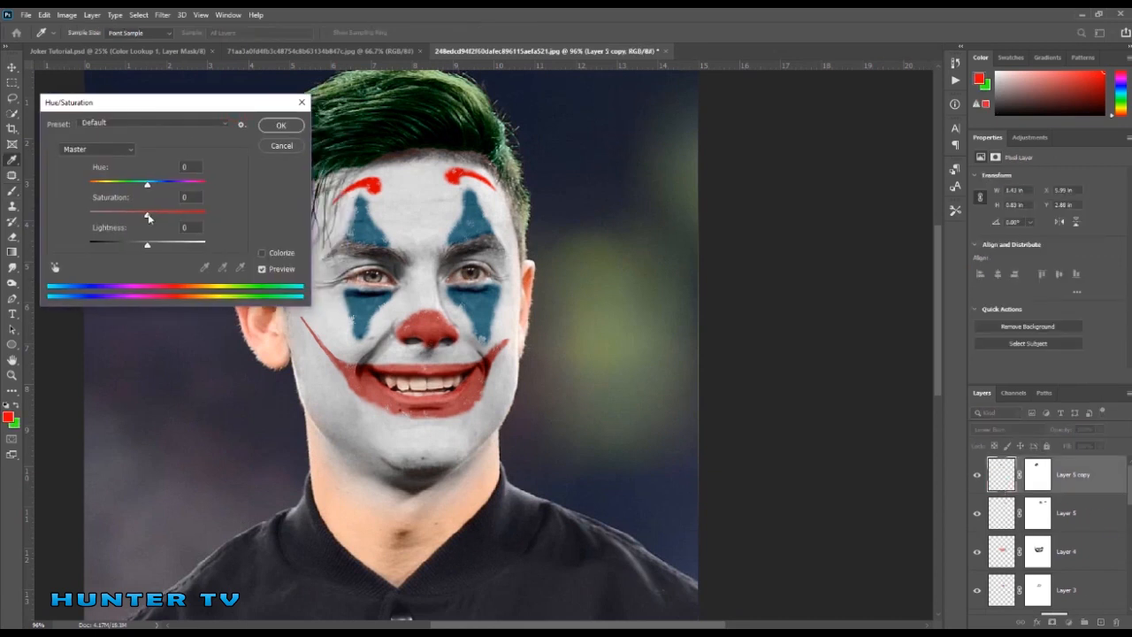
{"action": "left_click_drag", "start_coordinate": [144, 219], "coordinate": [164, 249]}
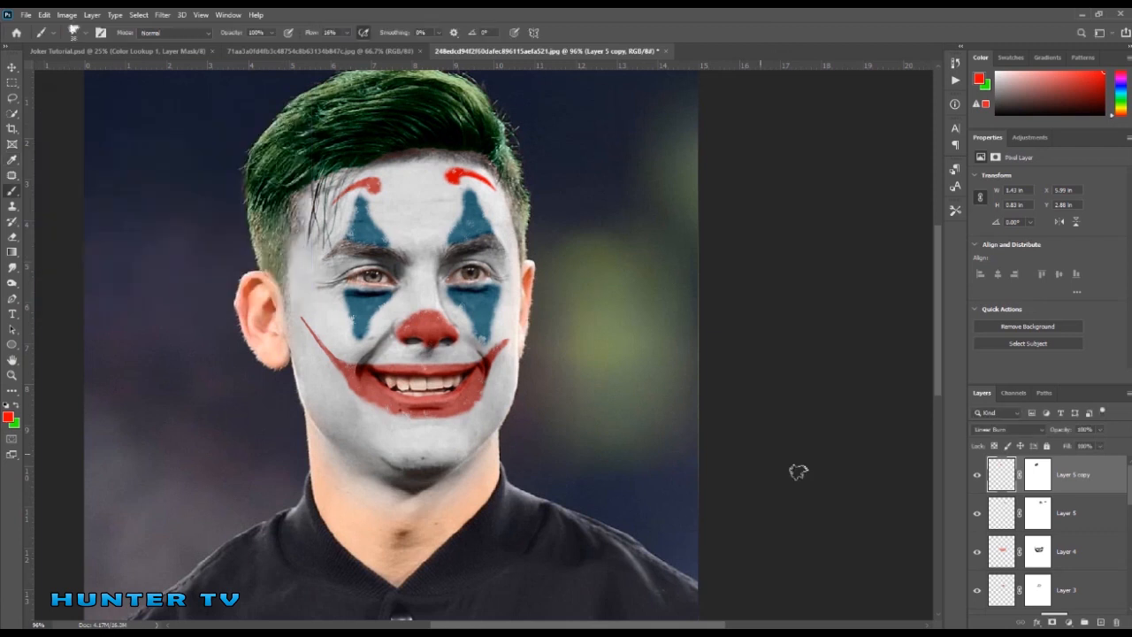
{"action": "left_click", "coordinate": [1002, 511]}
{"action": "key", "text": "ctrl+u"}
{"action": "left_click_drag", "start_coordinate": [147, 215], "coordinate": [170, 250]}
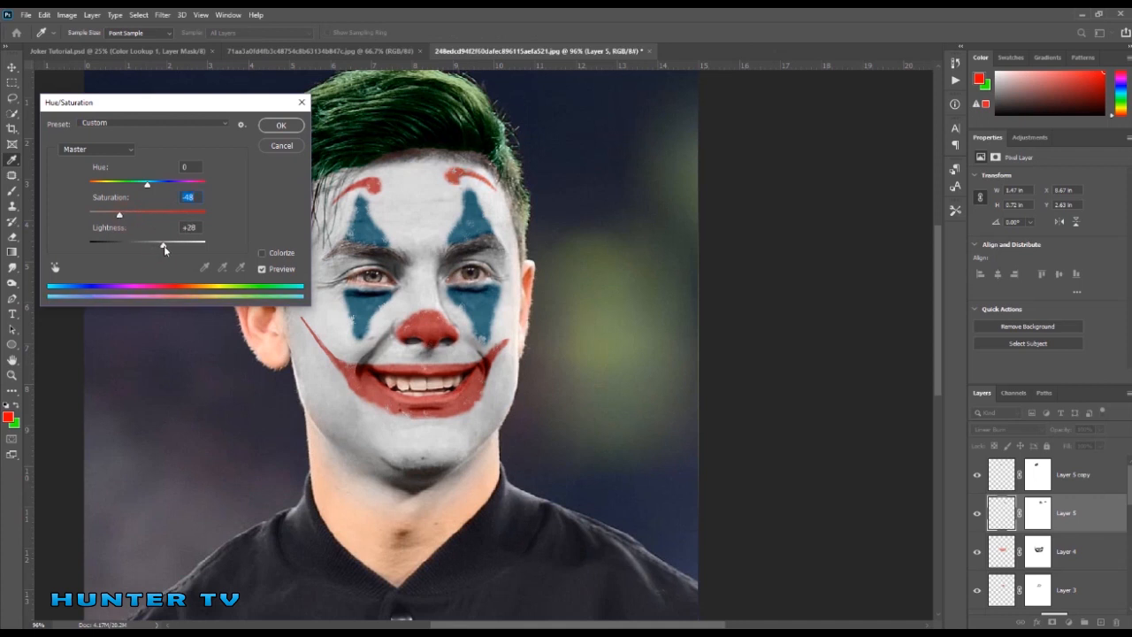
{"action": "left_click", "coordinate": [280, 125]}
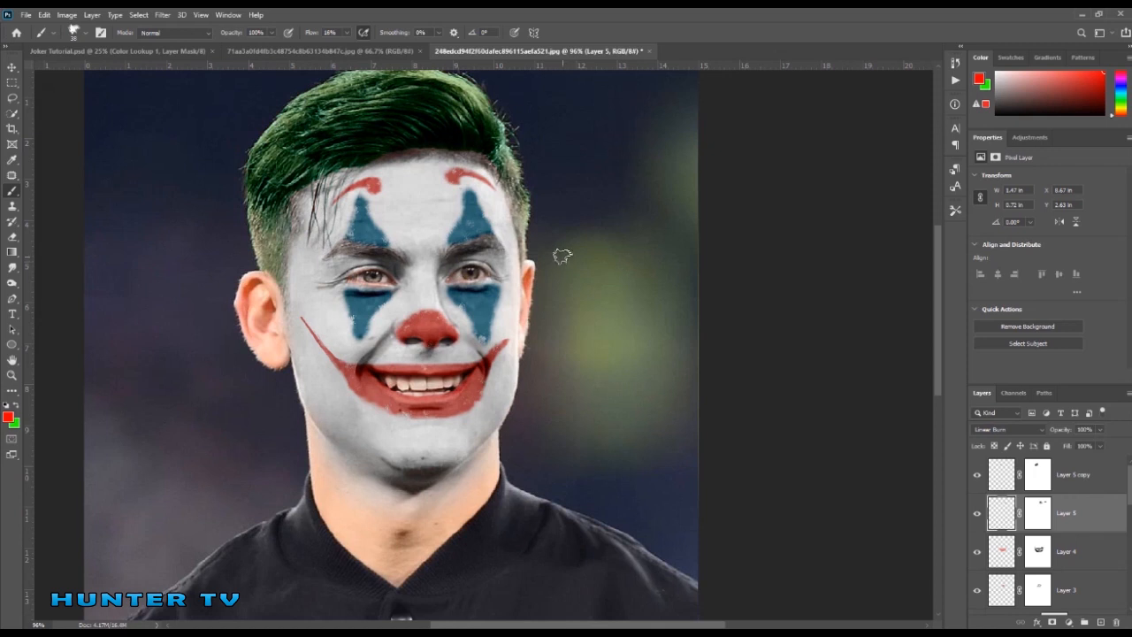
Step: Group the red hook, smile and nose layers, from Layer 5 copy down to Layer 3
{"action": "left_click", "coordinate": [1087, 478]}
{"action": "left_click", "coordinate": [1084, 588], "text": "shift"}
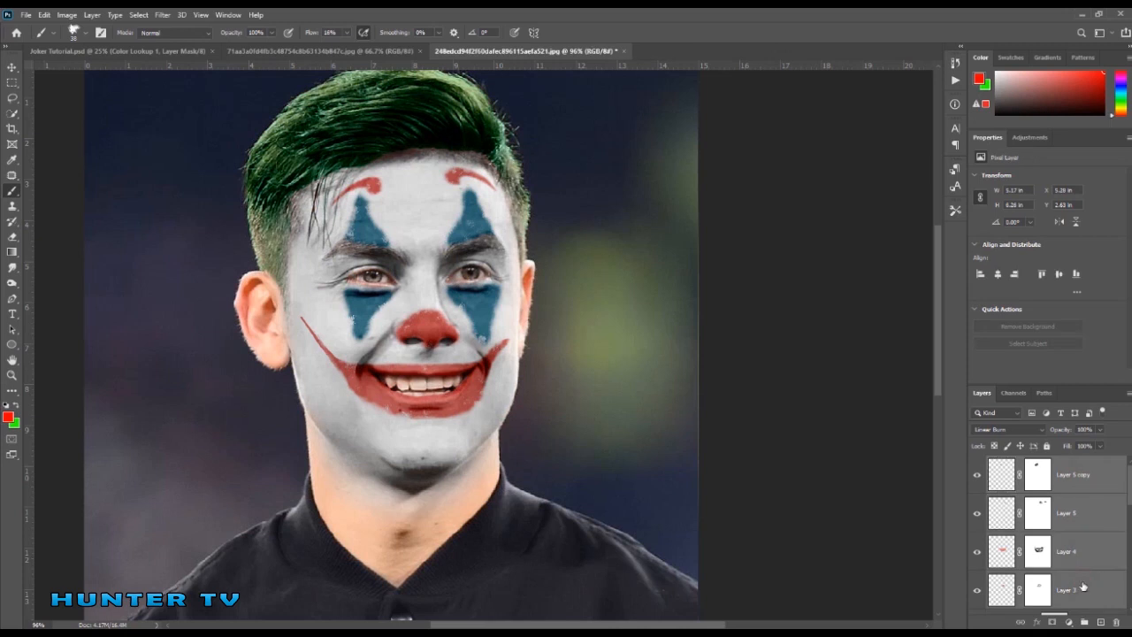
{"action": "key", "text": "ctrl+g"}
Step: Add a Hue/Saturation adjustment clipped to the red makeup group with saturation -21 and lightness -12
{"action": "left_click", "coordinate": [1070, 622]}
{"action": "left_click", "coordinate": [1075, 519]}
{"action": "mouse_move", "coordinate": [1037, 249]}
{"action": "left_mouse_down"}
{"action": "mouse_move", "coordinate": [1058, 270]}
{"action": "mouse_move", "coordinate": [1041, 272]}
{"action": "left_mouse_up"}
{"action": "left_click", "coordinate": [1048, 378]}
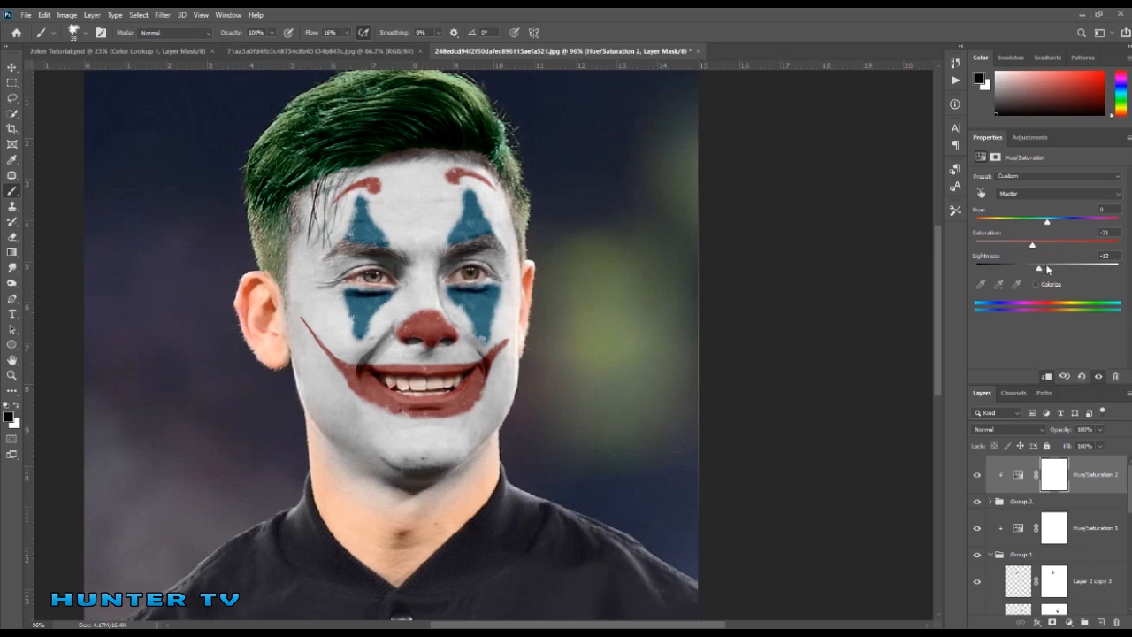
Step: Collapse Group 1 and add a Color Lookup adjustment above all layers with the HunTer.cube 3D LUT at 68% opacity
{"action": "left_click", "coordinate": [1015, 394]}
{"action": "left_click", "coordinate": [982, 393]}
{"action": "scroll", "coordinate": [1018, 497], "scroll_direction": "down", "scroll_amount": 2}
{"action": "scroll", "coordinate": [1017, 497], "scroll_direction": "up", "scroll_amount": 5}
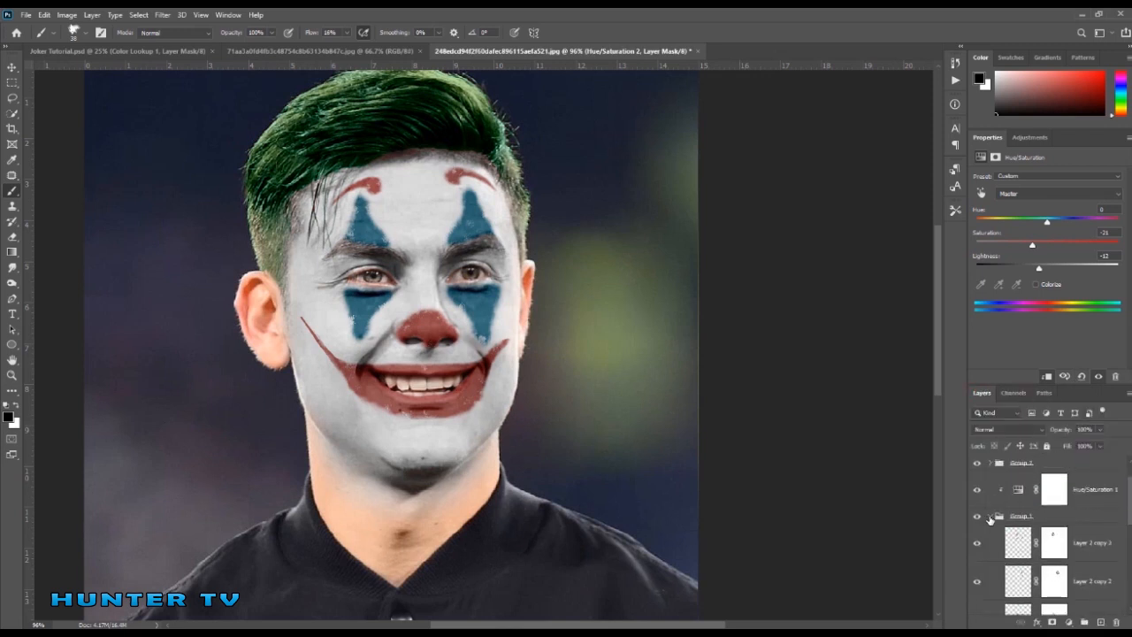
{"action": "left_click", "coordinate": [1069, 623]}
{"action": "left_click", "coordinate": [1115, 561]}
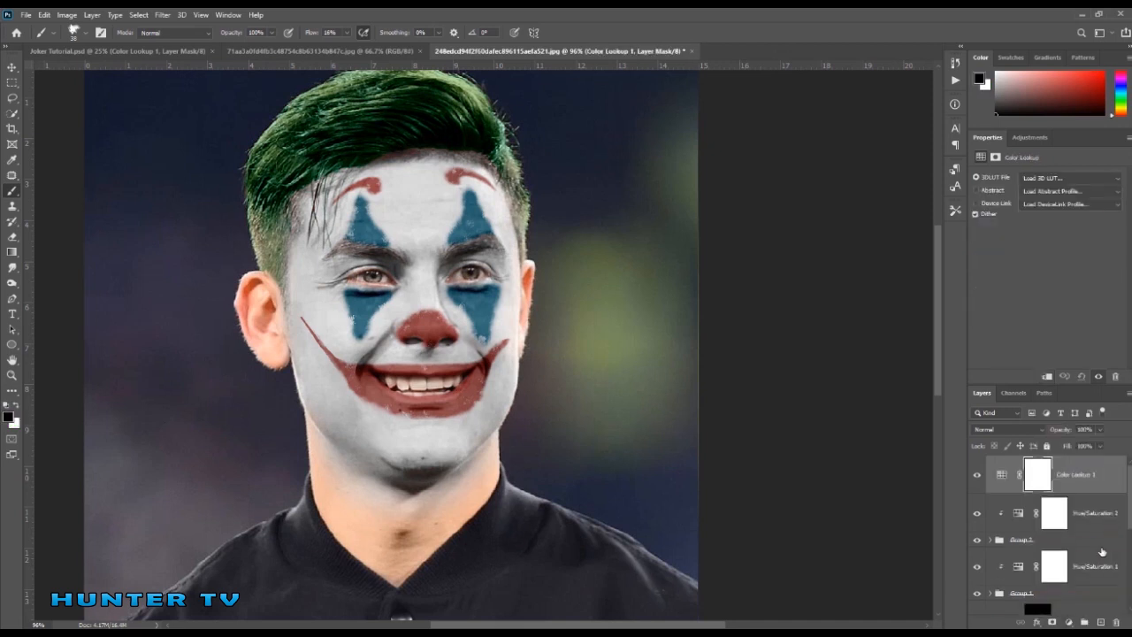
{"action": "left_click", "coordinate": [1070, 178]}
{"action": "scroll", "coordinate": [1062, 265], "scroll_direction": "up", "scroll_amount": 5}
{"action": "left_click", "coordinate": [1044, 192]}
{"action": "double_click", "coordinate": [300, 266]}
{"action": "left_click", "coordinate": [1102, 430]}
{"action": "mouse_move", "coordinate": [1104, 446]}
{"action": "left_mouse_down"}
{"action": "mouse_move", "coordinate": [1066, 447]}
{"action": "mouse_move", "coordinate": [1085, 447]}
{"action": "left_mouse_up"}
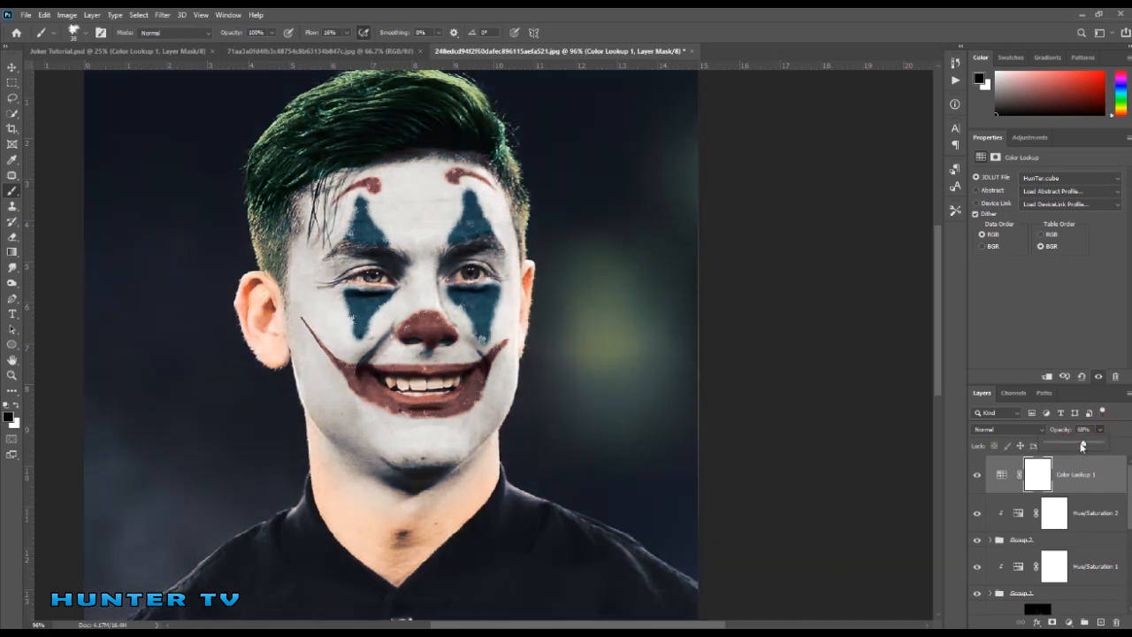
Step: Start saving the finished Joker portrait on the computer
{"action": "scroll", "coordinate": [406, 223], "scroll_direction": "up", "scroll_amount": 3}
{"action": "scroll", "coordinate": [403, 227], "scroll_direction": "down", "scroll_amount": 2}
{"action": "left_click", "coordinate": [27, 15]}
{"action": "left_click", "coordinate": [60, 160]}
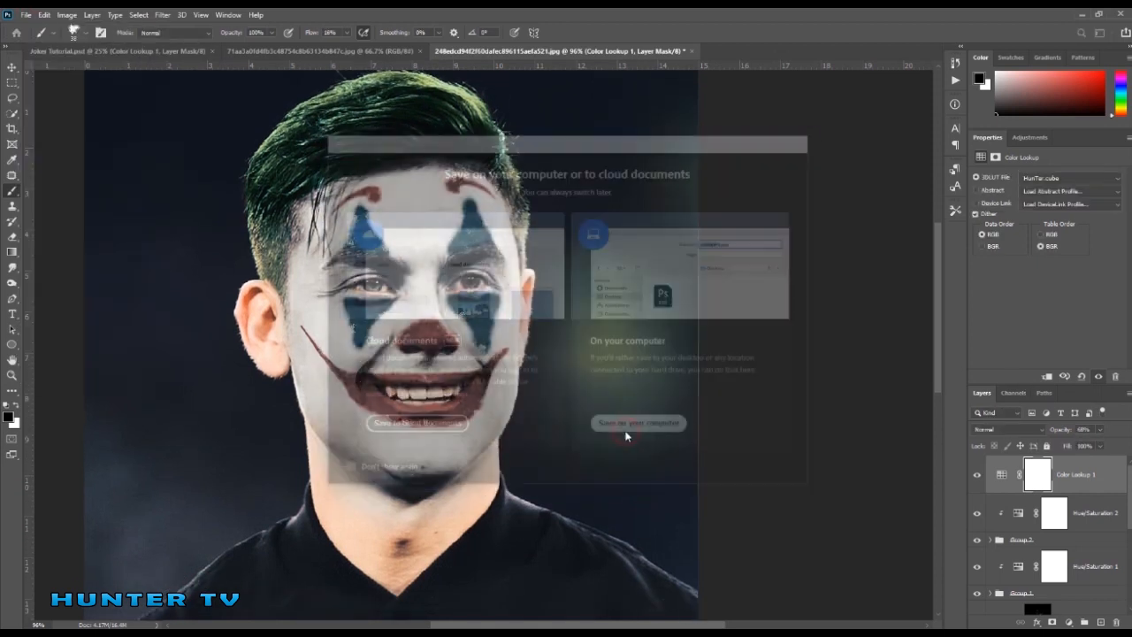